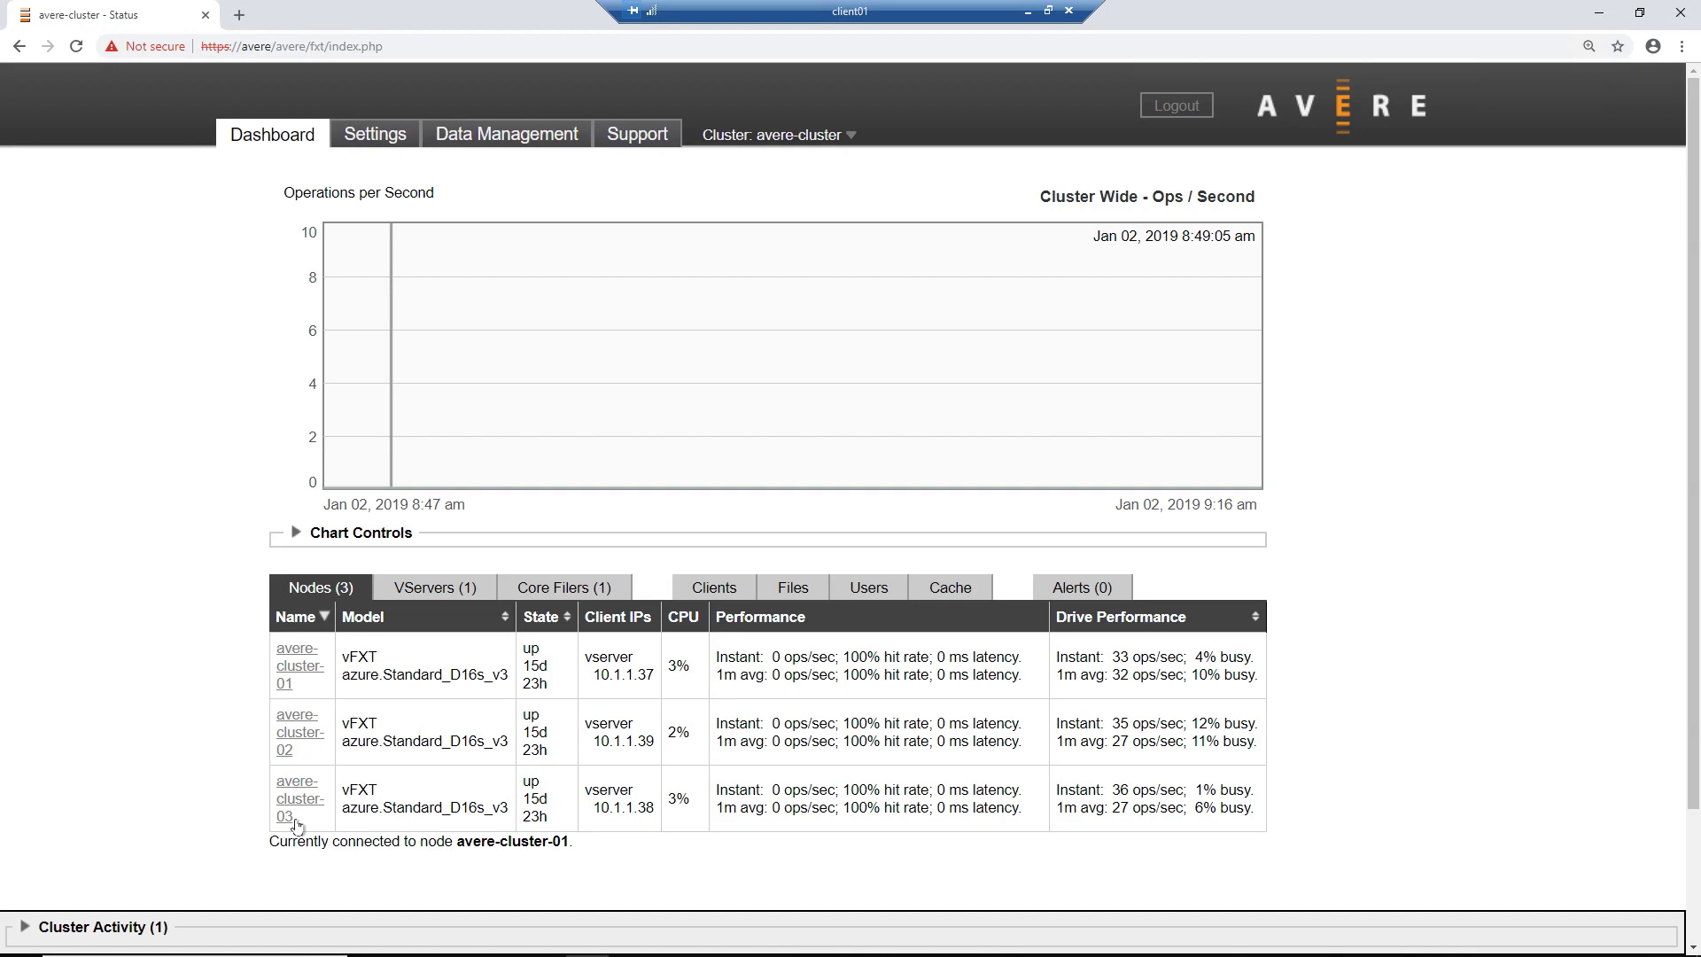
# Step: List the cluster's vserver (IPs 10.1.1.37–10.1.1.39), then its msazure core filer
pyautogui.click(440, 592)
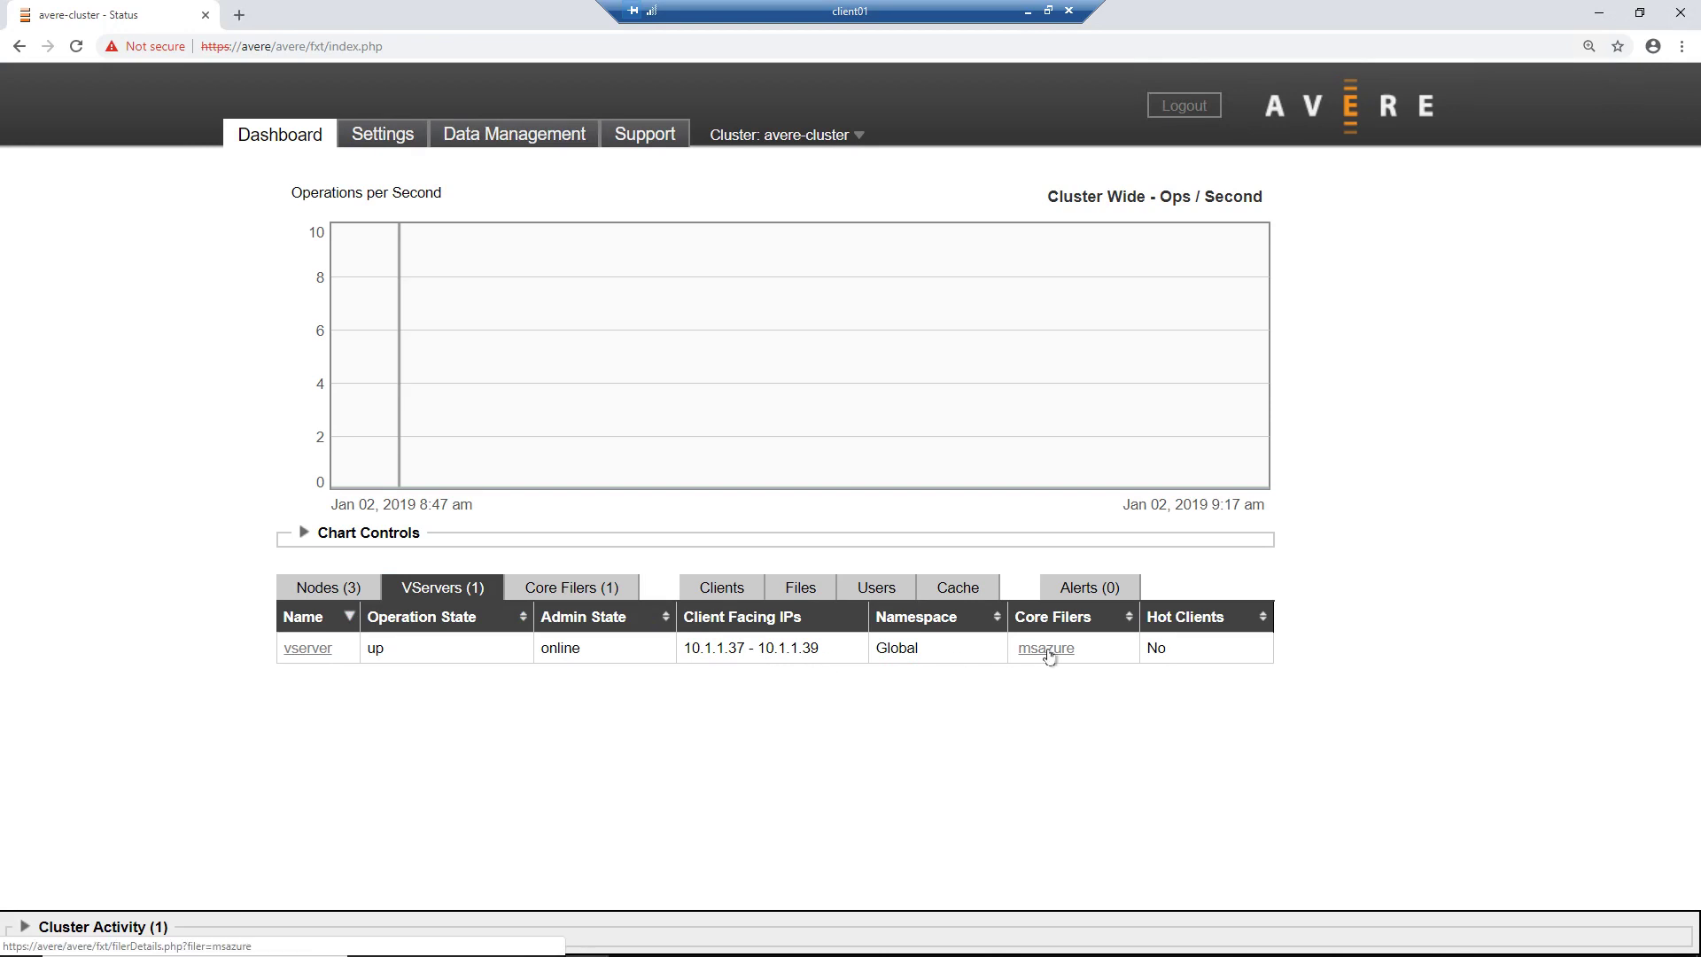
pyautogui.click(586, 590)
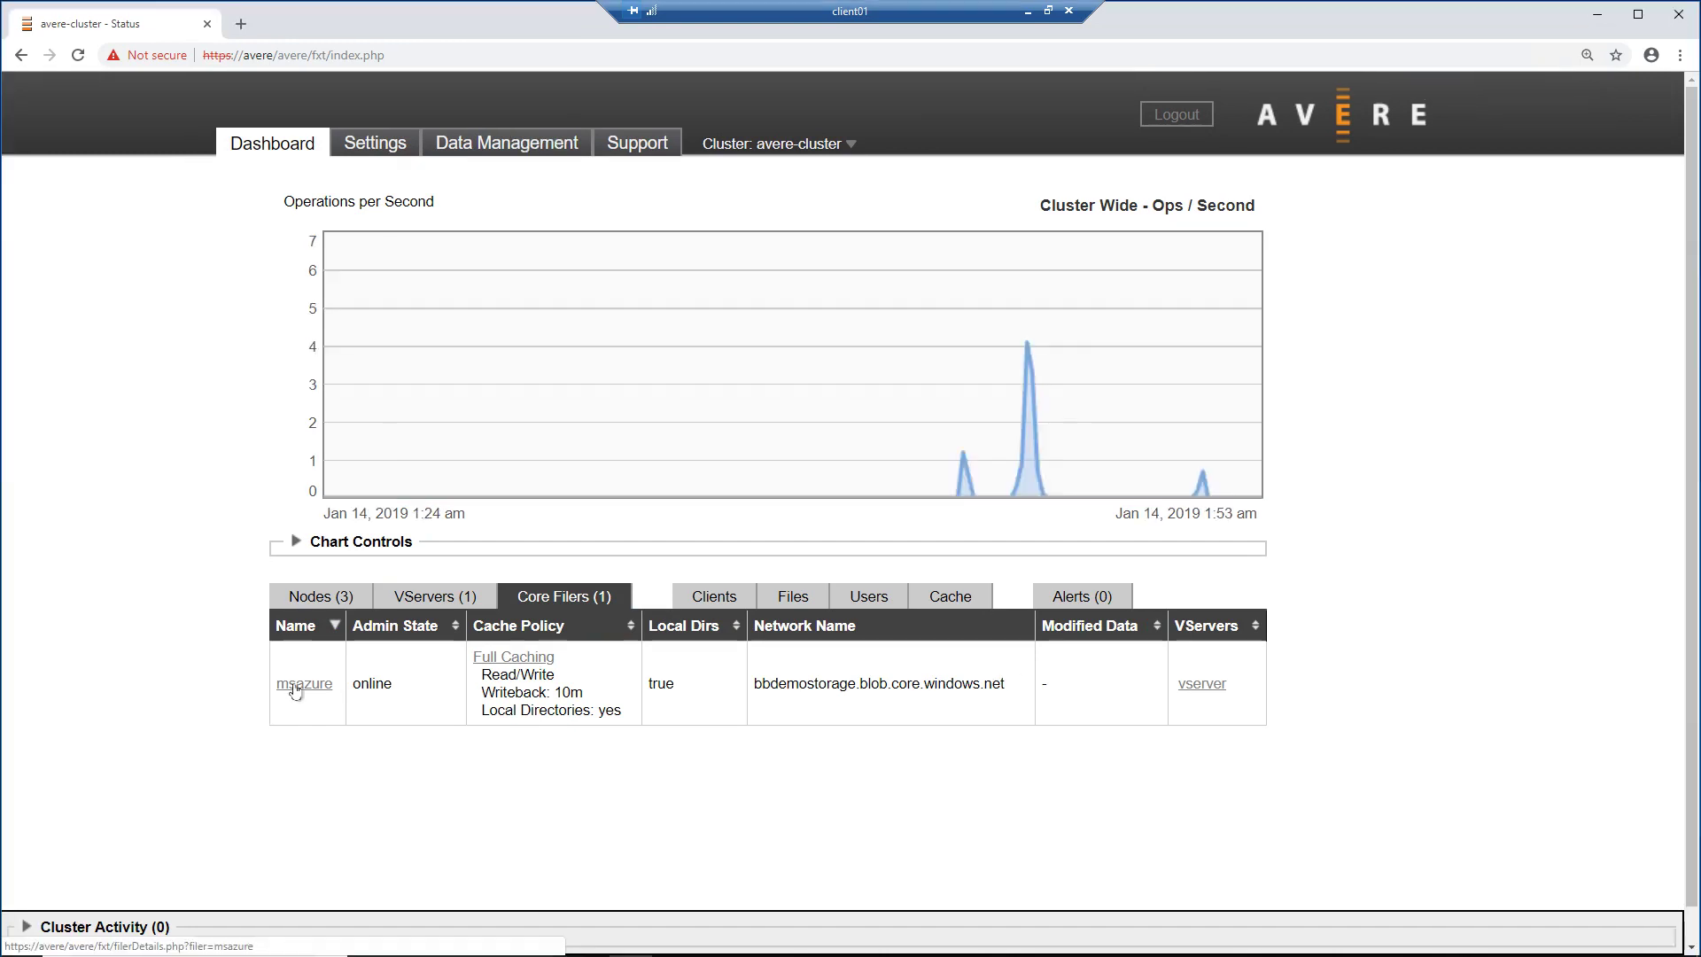
# Step: Open the msazure core filer's details and inspect its network hostname
pyautogui.click(296, 690)
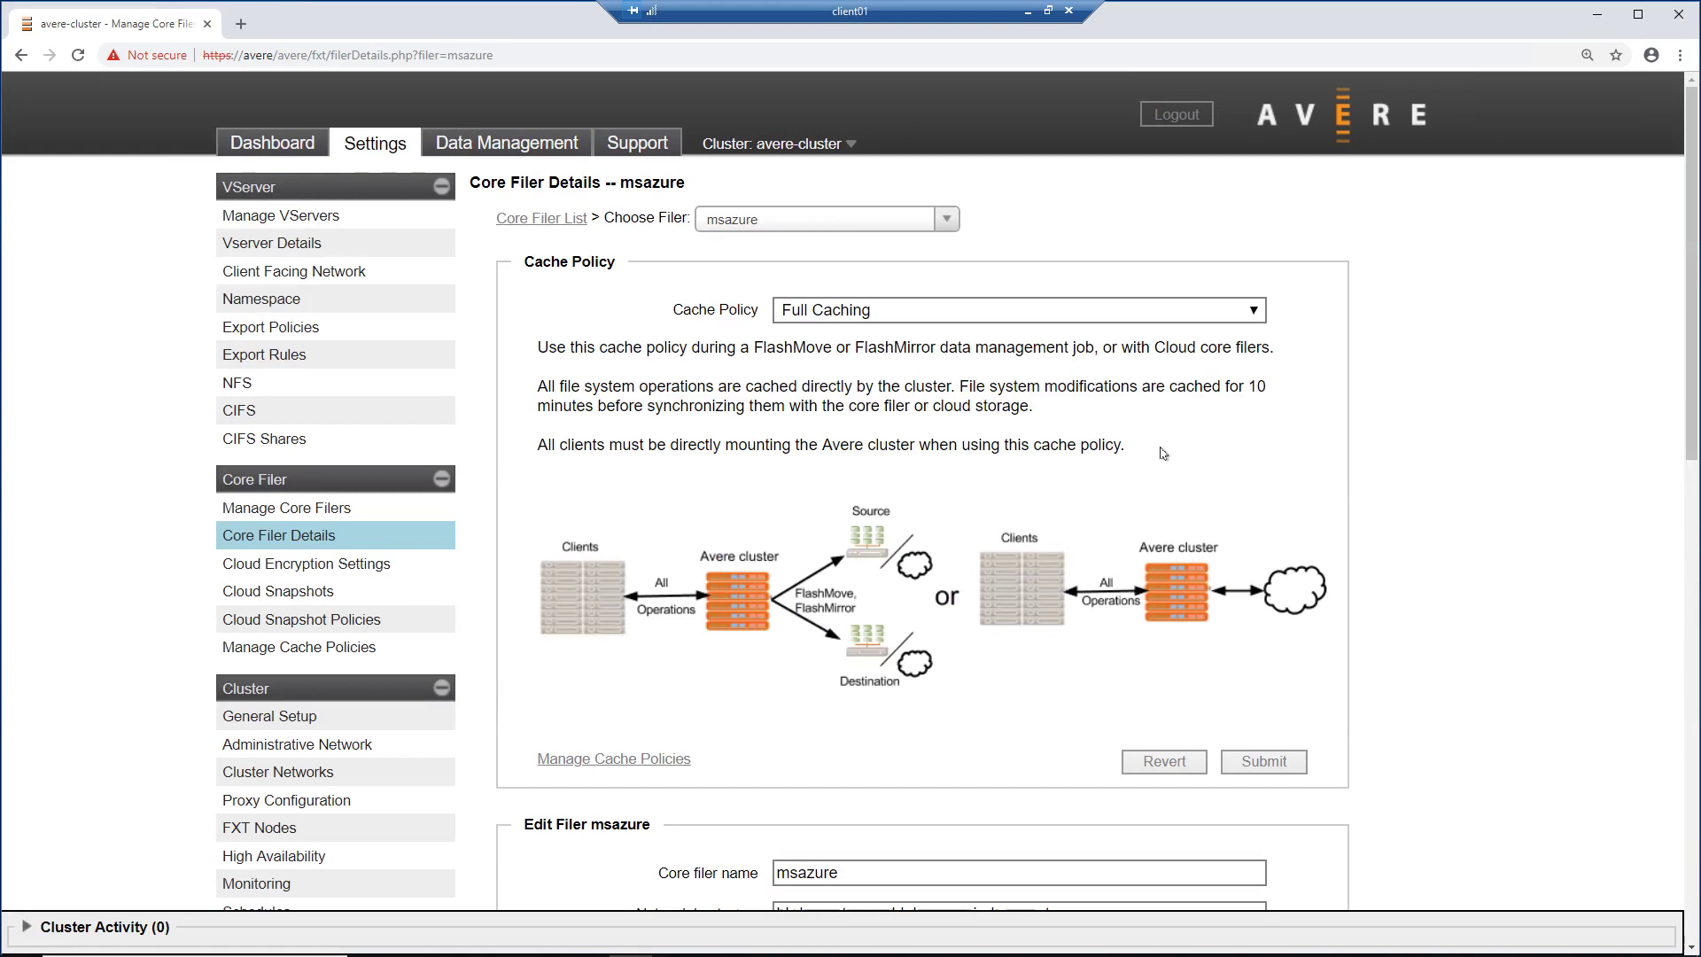
pyautogui.scroll(-3, 1163, 454)
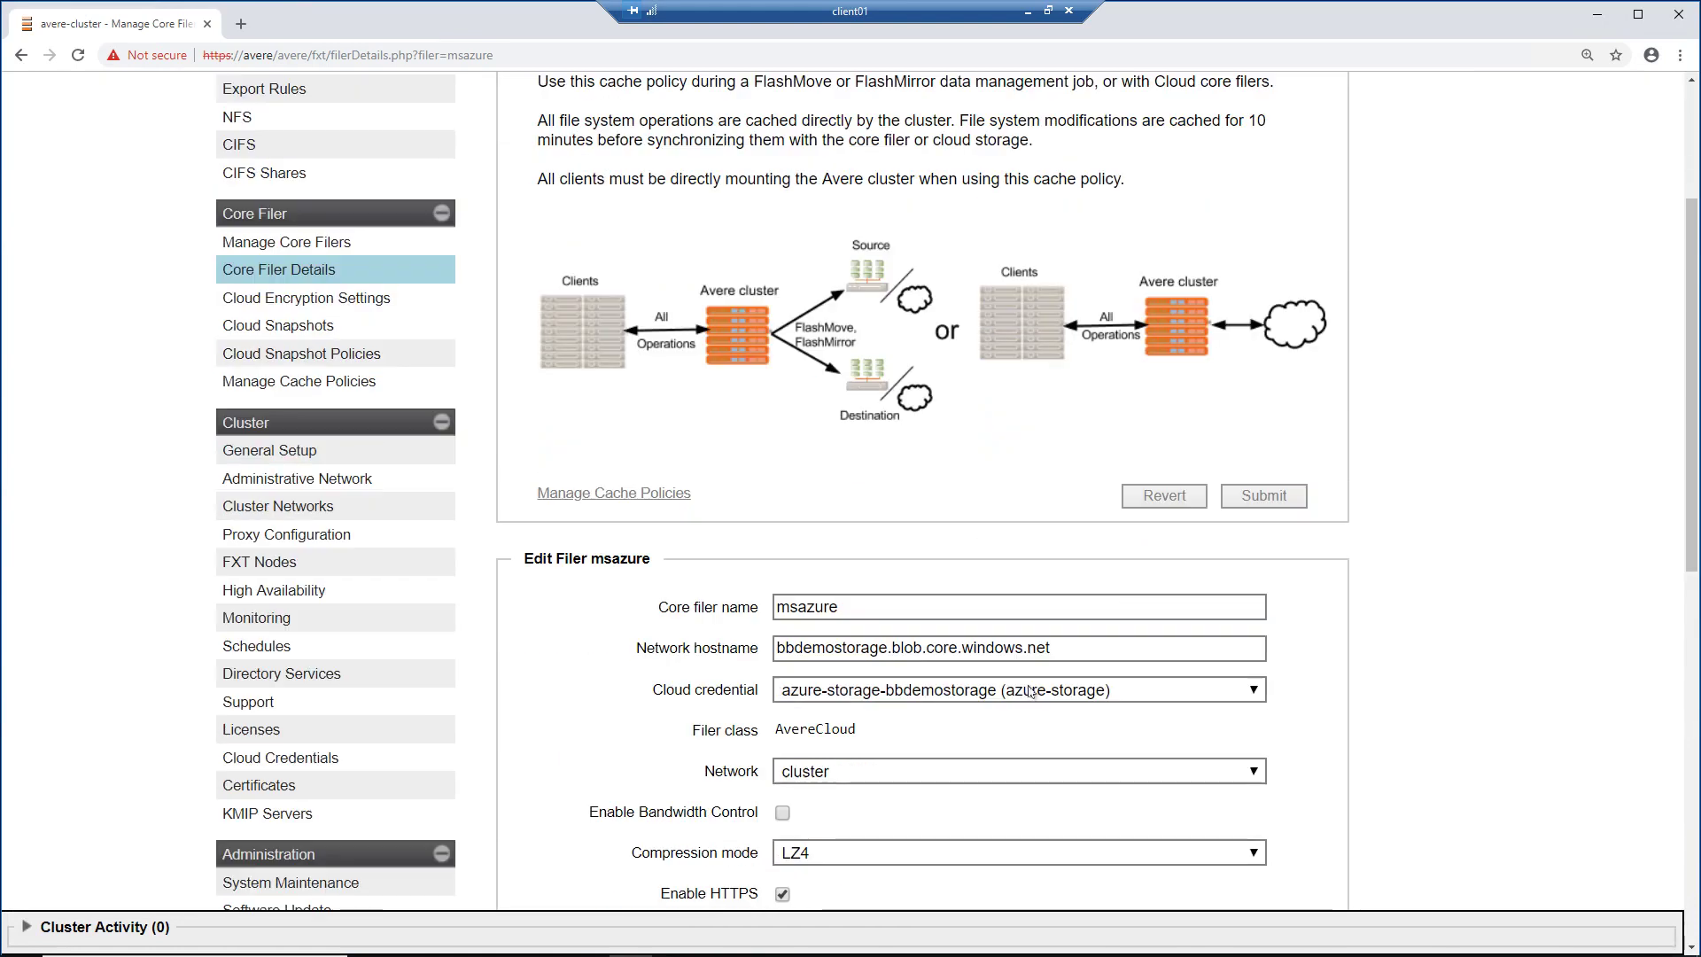
pyautogui.moveTo(1066, 656); pyautogui.dragTo(717, 655)
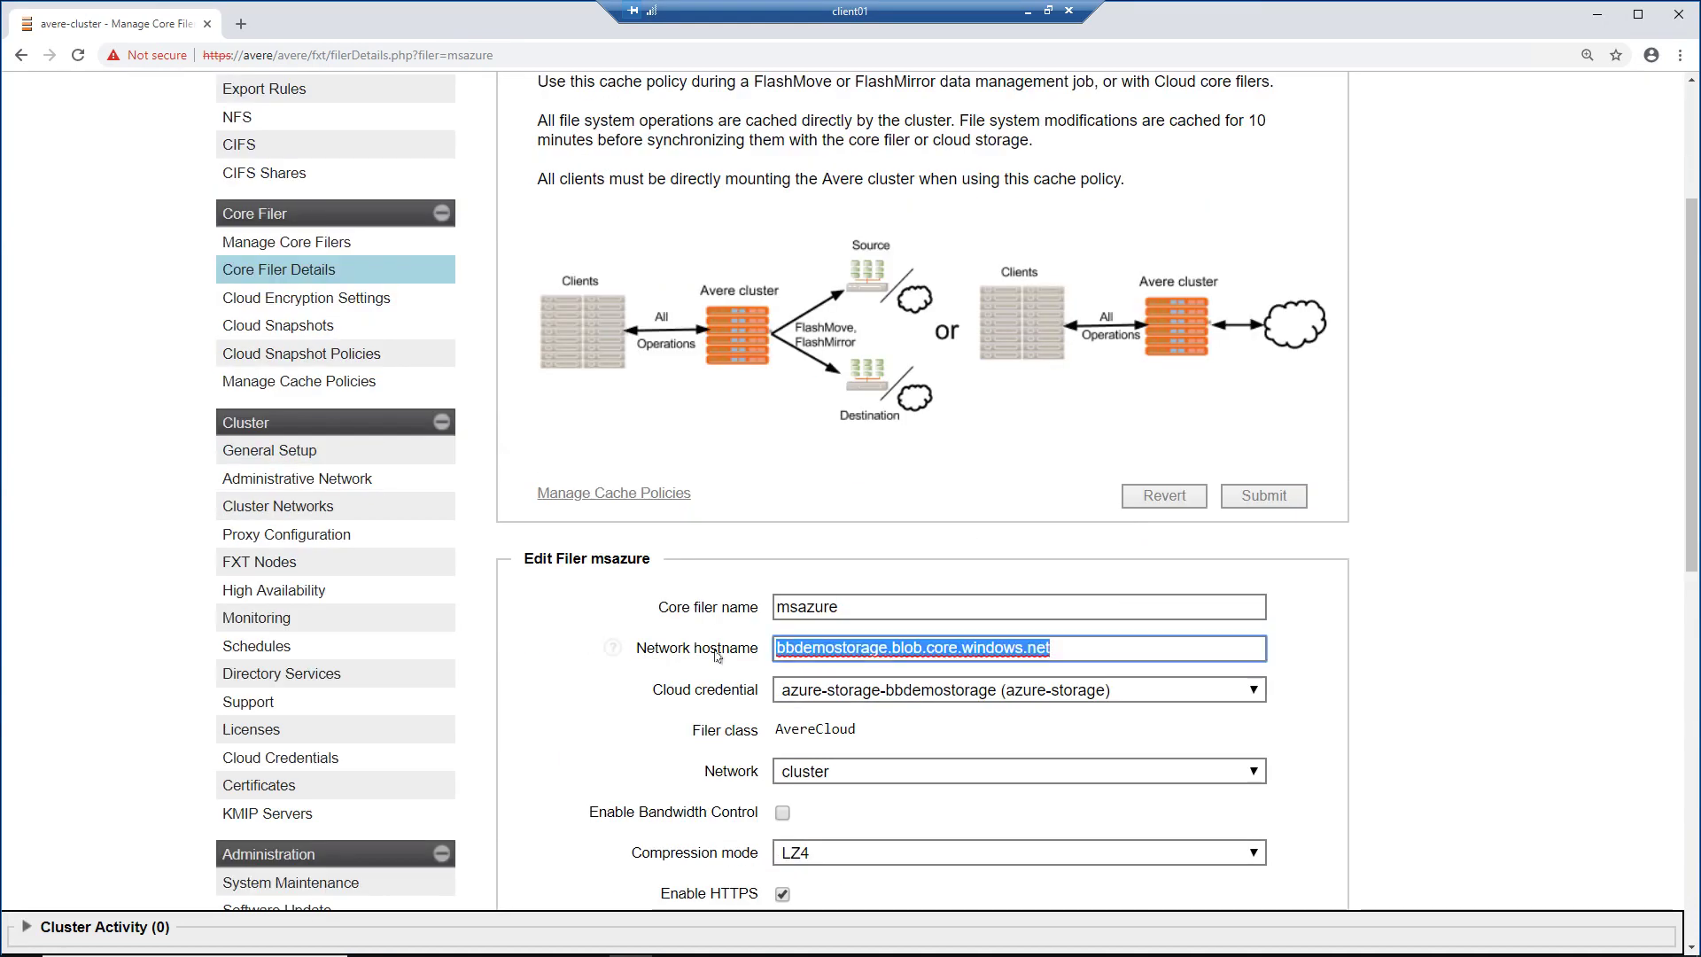
pyautogui.click(1347, 649)
pyautogui.scroll(-1, 1347, 649)
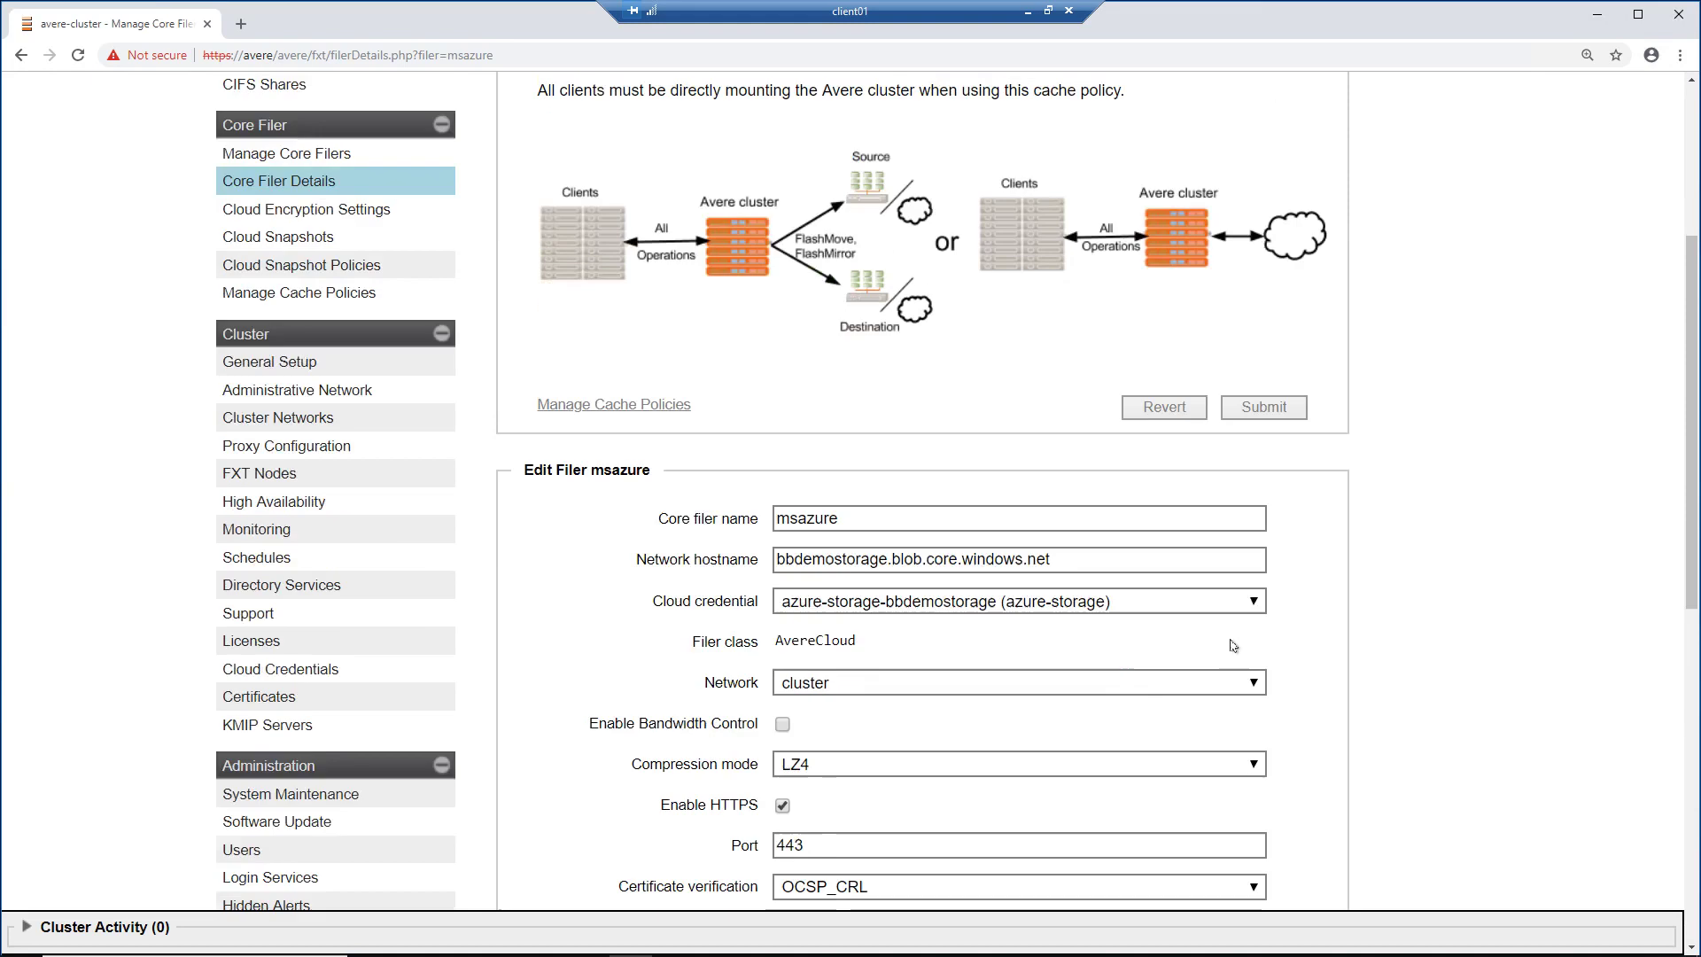
# Step: Keep the azure-storage-bbdemostorage cloud credential and review the Cloud Details
pyautogui.click(1169, 605)
pyautogui.click(1071, 627)
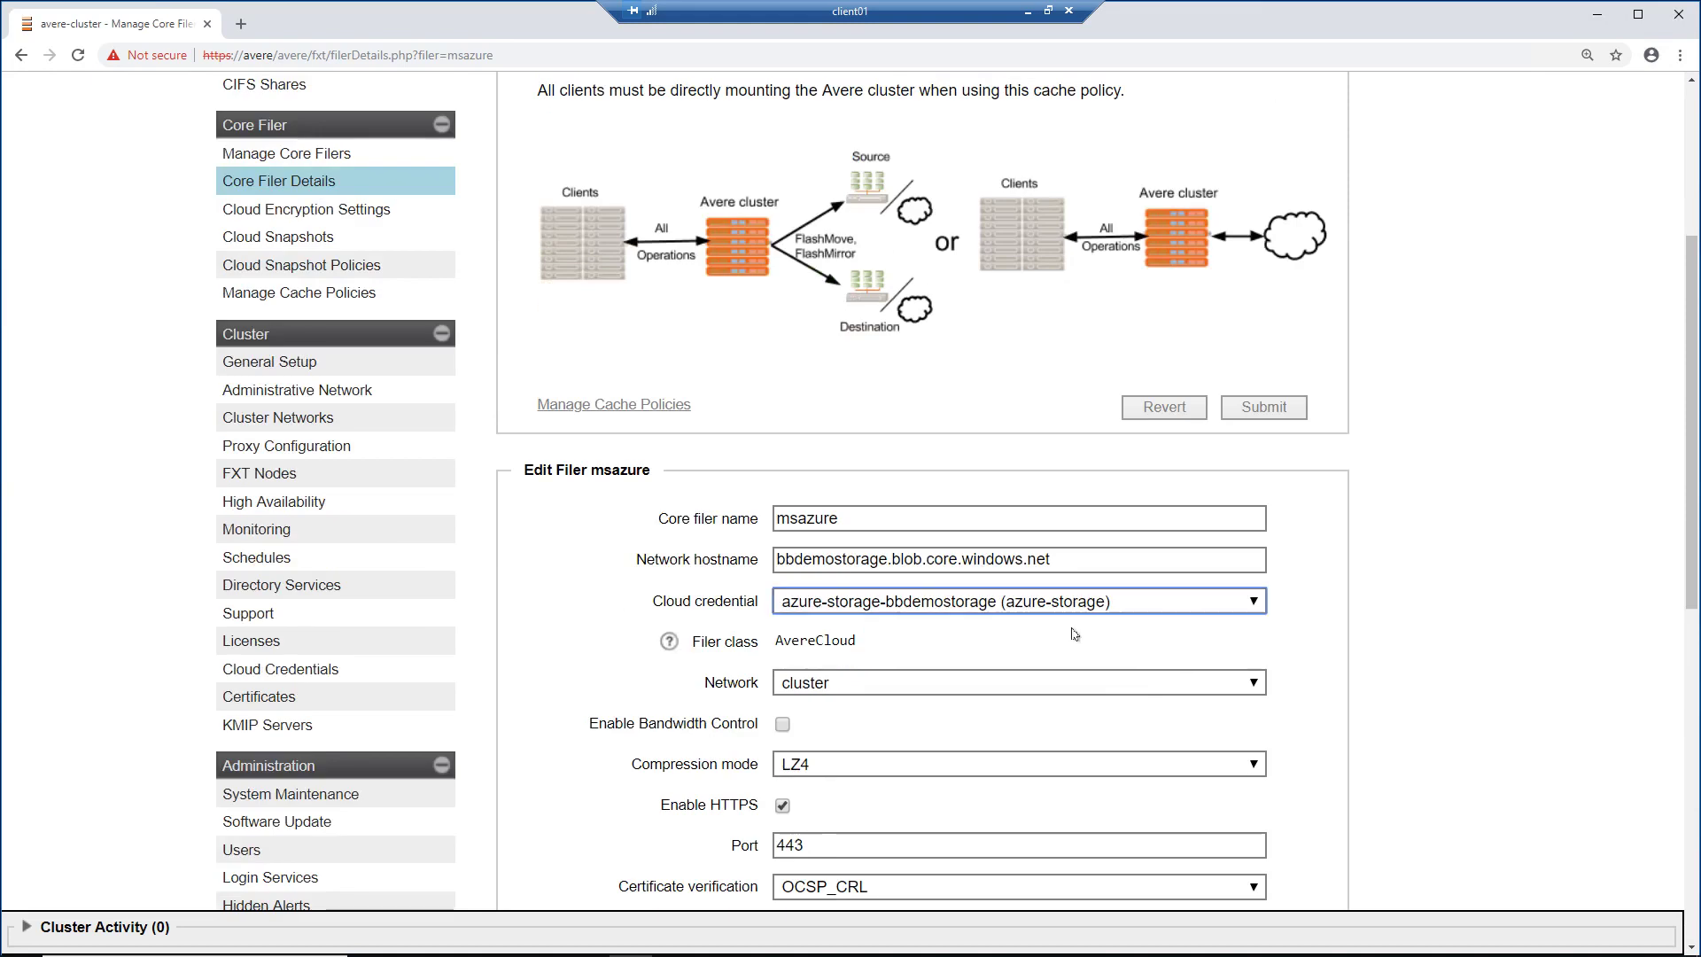
pyautogui.scroll(-4, 1074, 634)
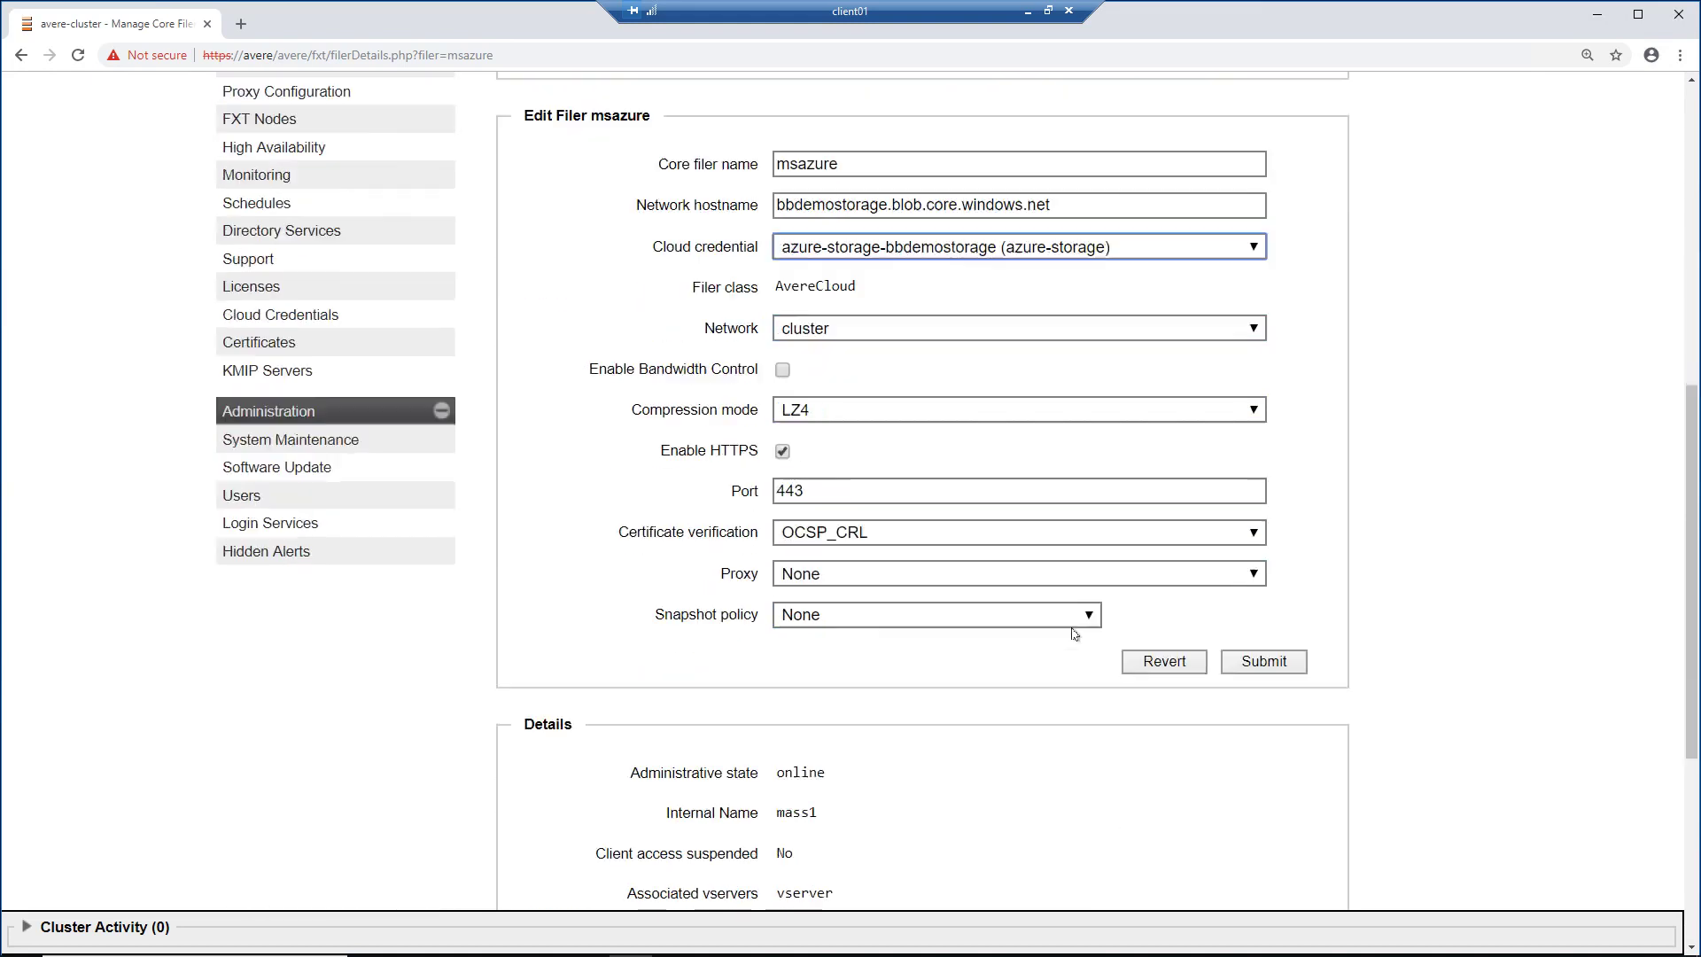
pyautogui.scroll(-4, 1073, 634)
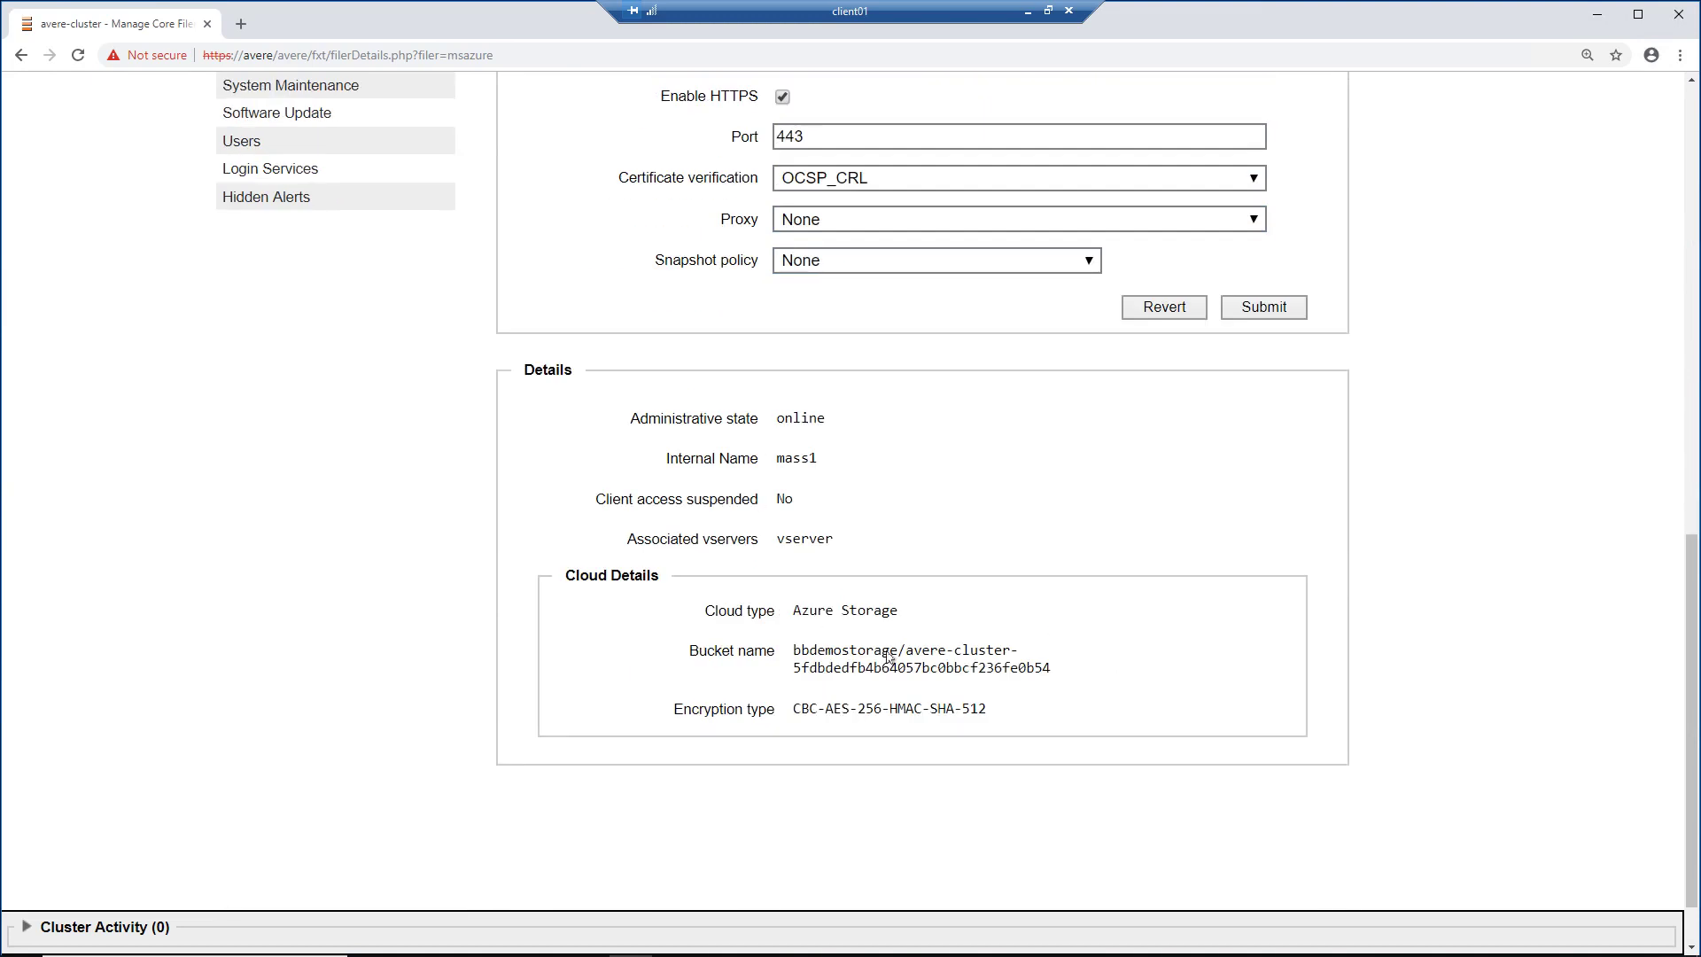
pyautogui.scroll(8, 596, 703)
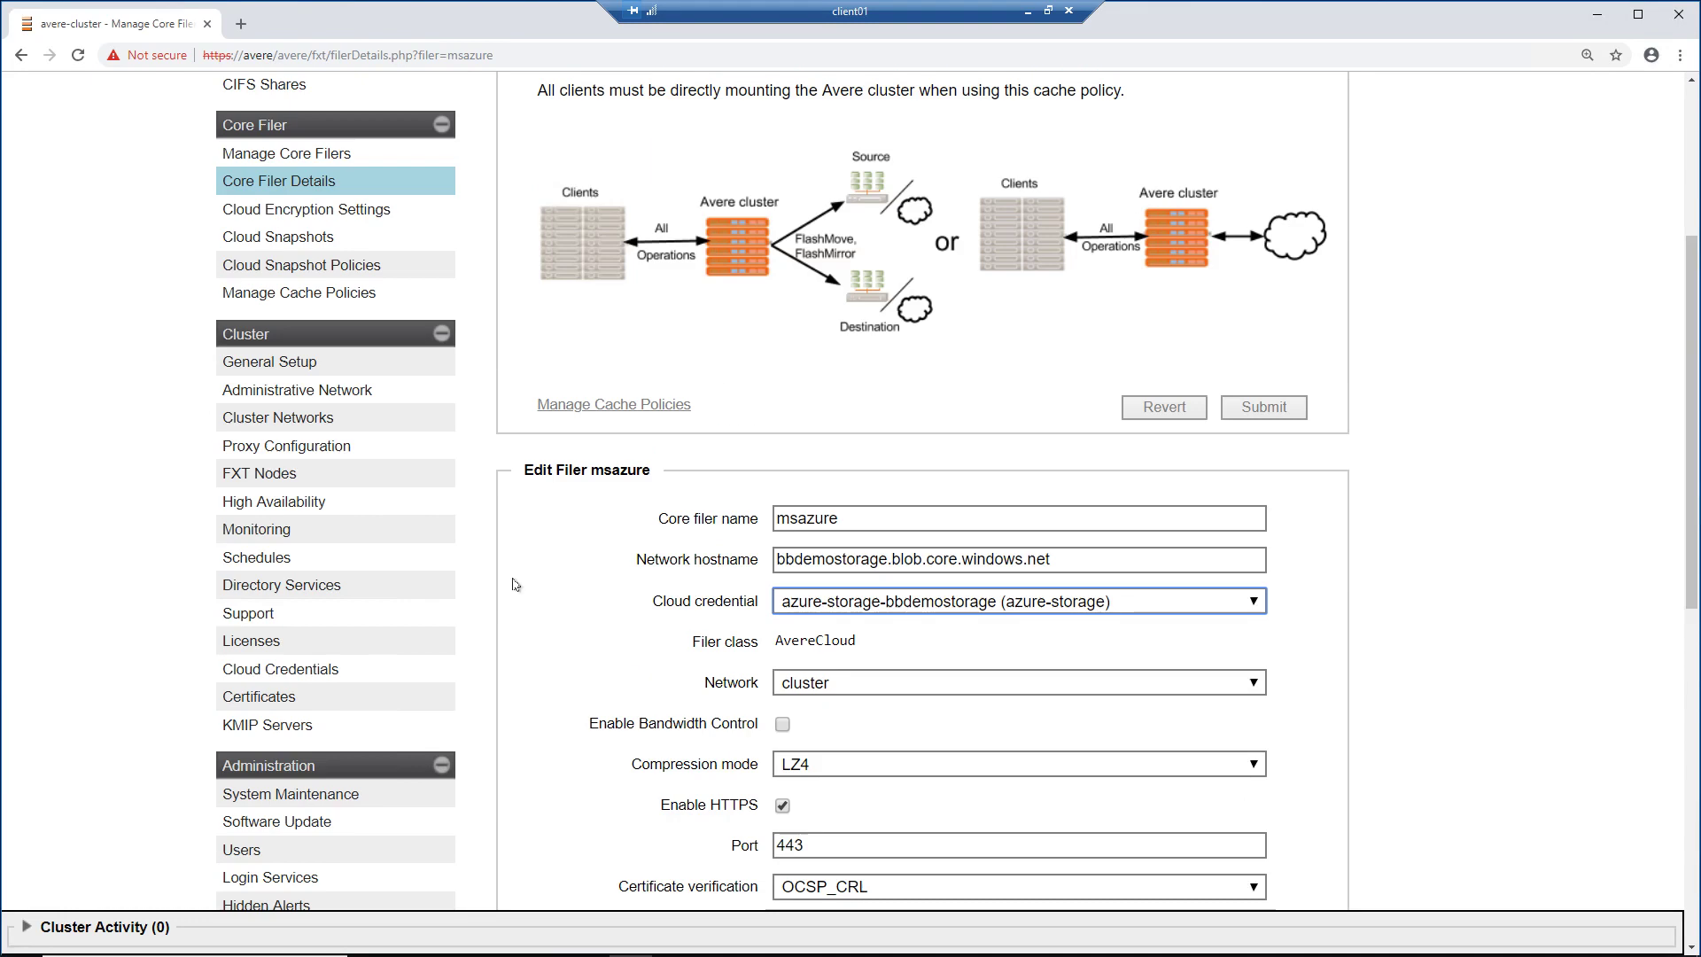
pyautogui.scroll(4, 530, 579)
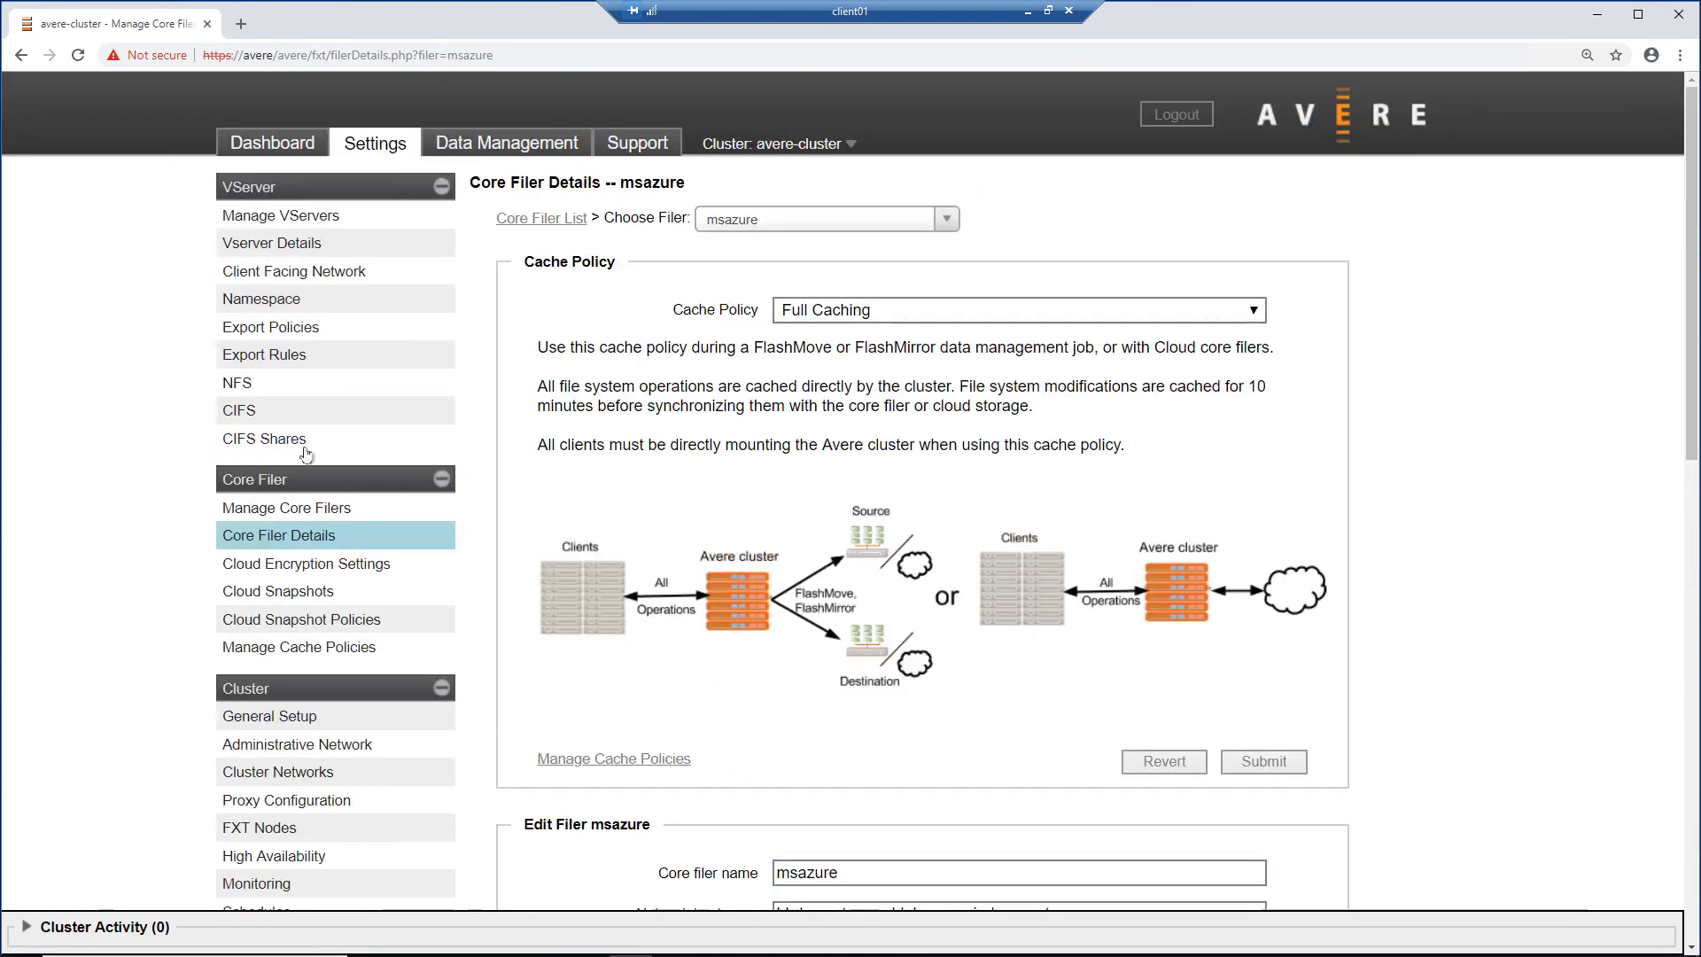
# Step: Open the cifs01 share's details from the CIFS Shares list
pyautogui.click(265, 444)
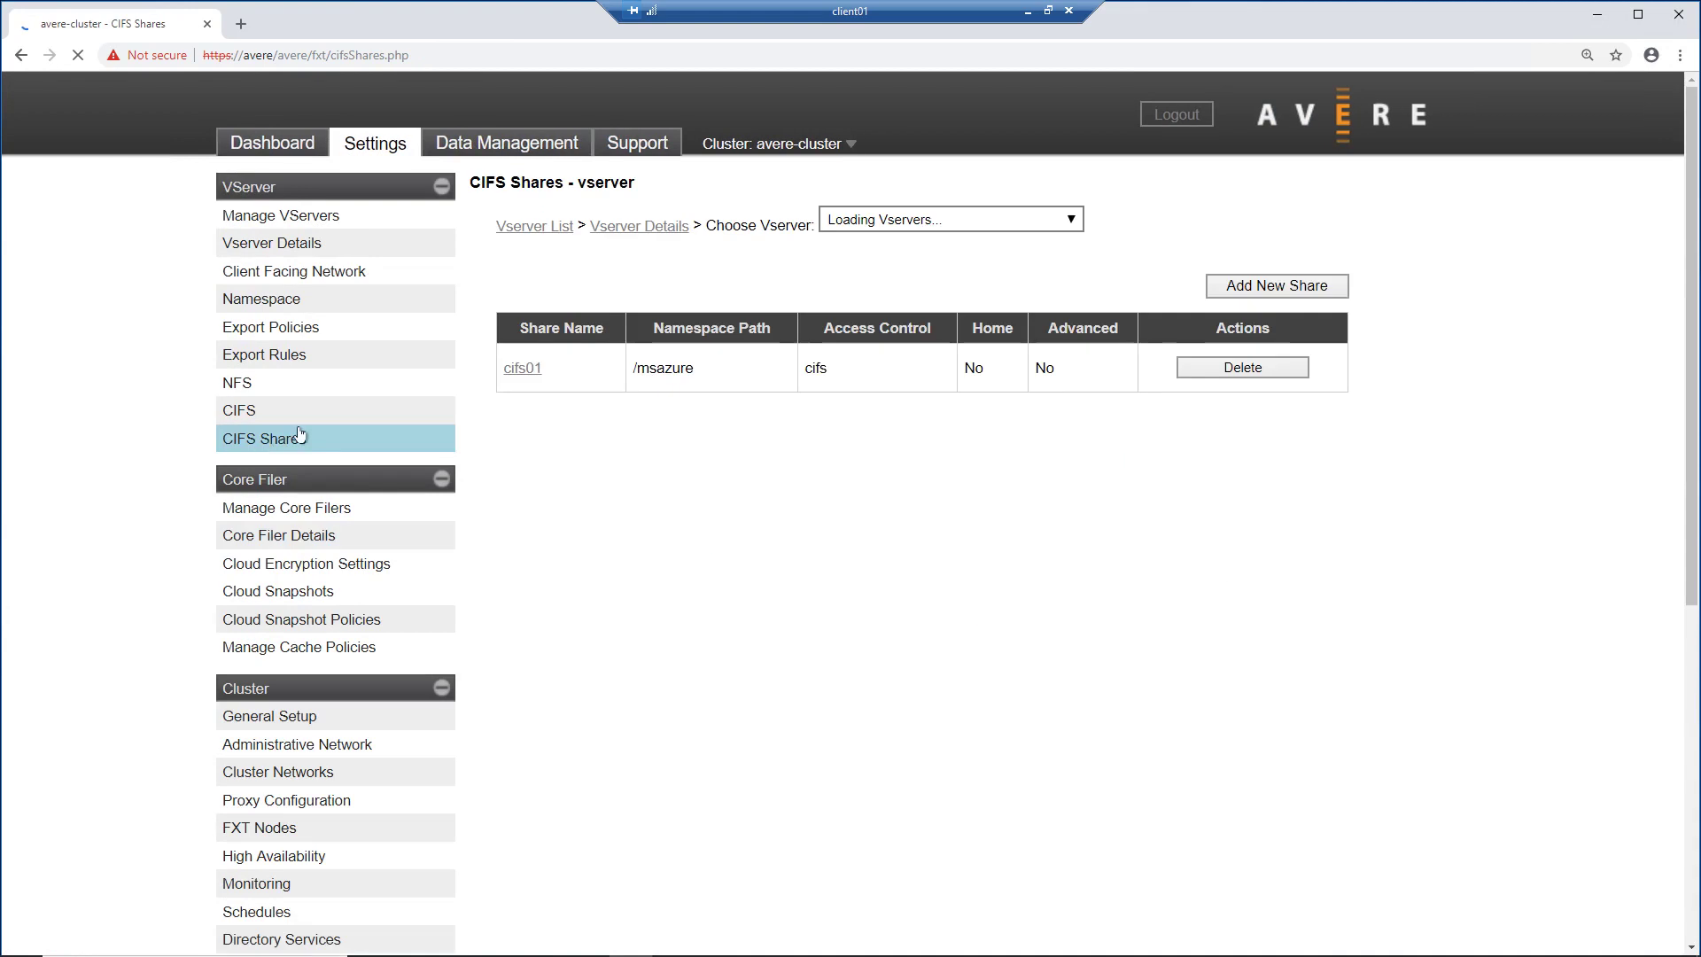
pyautogui.moveTo(558, 355); pyautogui.dragTo(503, 355)
pyautogui.click(529, 361)
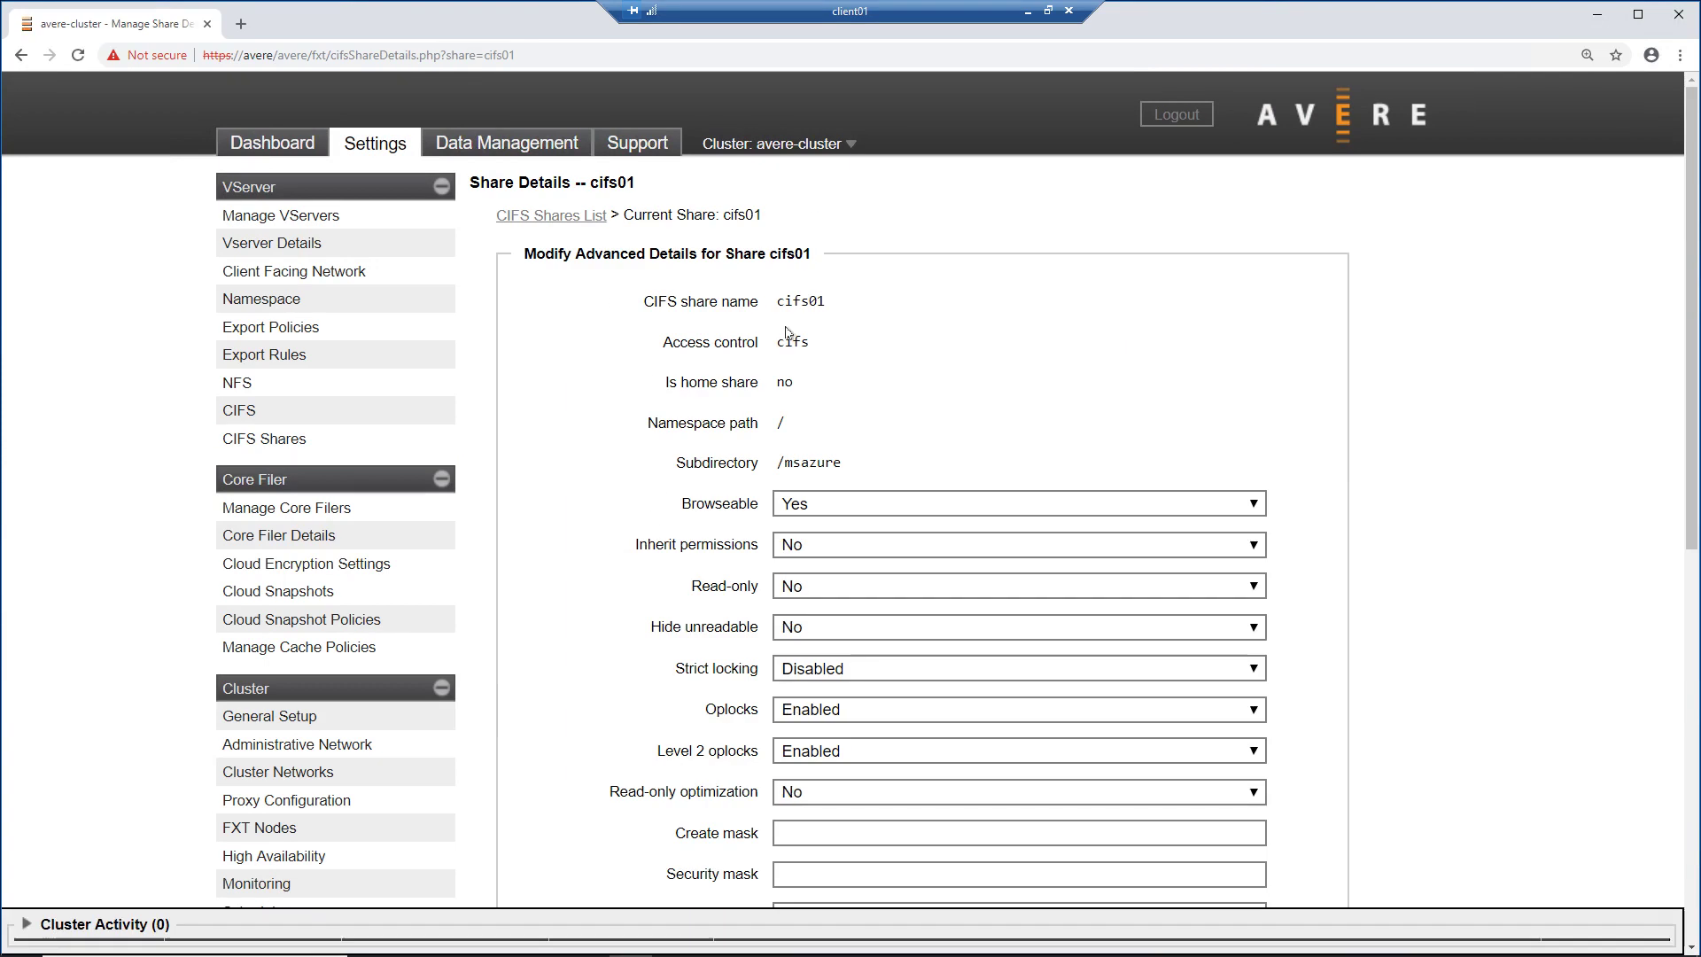
# Step: Review cifs01's share name, access control and /msazure subdirectory
pyautogui.tripleClick(819, 302)
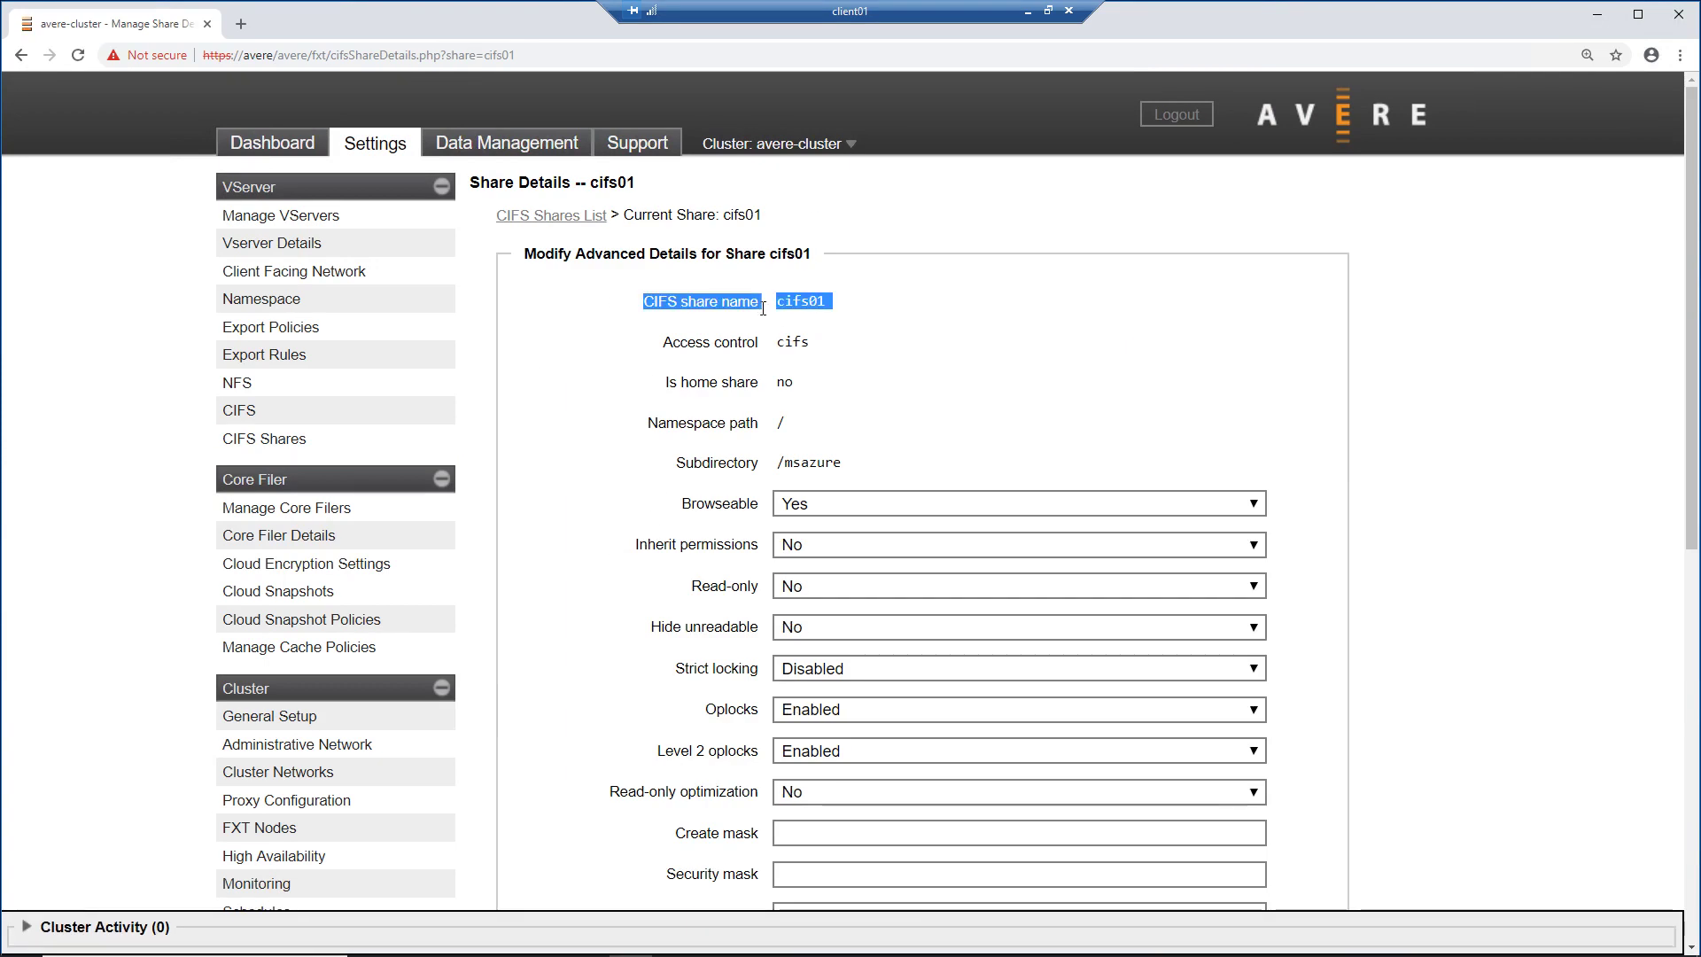
pyautogui.click(813, 345)
pyautogui.doubleClick(813, 346)
pyautogui.click(890, 362)
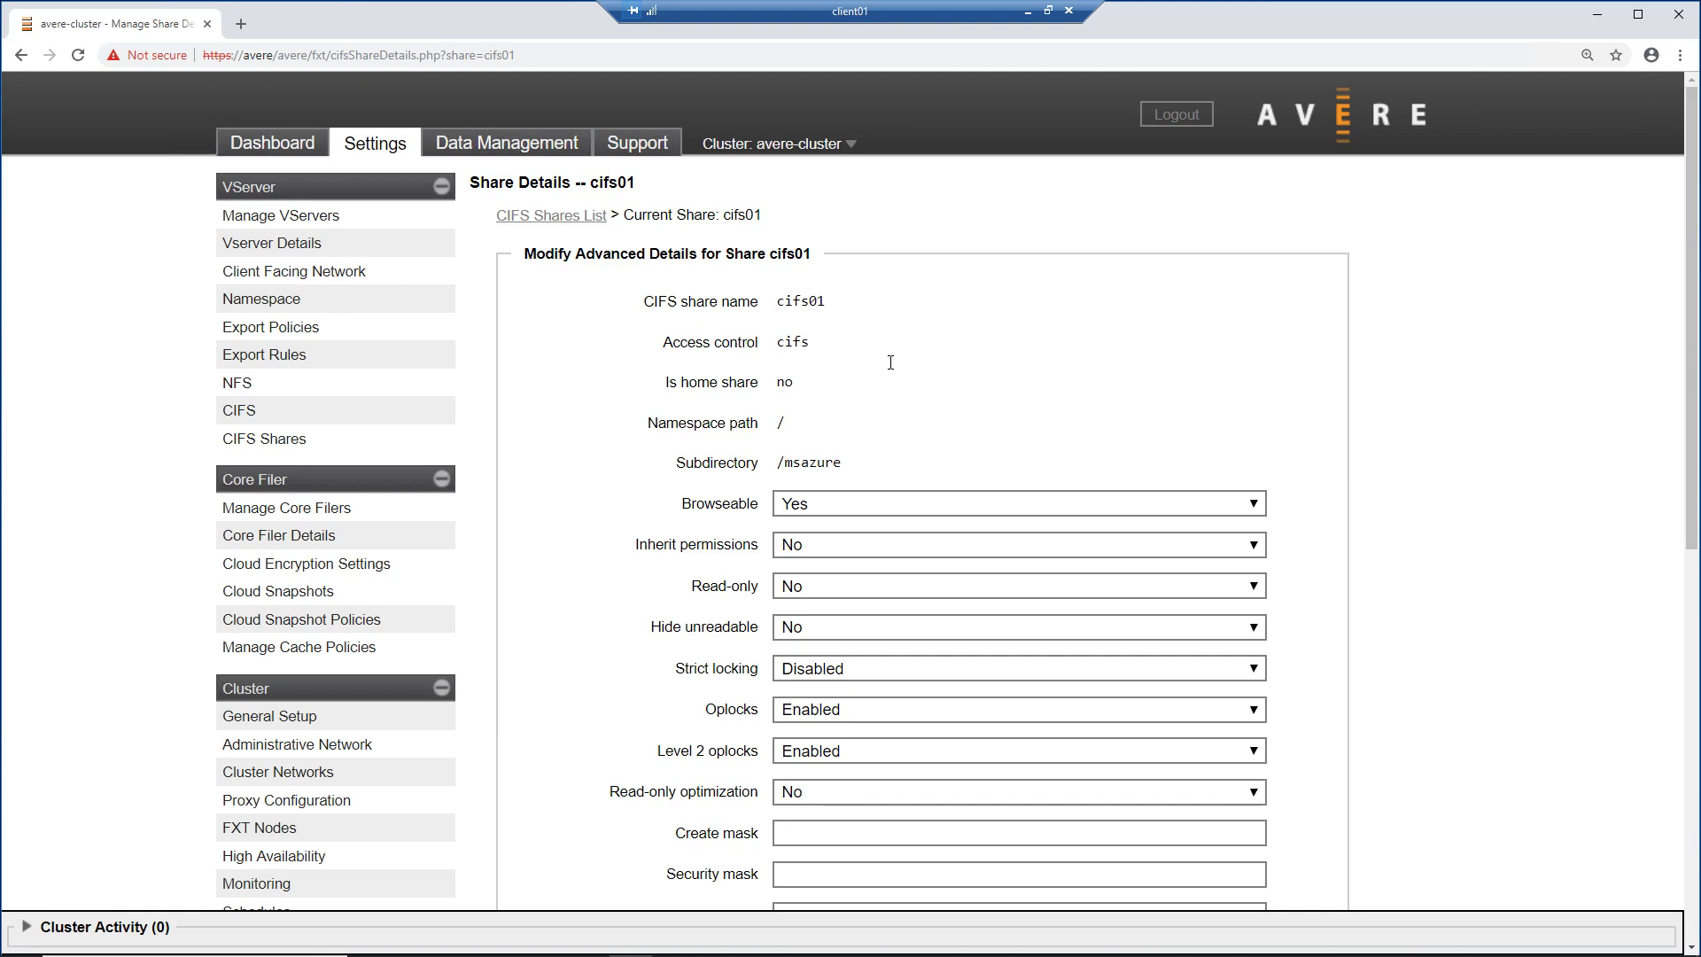
pyautogui.scroll(-5, 890, 366)
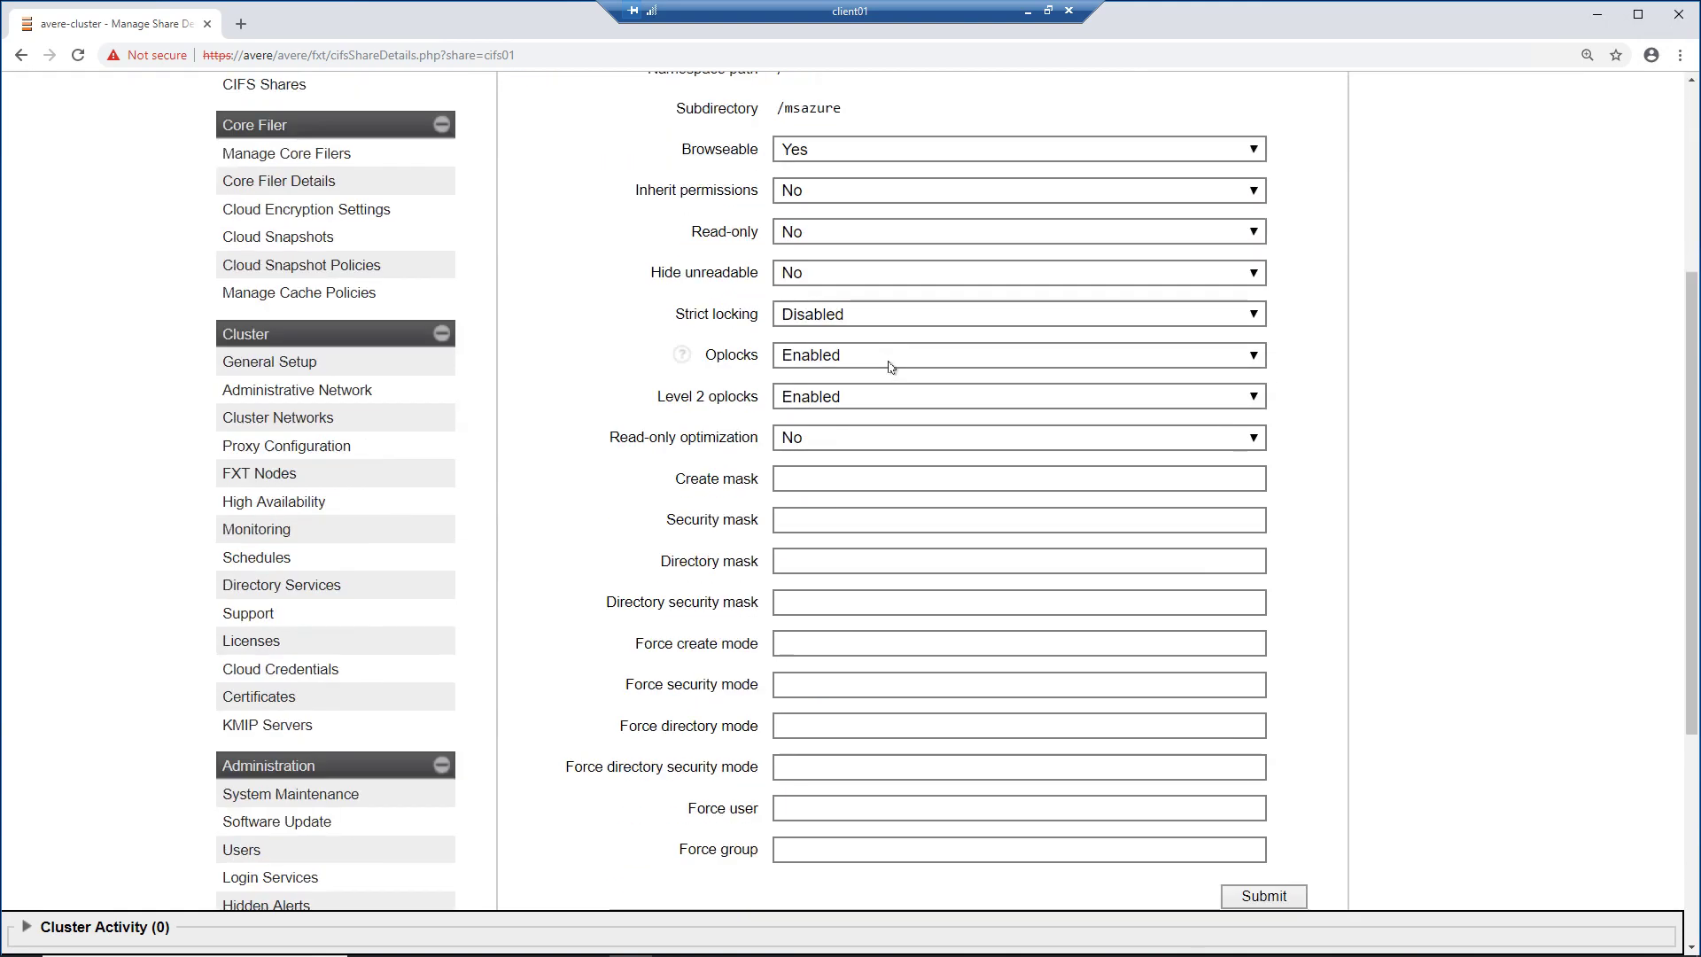
pyautogui.scroll(5, 890, 366)
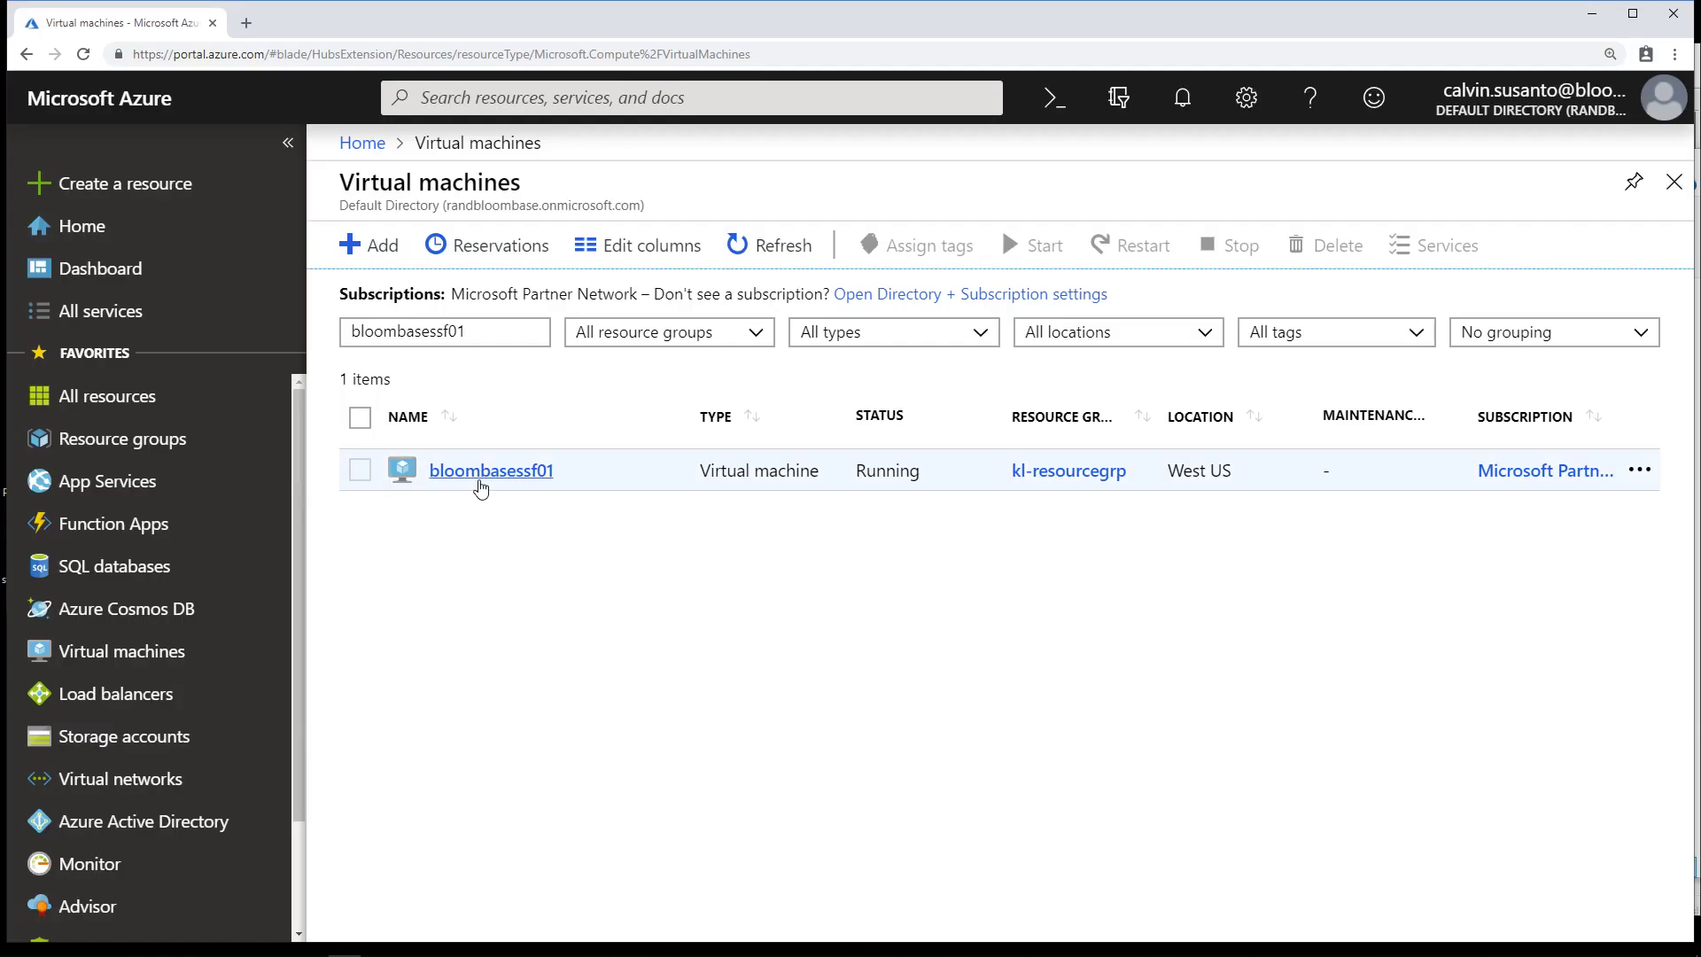
# Step: Open the bloombasessf01 virtual machine's Overview in the Azure portal
pyautogui.click(479, 489)
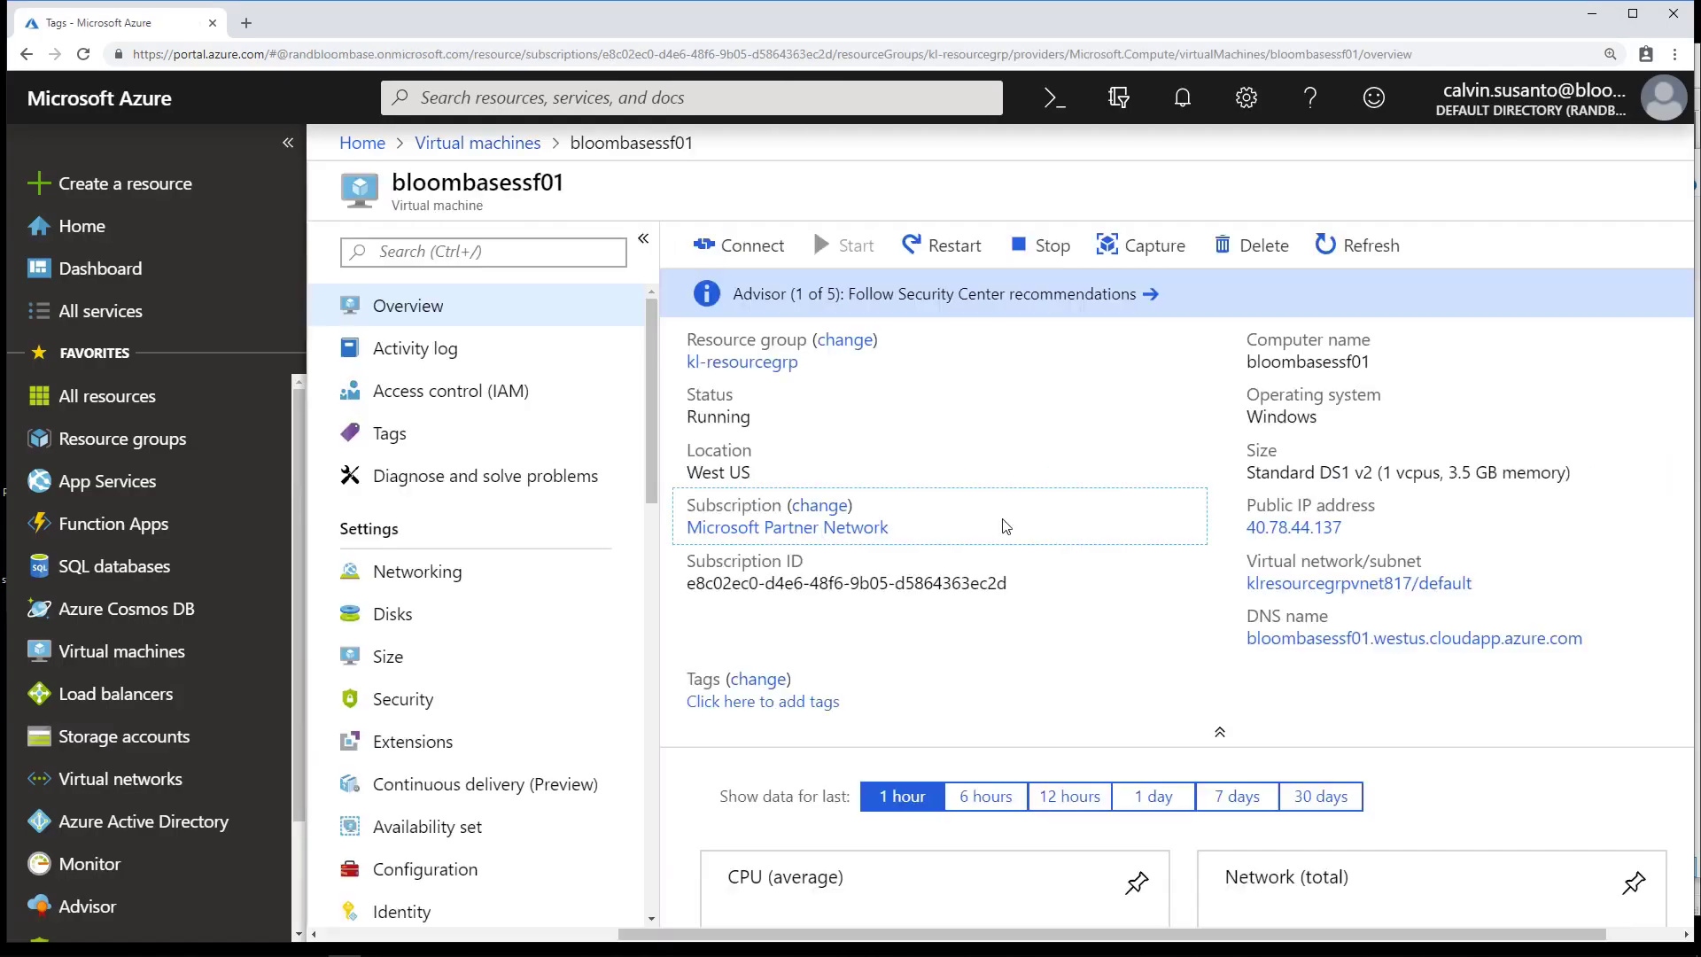
pyautogui.moveTo(1316, 380)
pyautogui.moveTo(1331, 420)
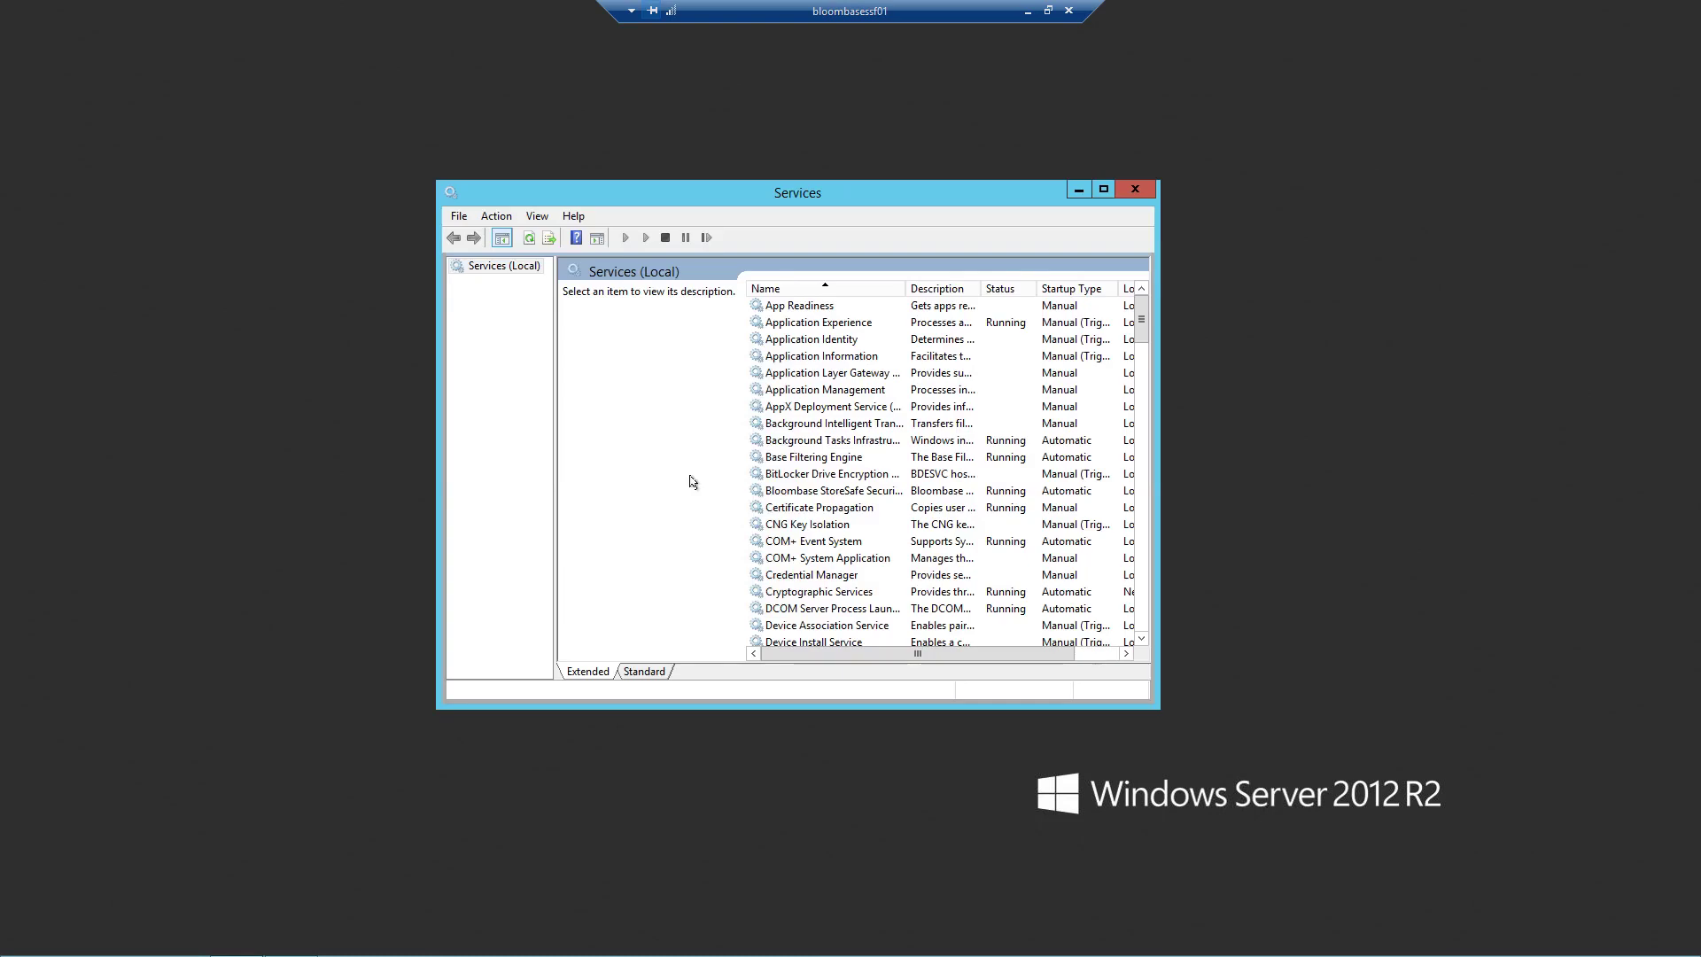
# Step: Confirm in Properties that the Bloombase StoreSafe Security Server service is Running, leaving it unchanged
pyautogui.click(851, 498)
pyautogui.rightClick(861, 497)
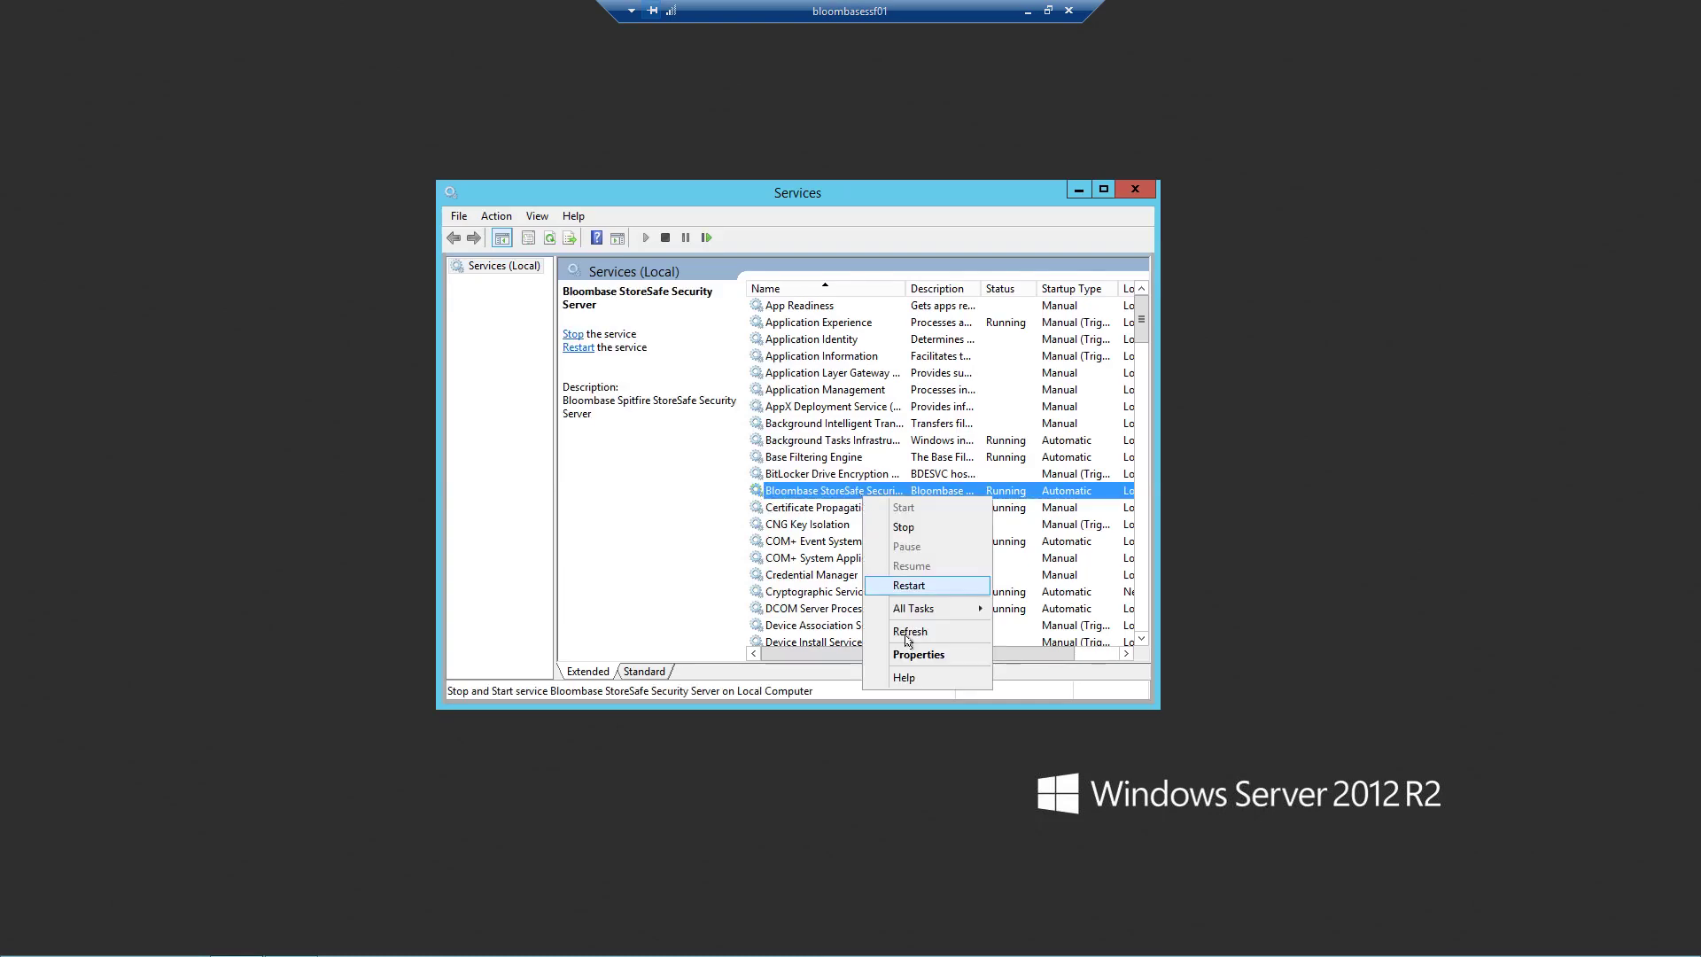
pyautogui.click(944, 663)
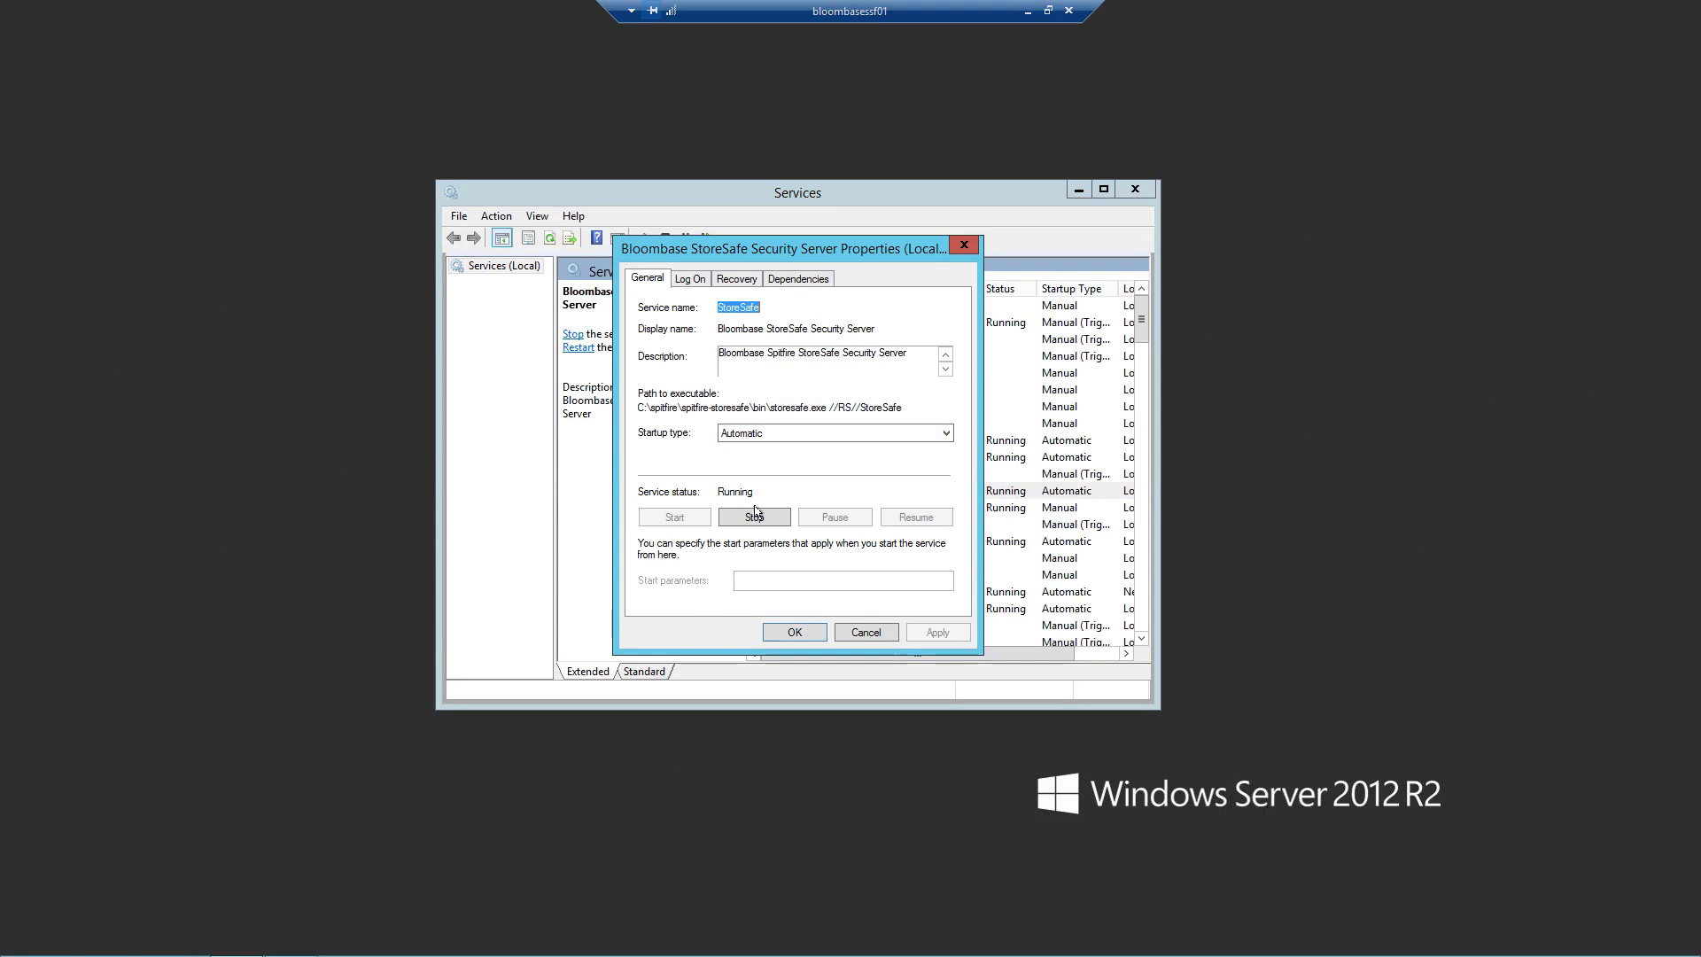
pyautogui.click(794, 632)
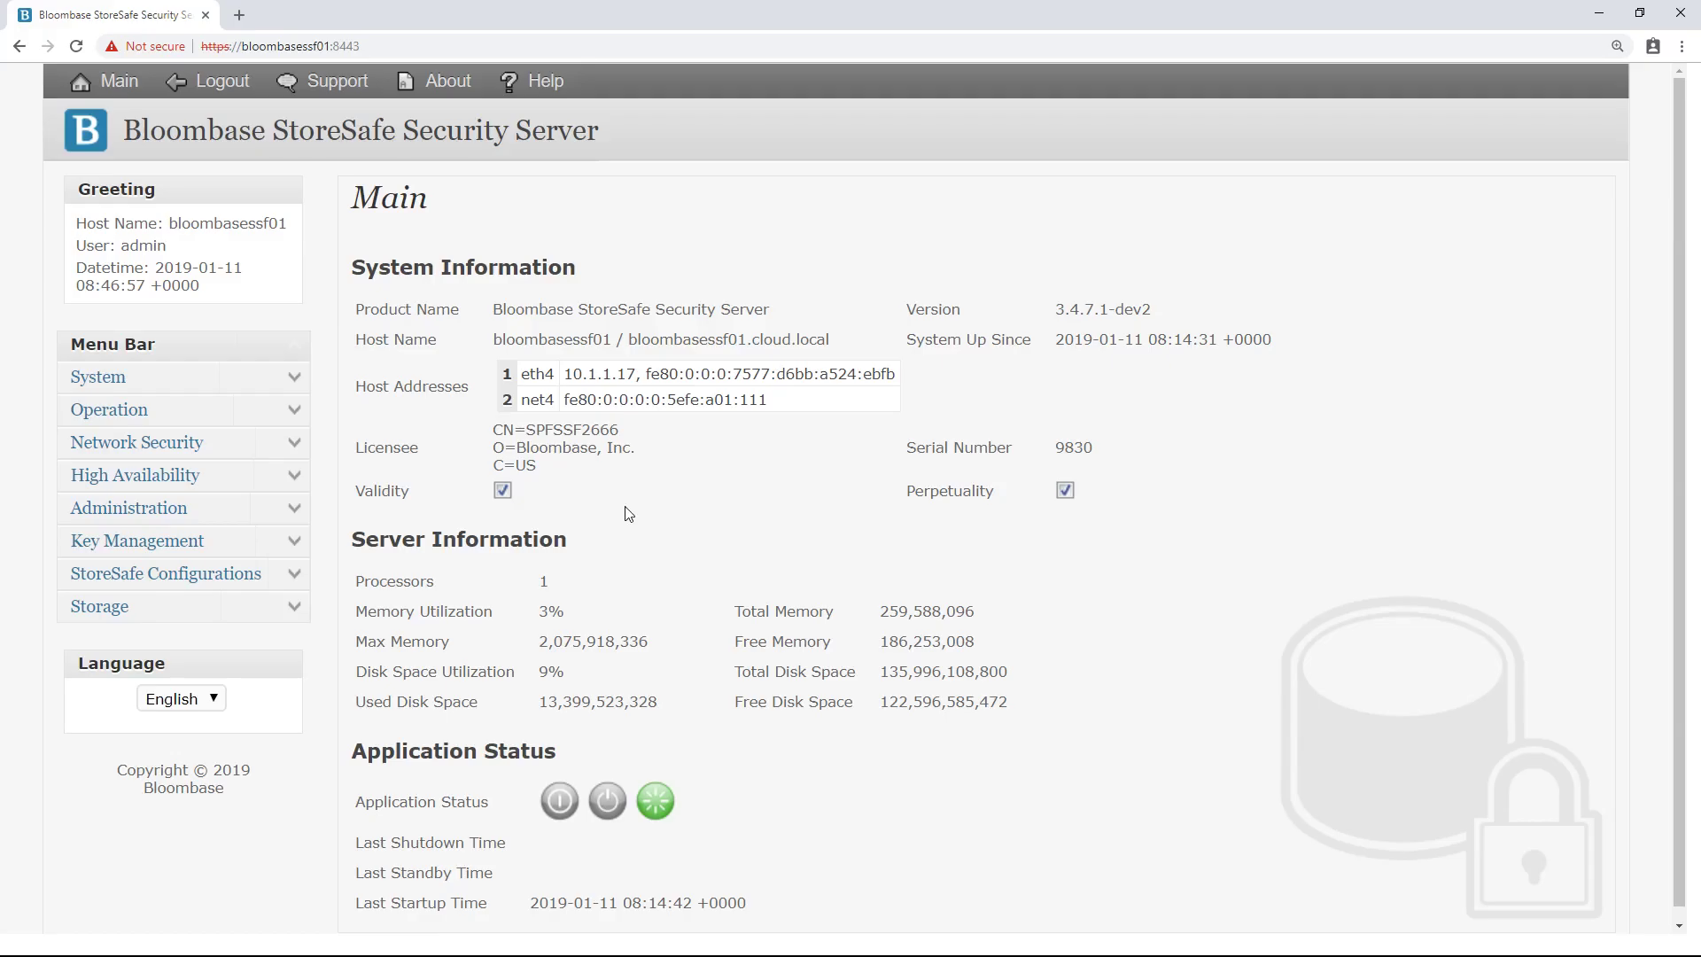
# Step: Find the physical storages and bring up actions for averesmb01 (//10.1.1.38/cifs01)
pyautogui.click(297, 611)
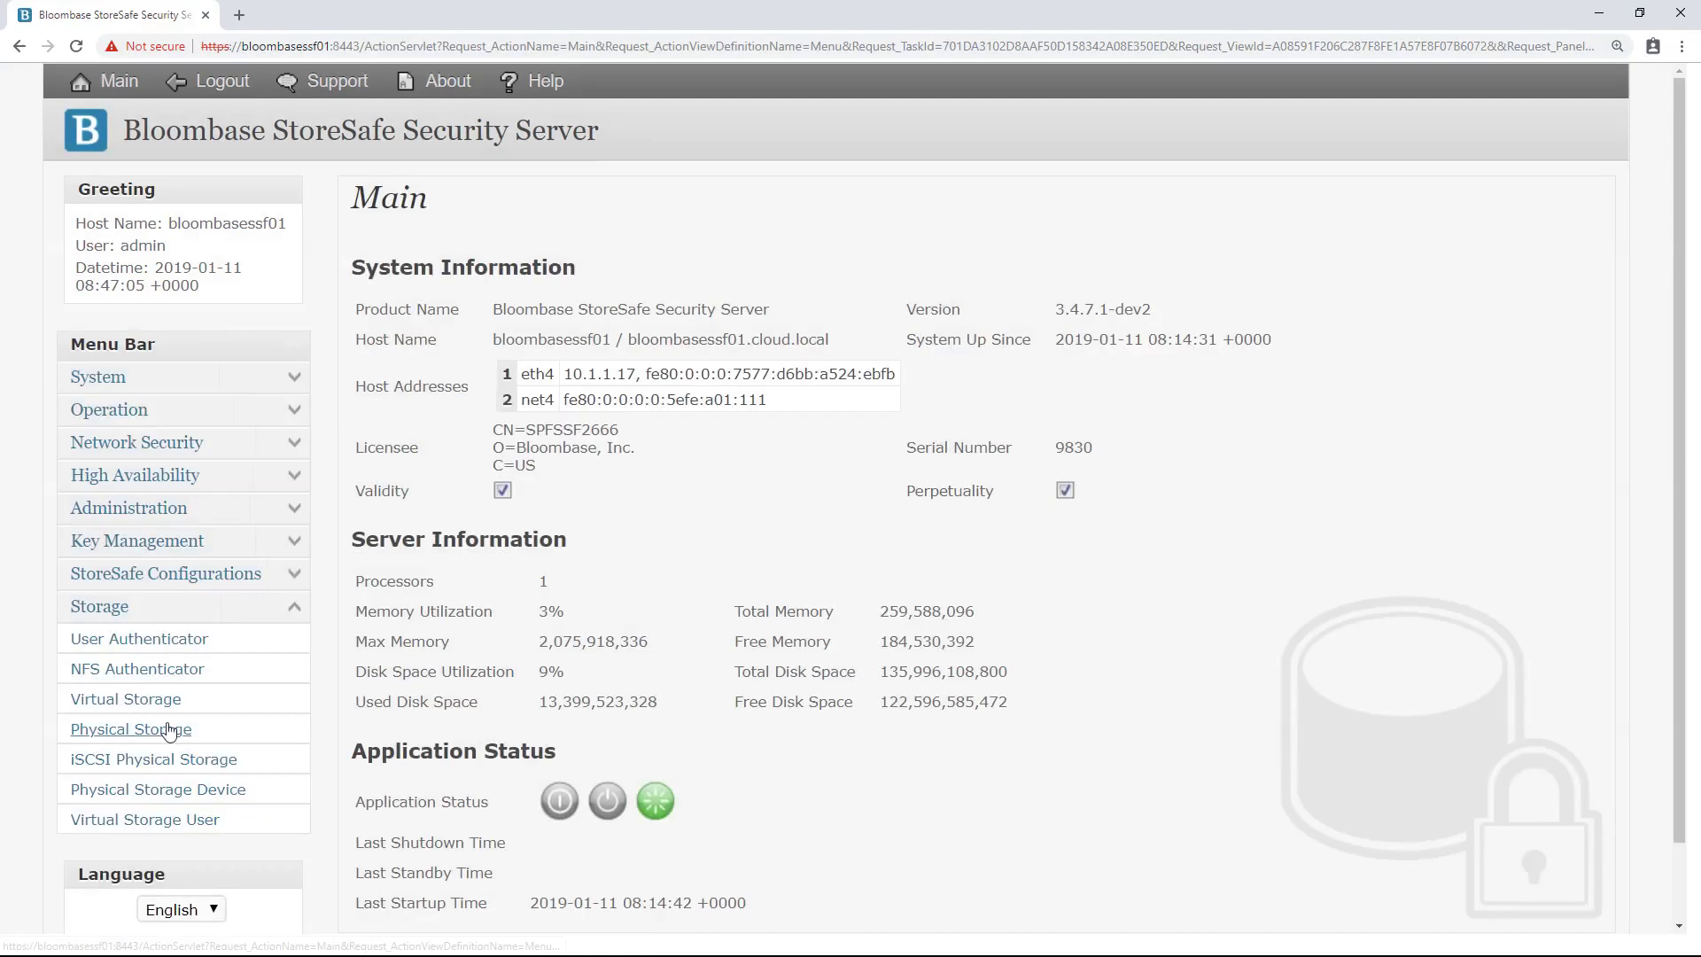
pyautogui.click(203, 729)
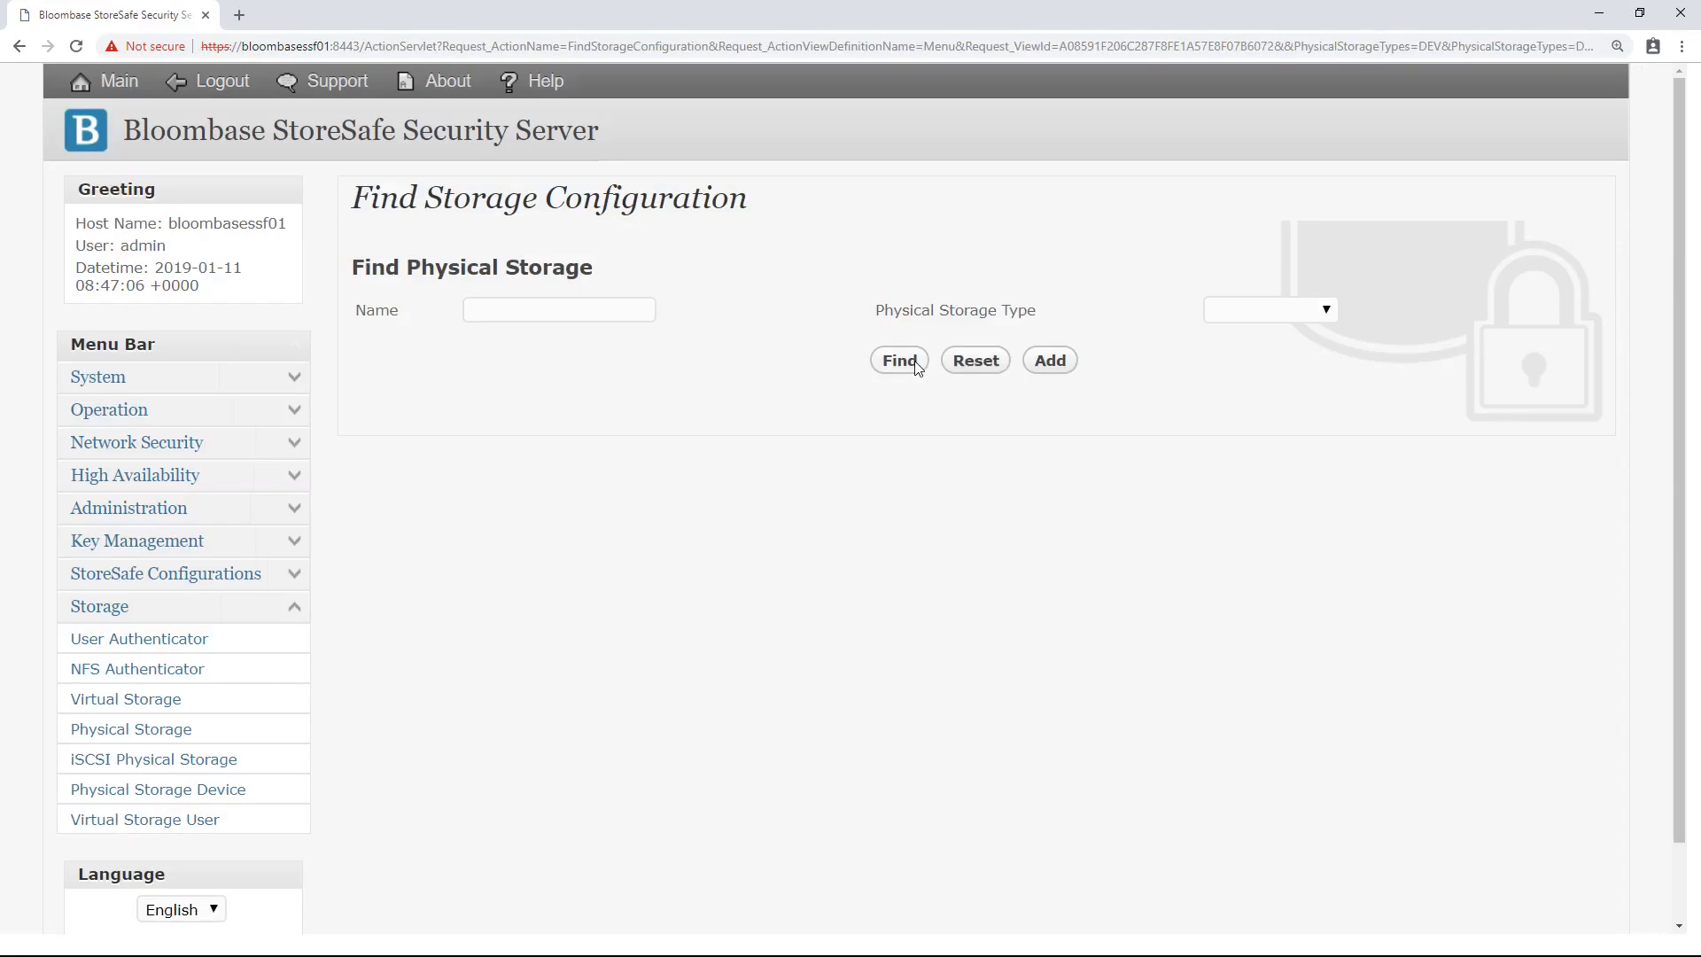
pyautogui.click(912, 359)
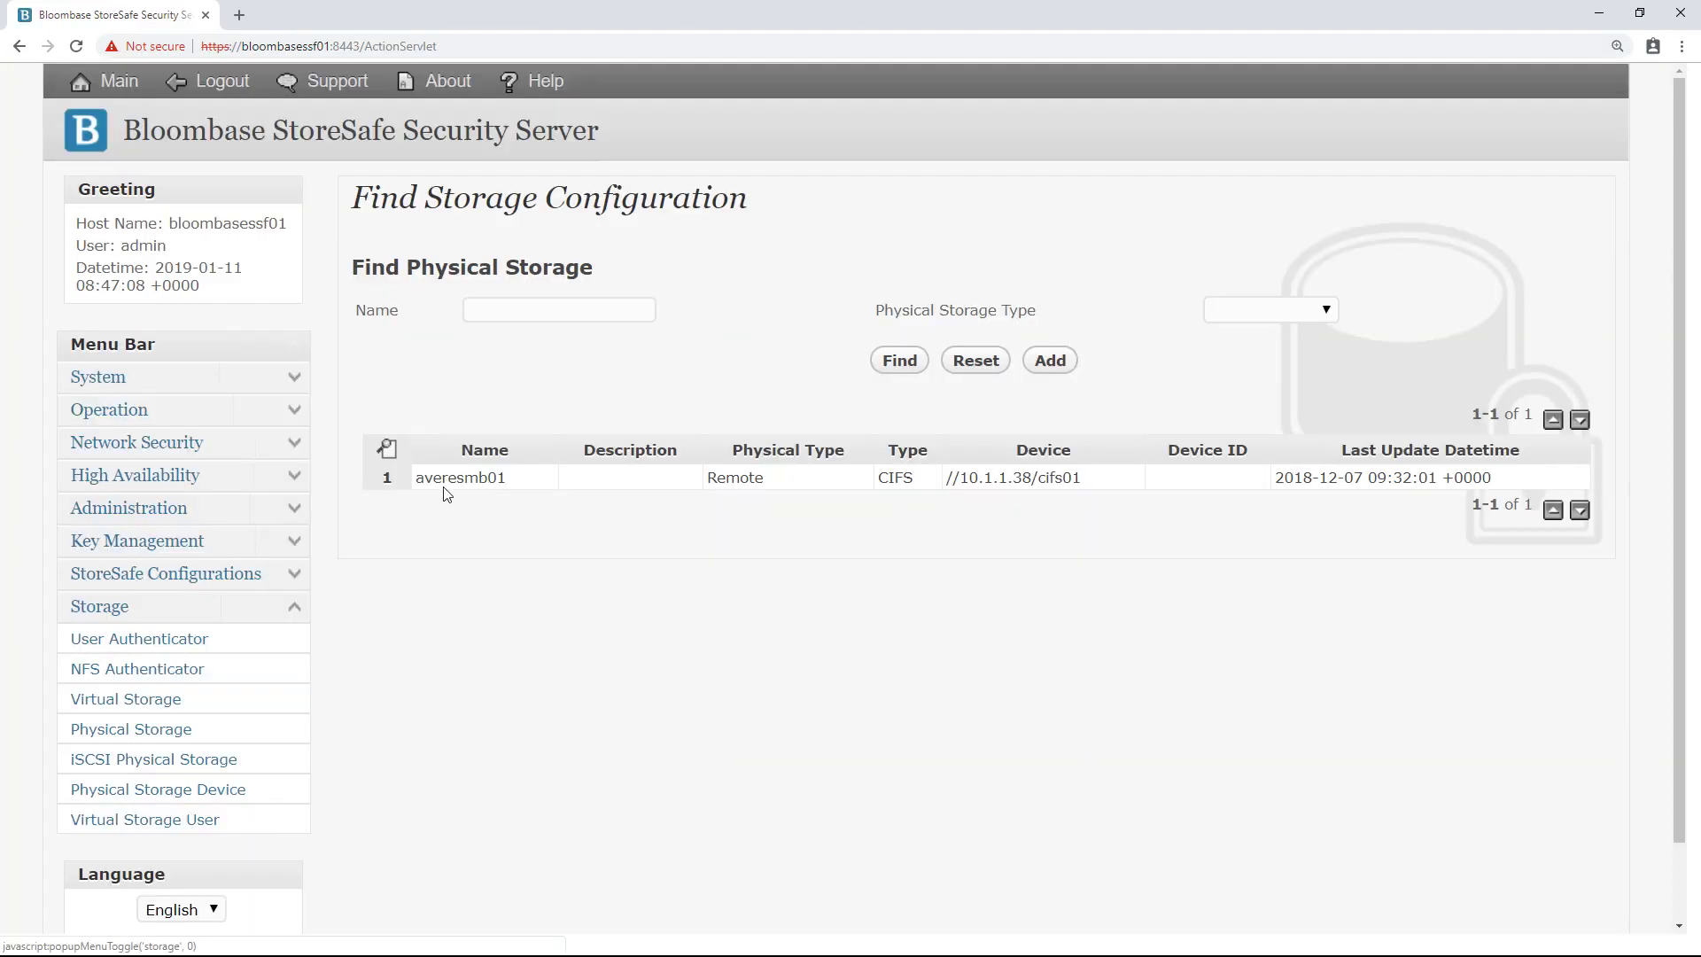
pyautogui.click(444, 483)
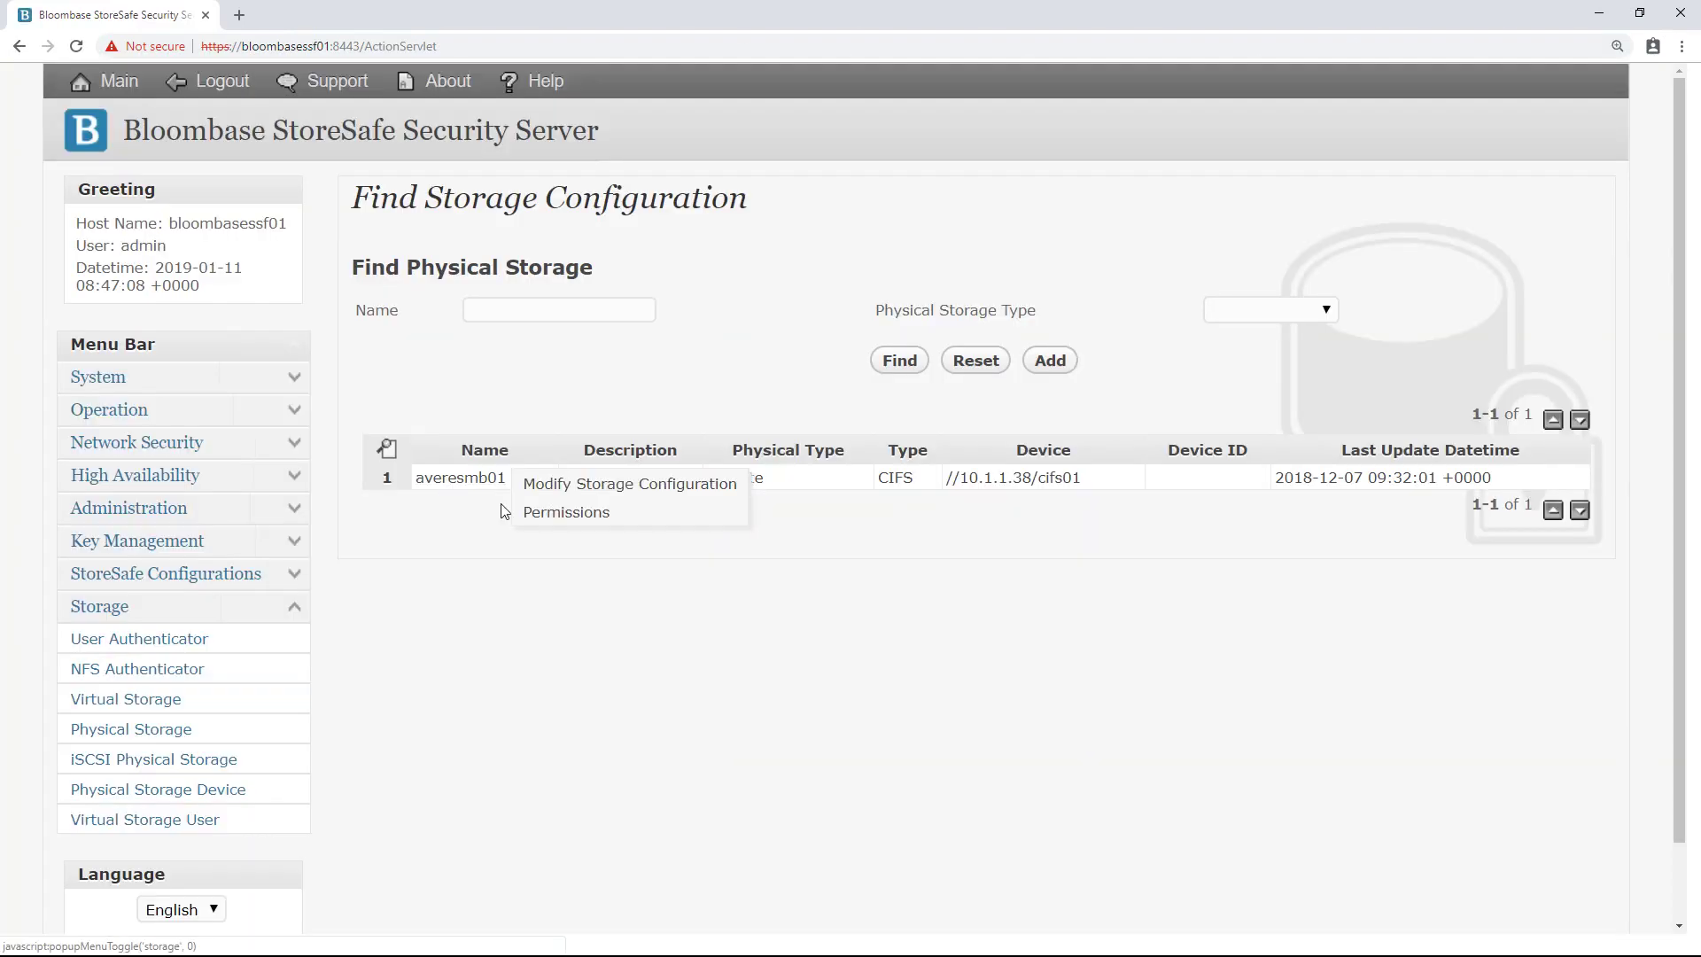
# Step: Keep averesmb01 as Remote CIFS storage, re-enter the share account password, and close
pyautogui.click(590, 485)
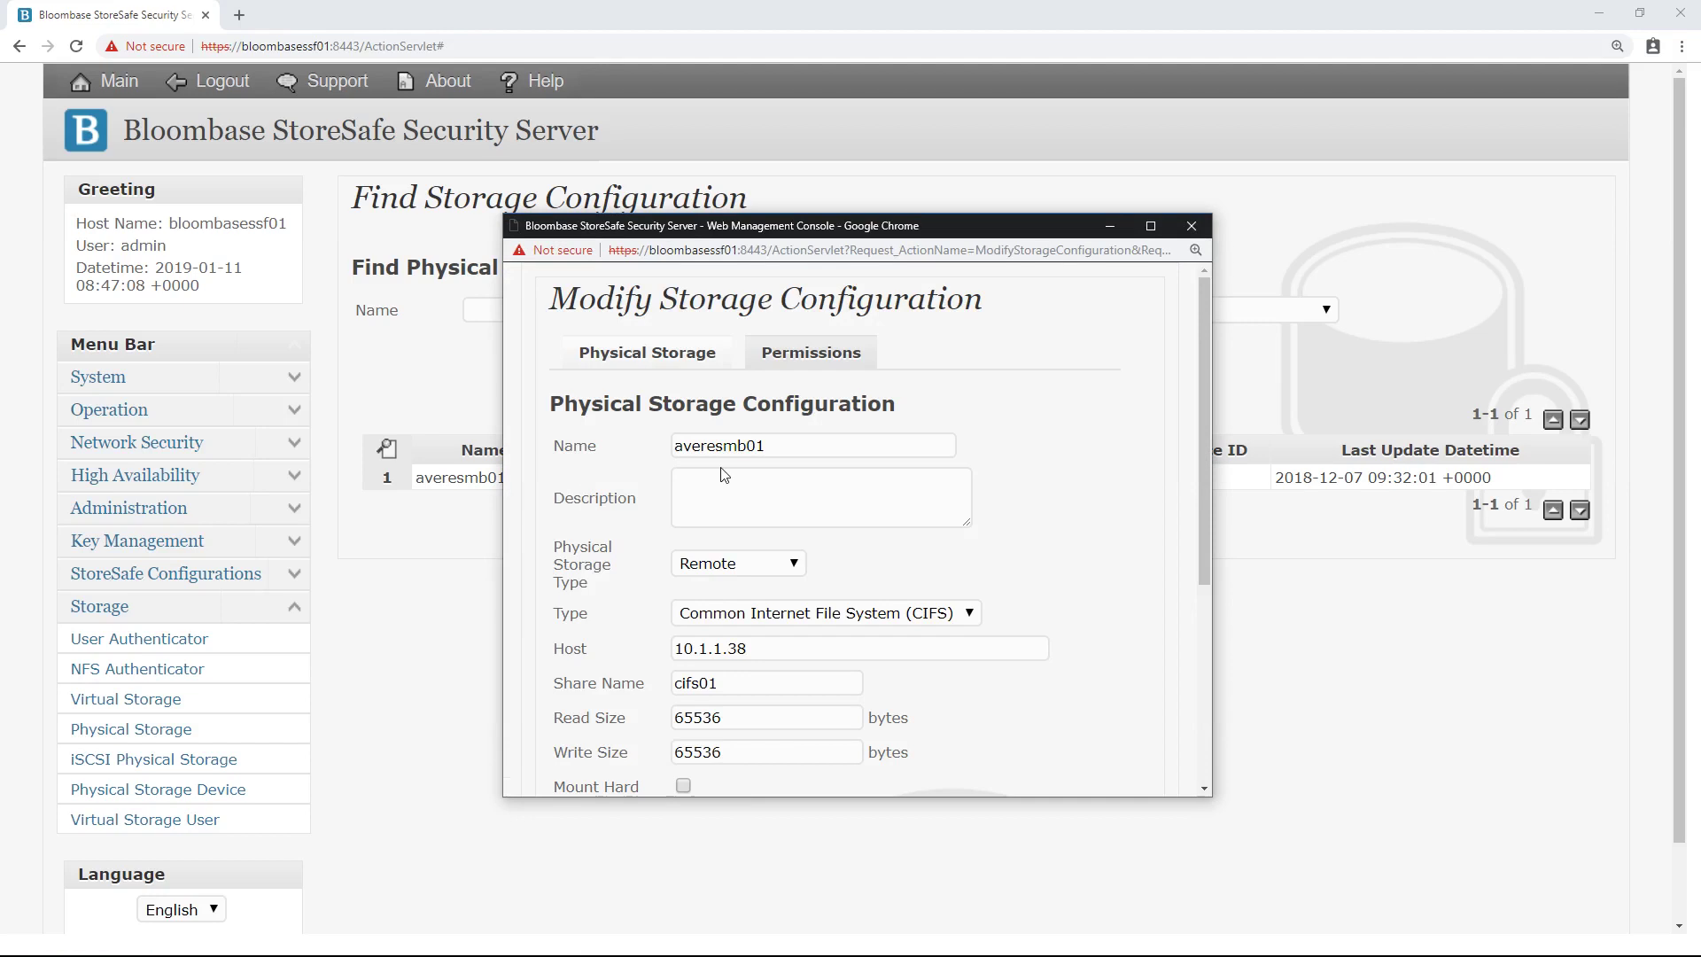
pyautogui.click(759, 567)
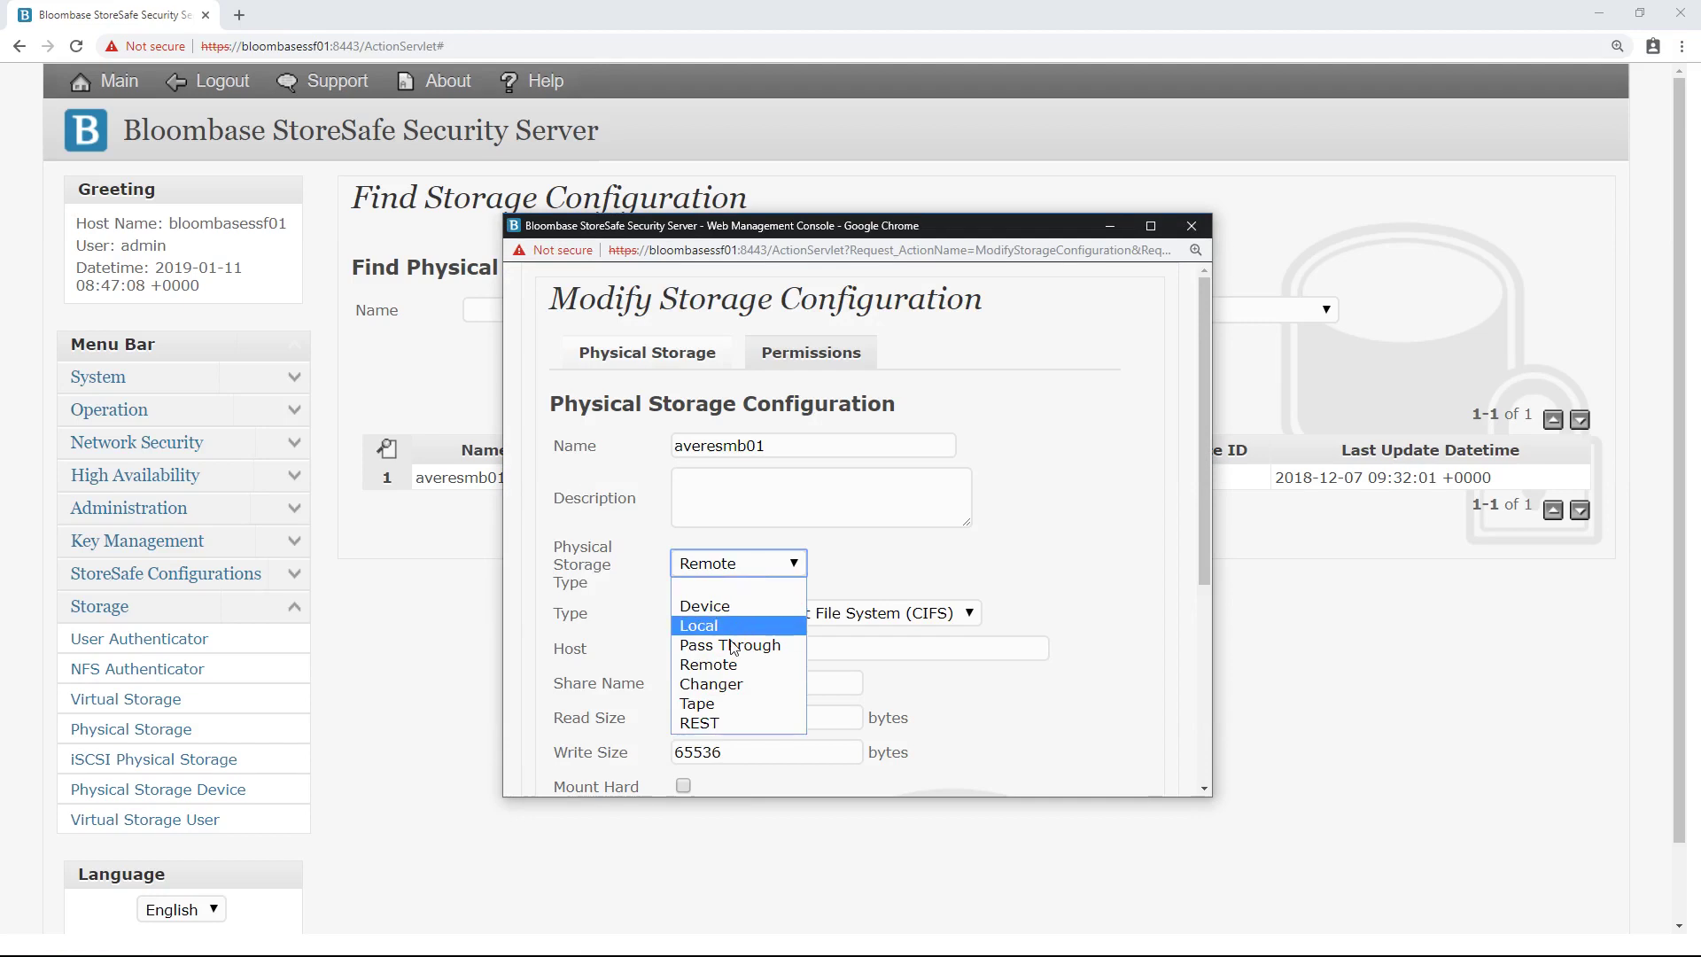
pyautogui.click(733, 665)
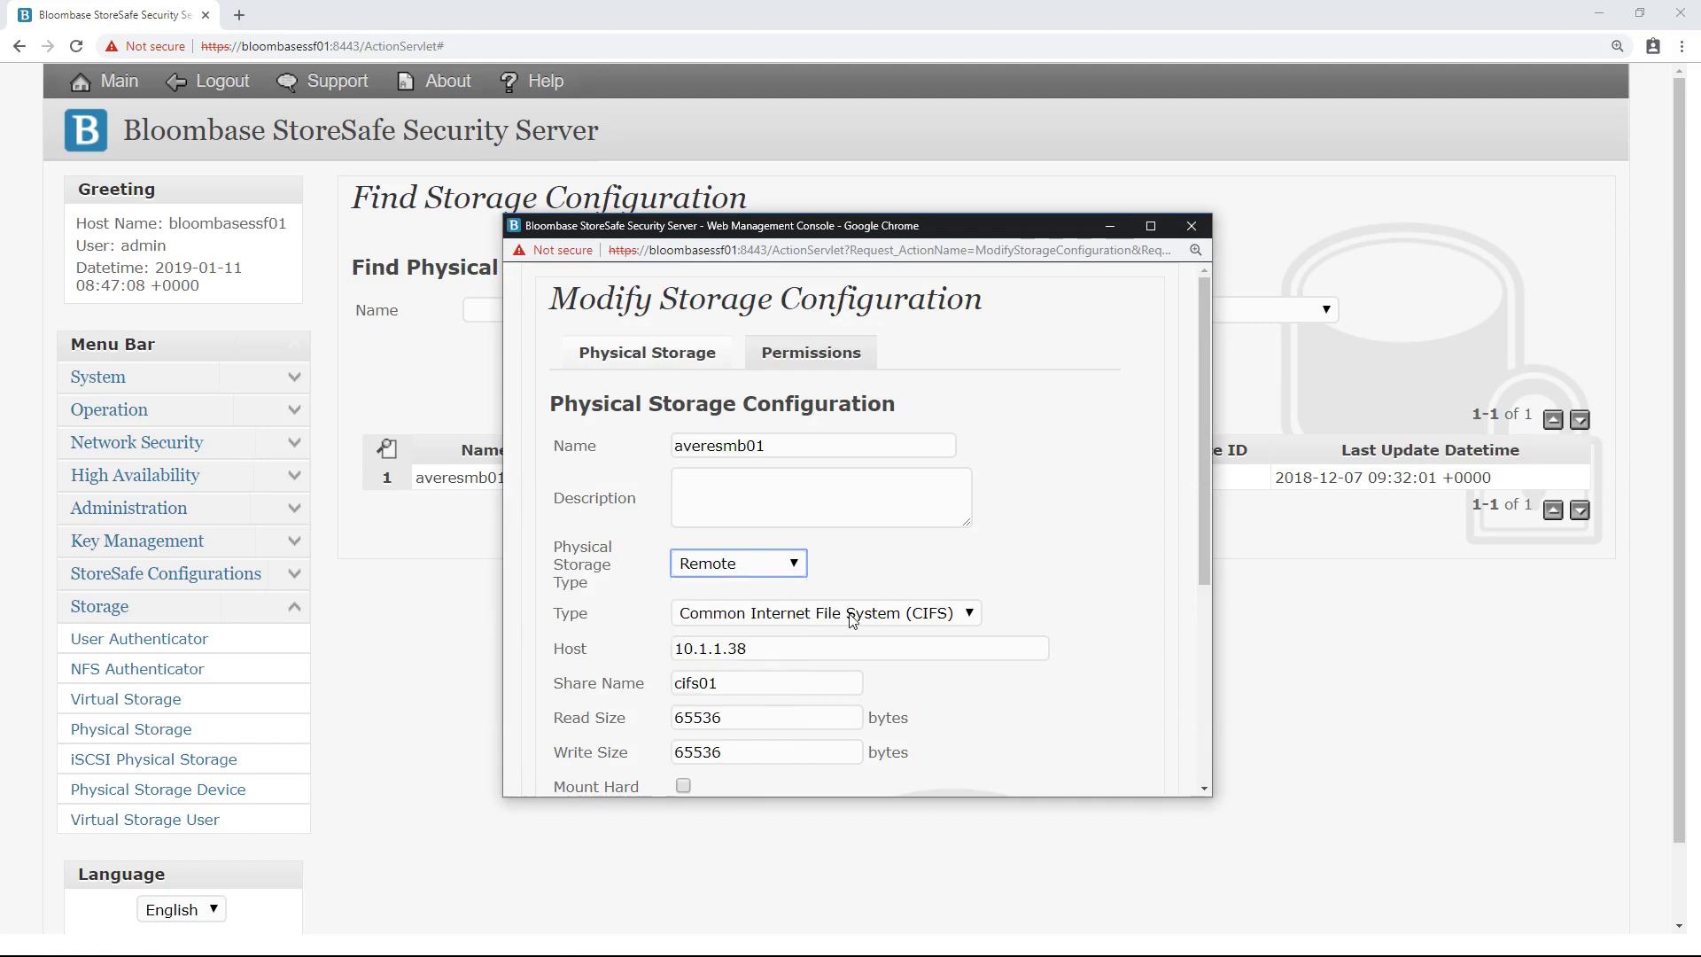
pyautogui.click(852, 616)
pyautogui.click(824, 676)
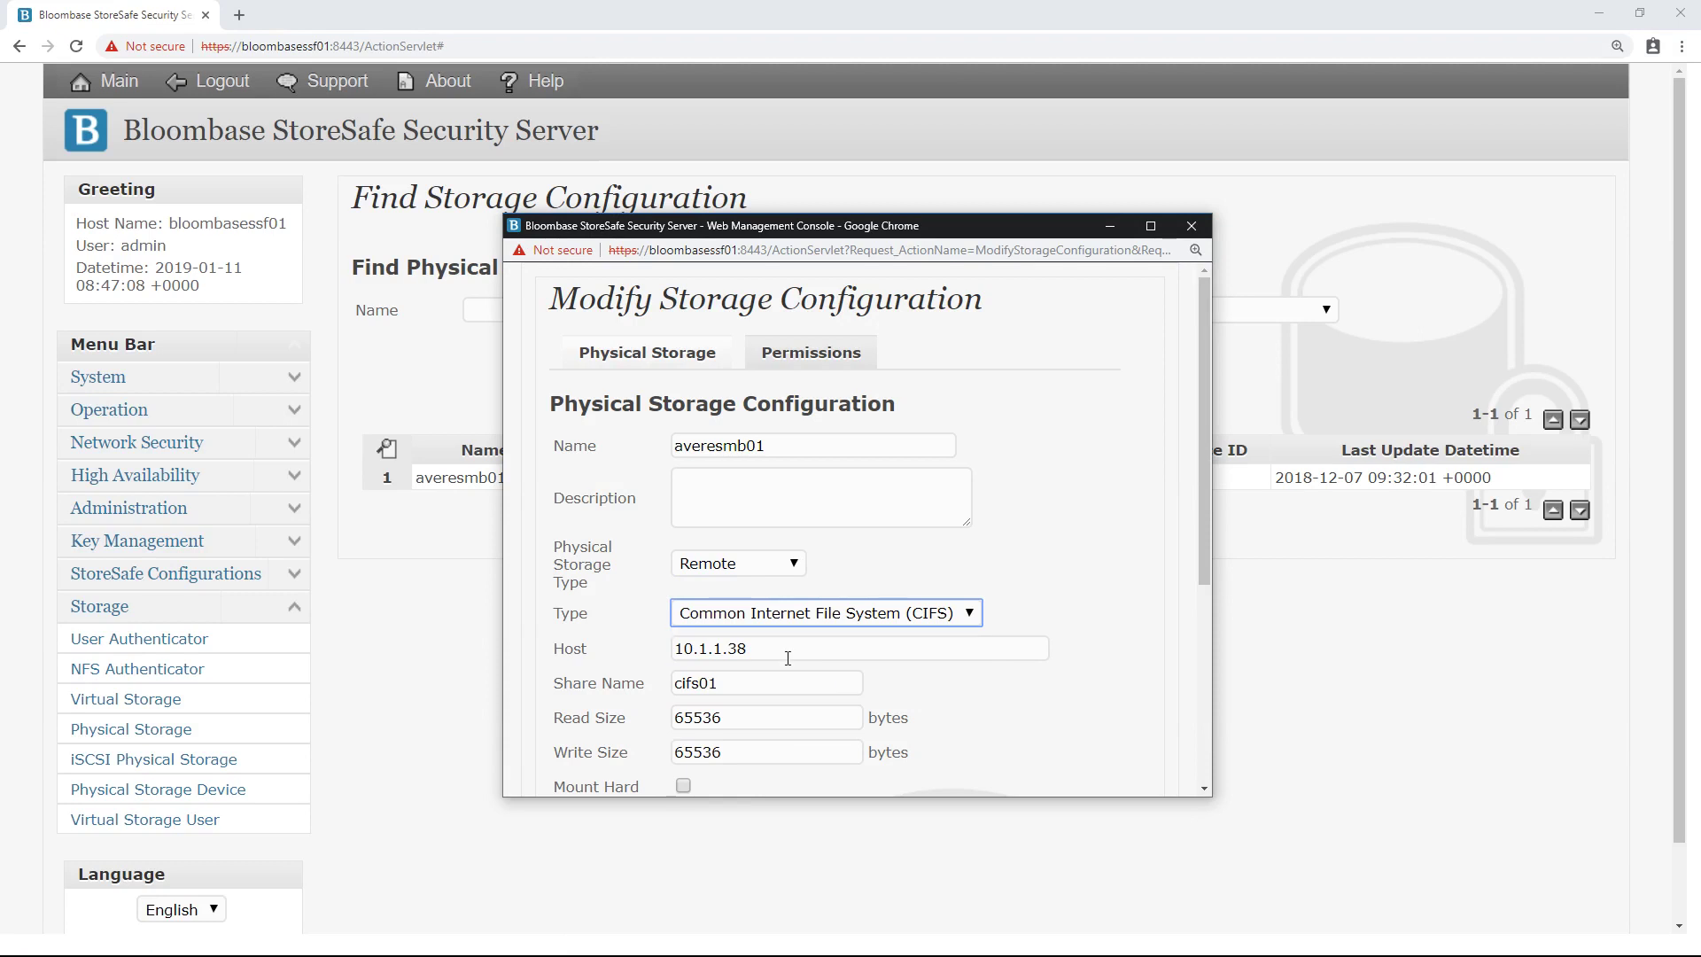
pyautogui.press('Tab')
pyautogui.press('Tab')
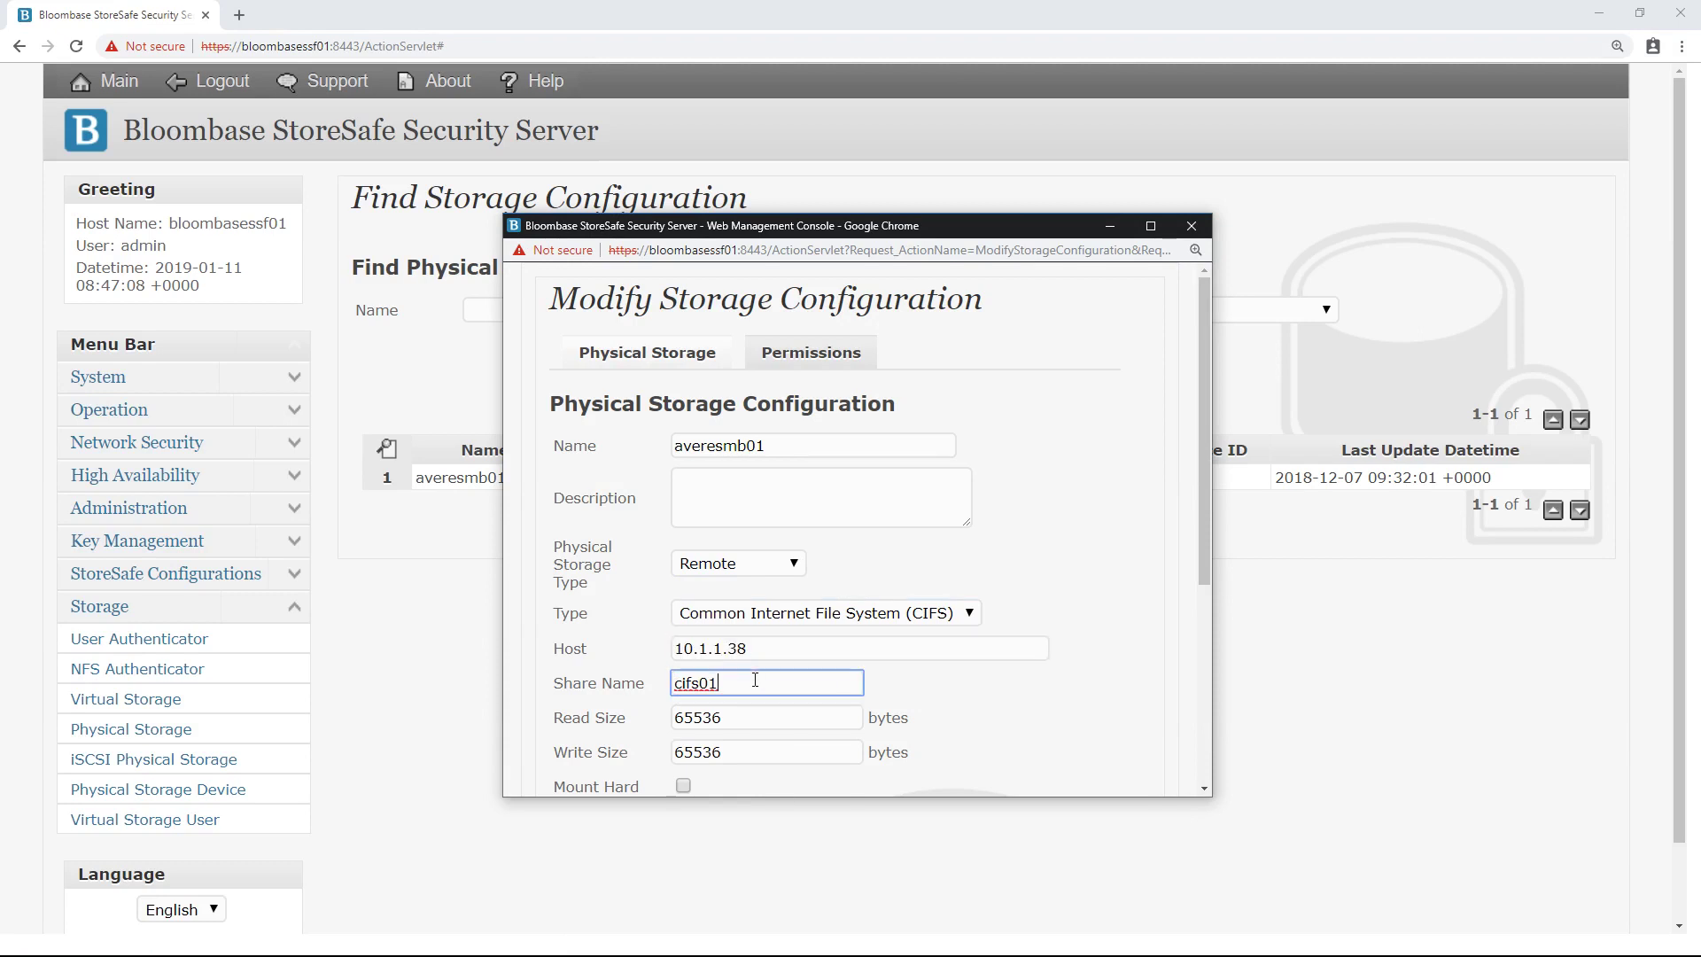
pyautogui.scroll(-4, 627, 658)
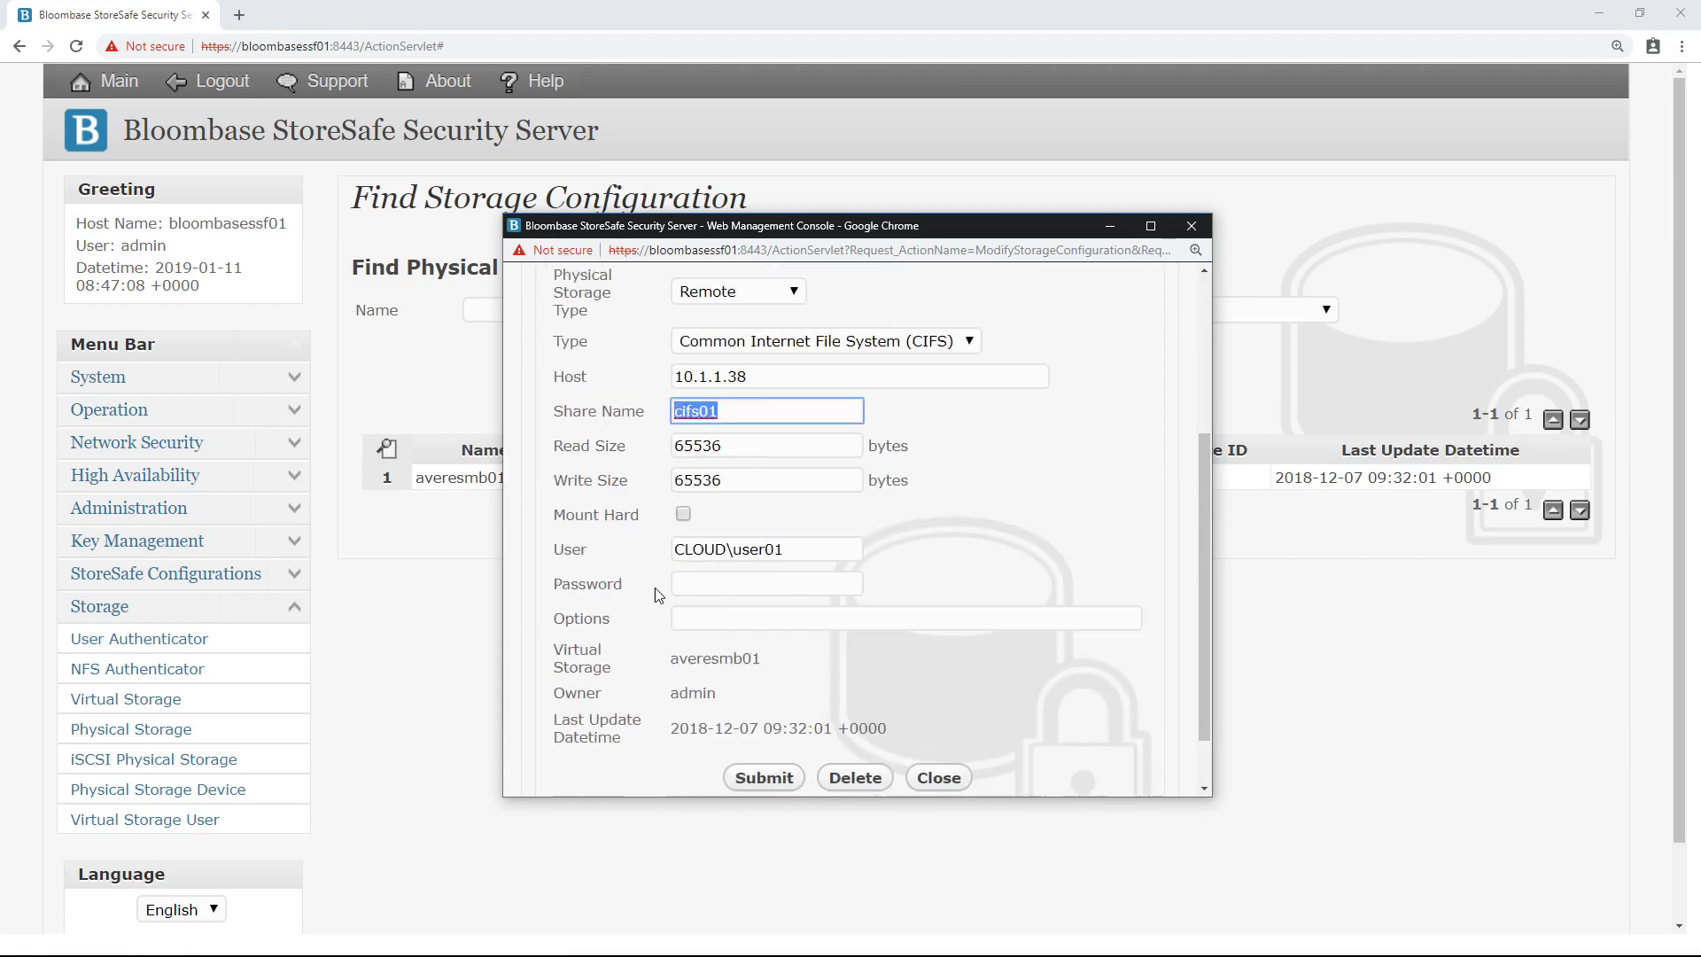
pyautogui.moveTo(783, 479); pyautogui.dragTo(651, 473)
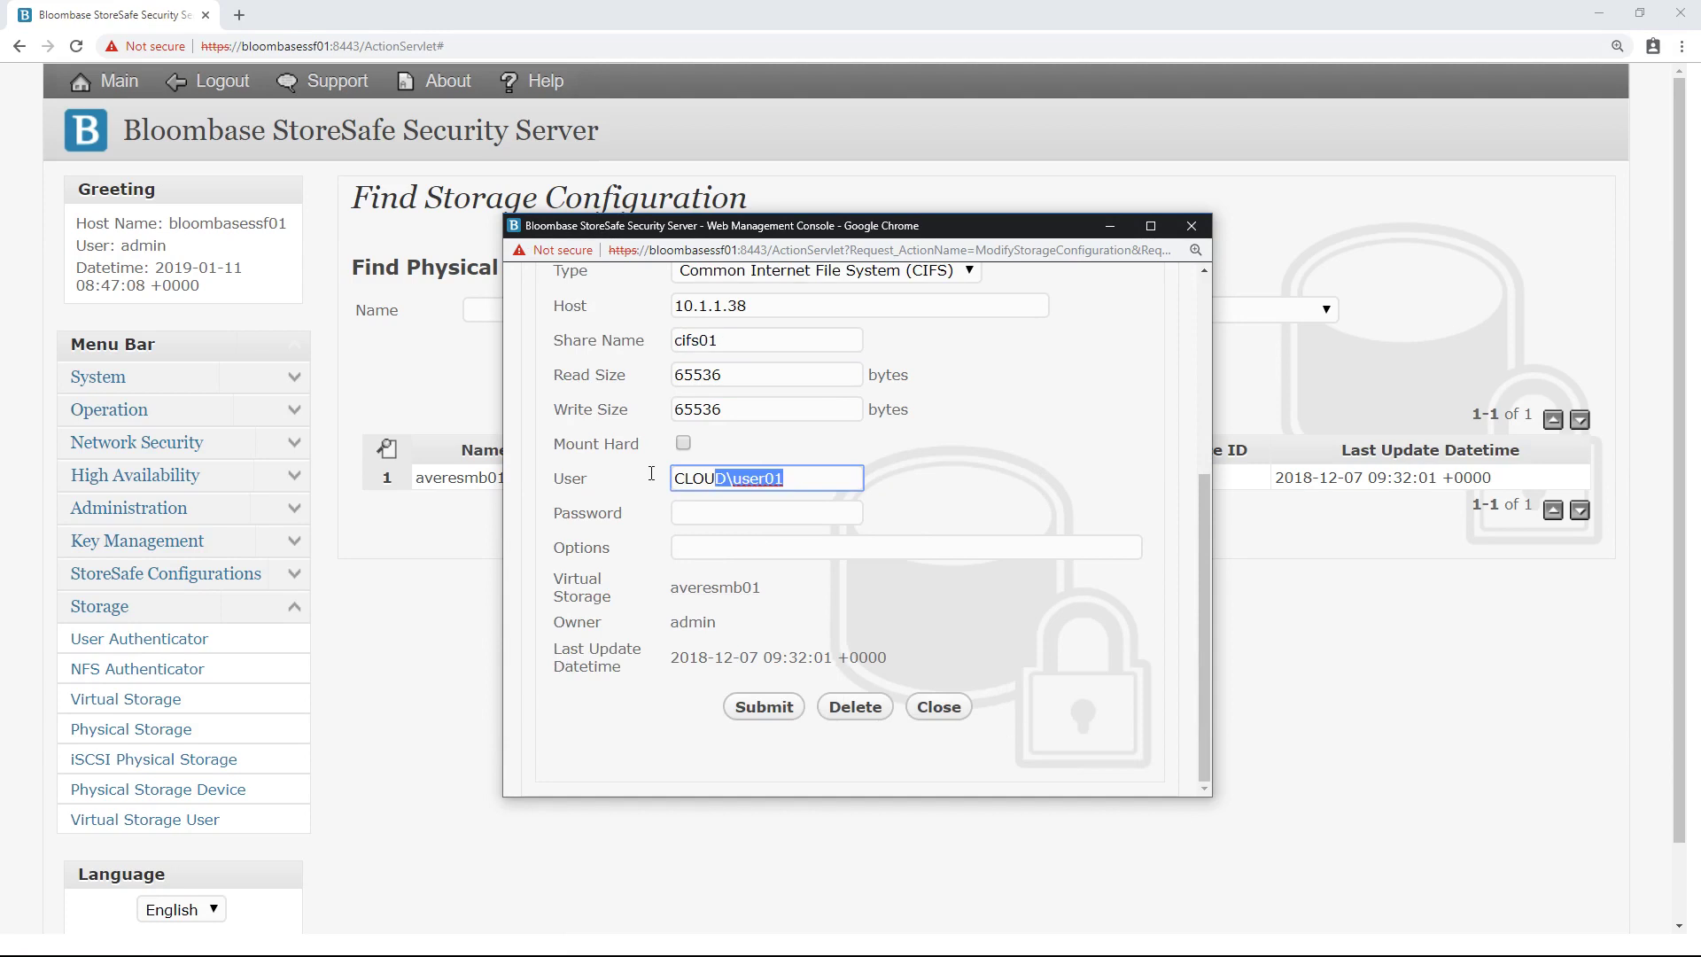
pyautogui.click(720, 511)
pyautogui.write('******')
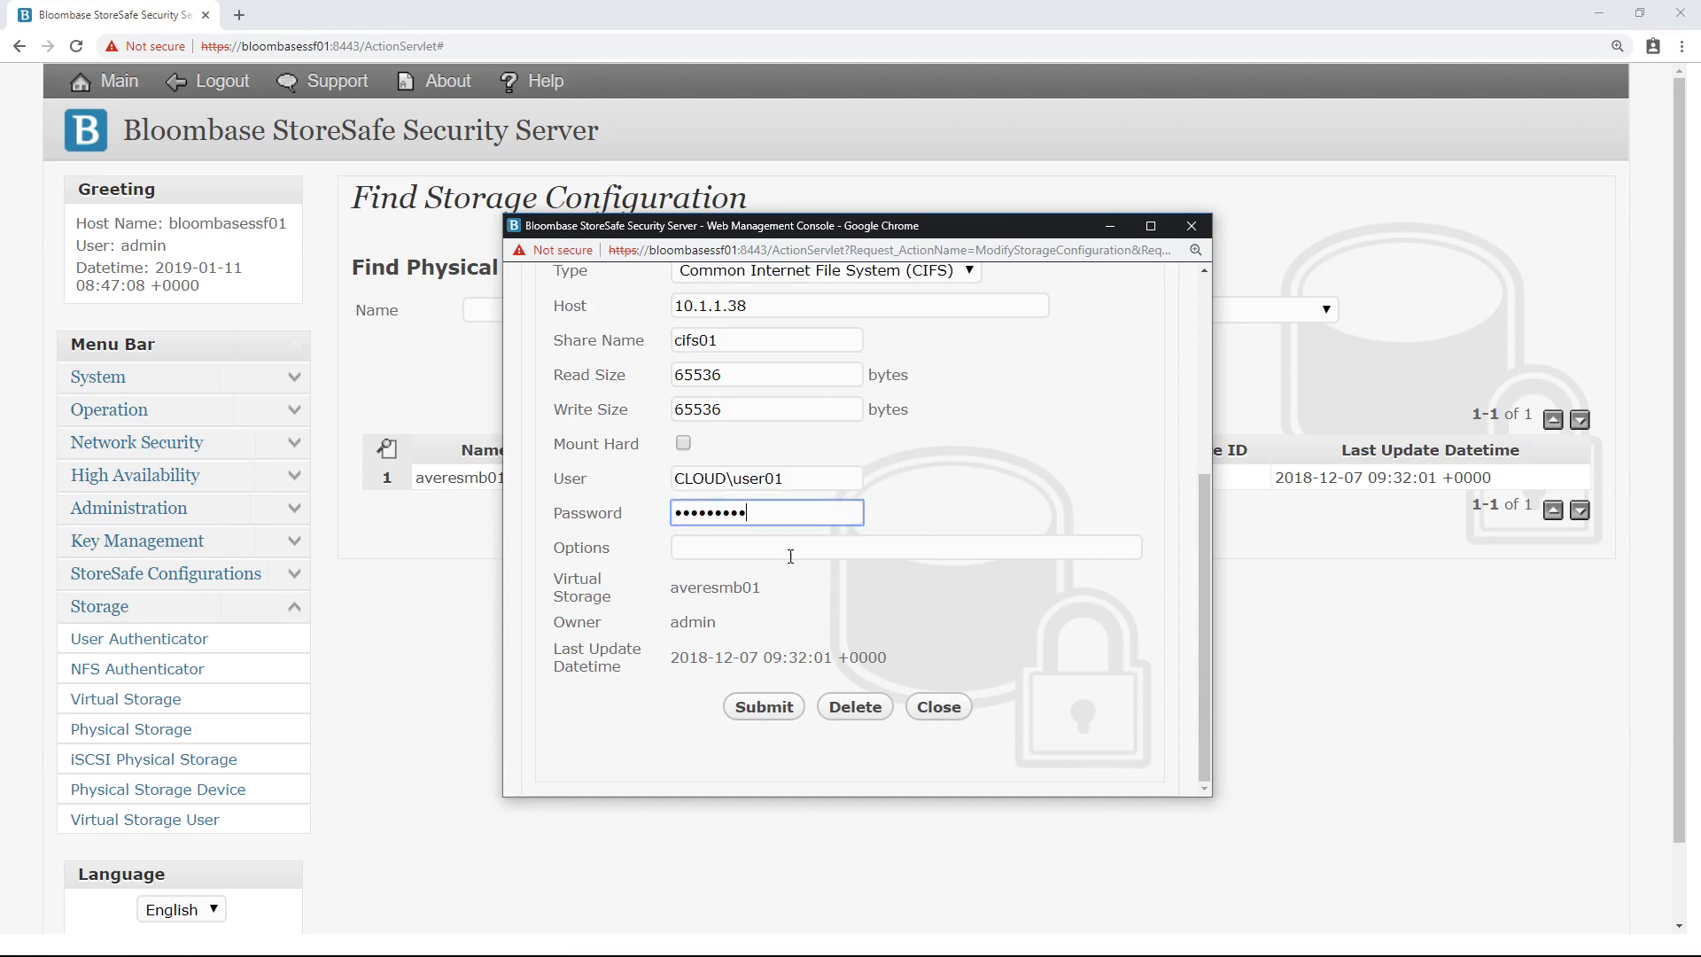
pyautogui.click(920, 710)
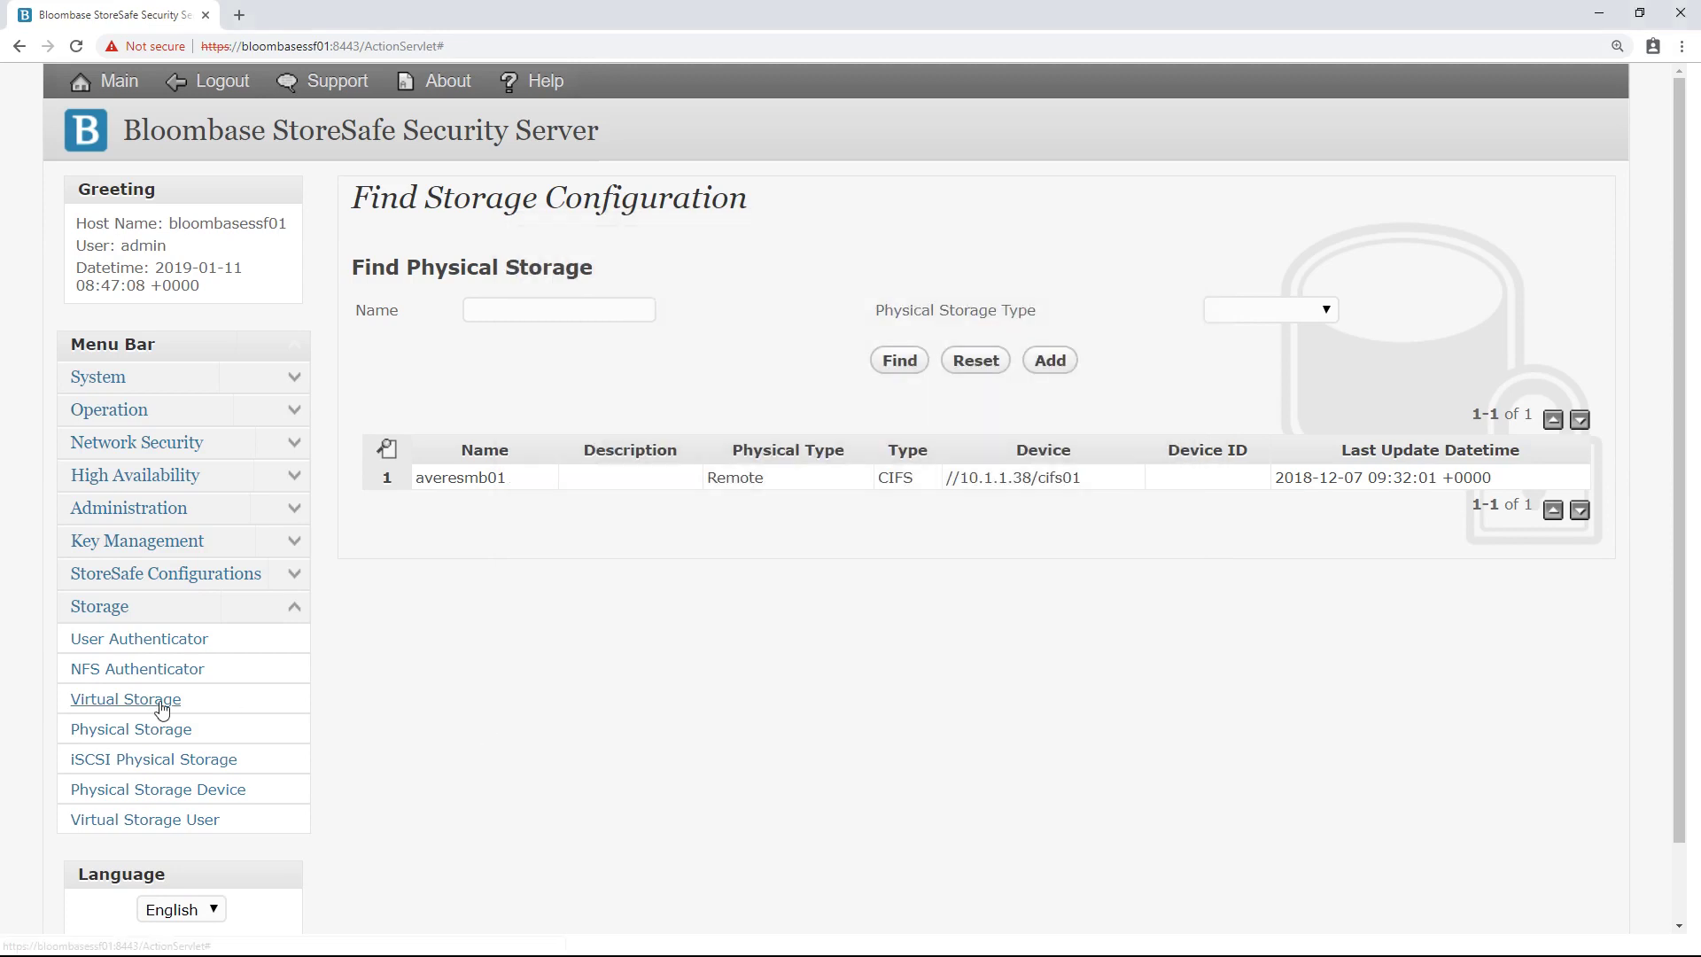
# Step: Find the virtual storages and bring up actions for averesmb01
pyautogui.click(159, 700)
pyautogui.click(899, 389)
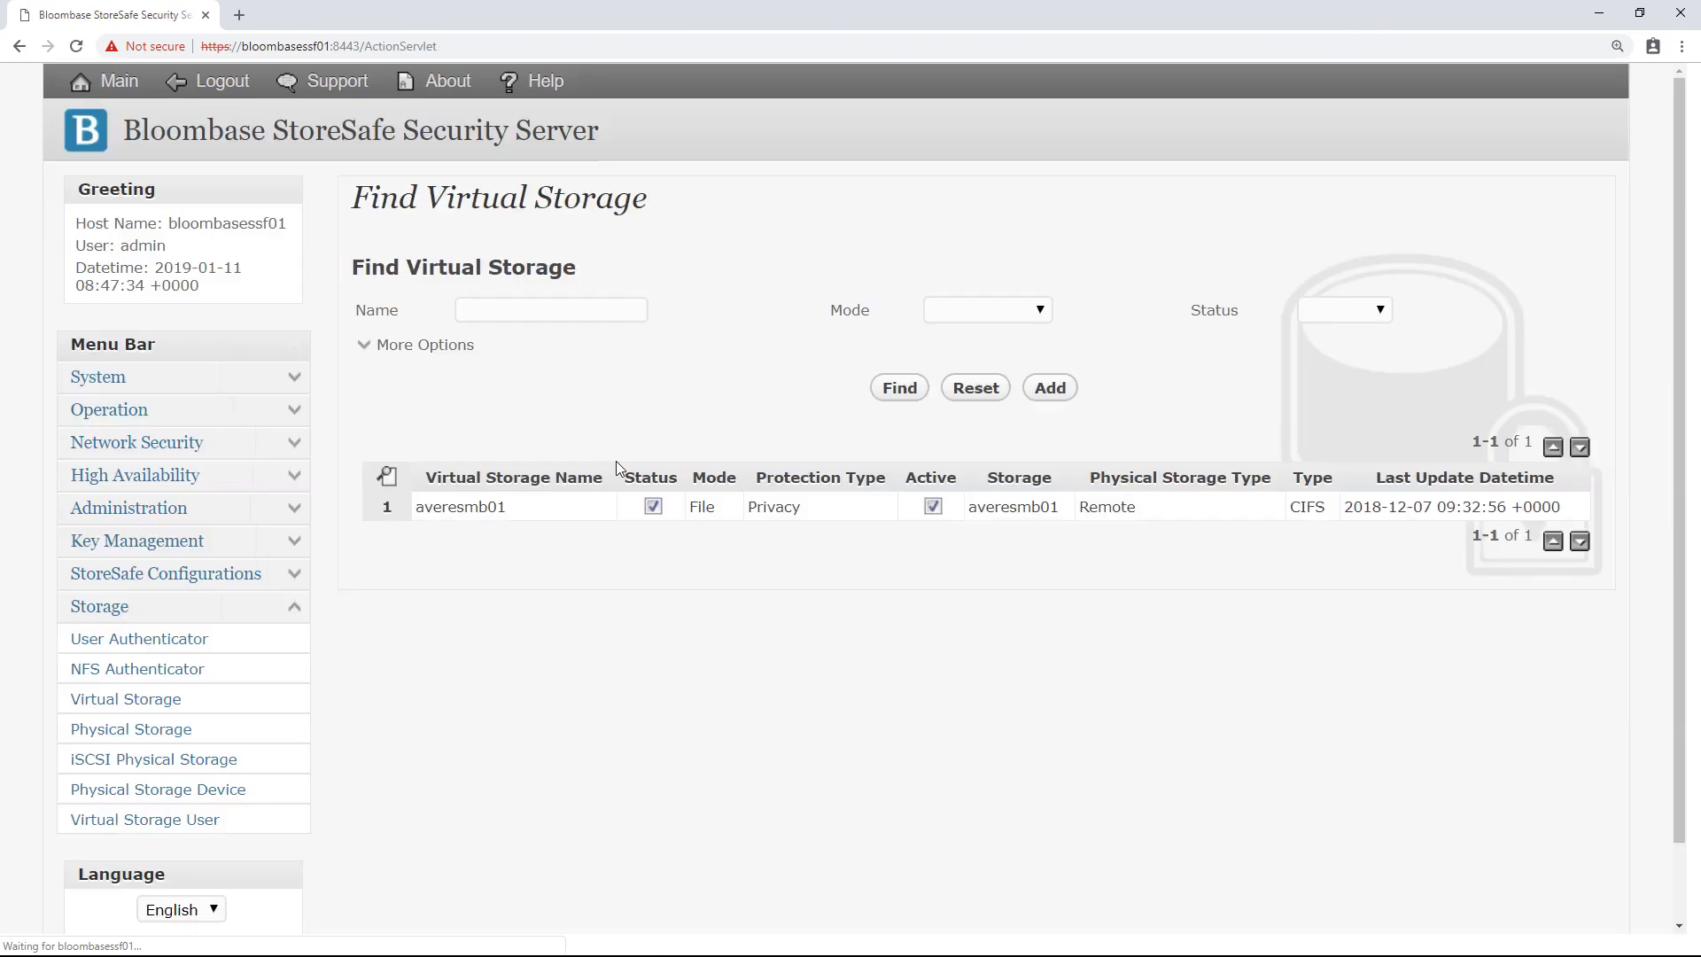
pyautogui.click(490, 512)
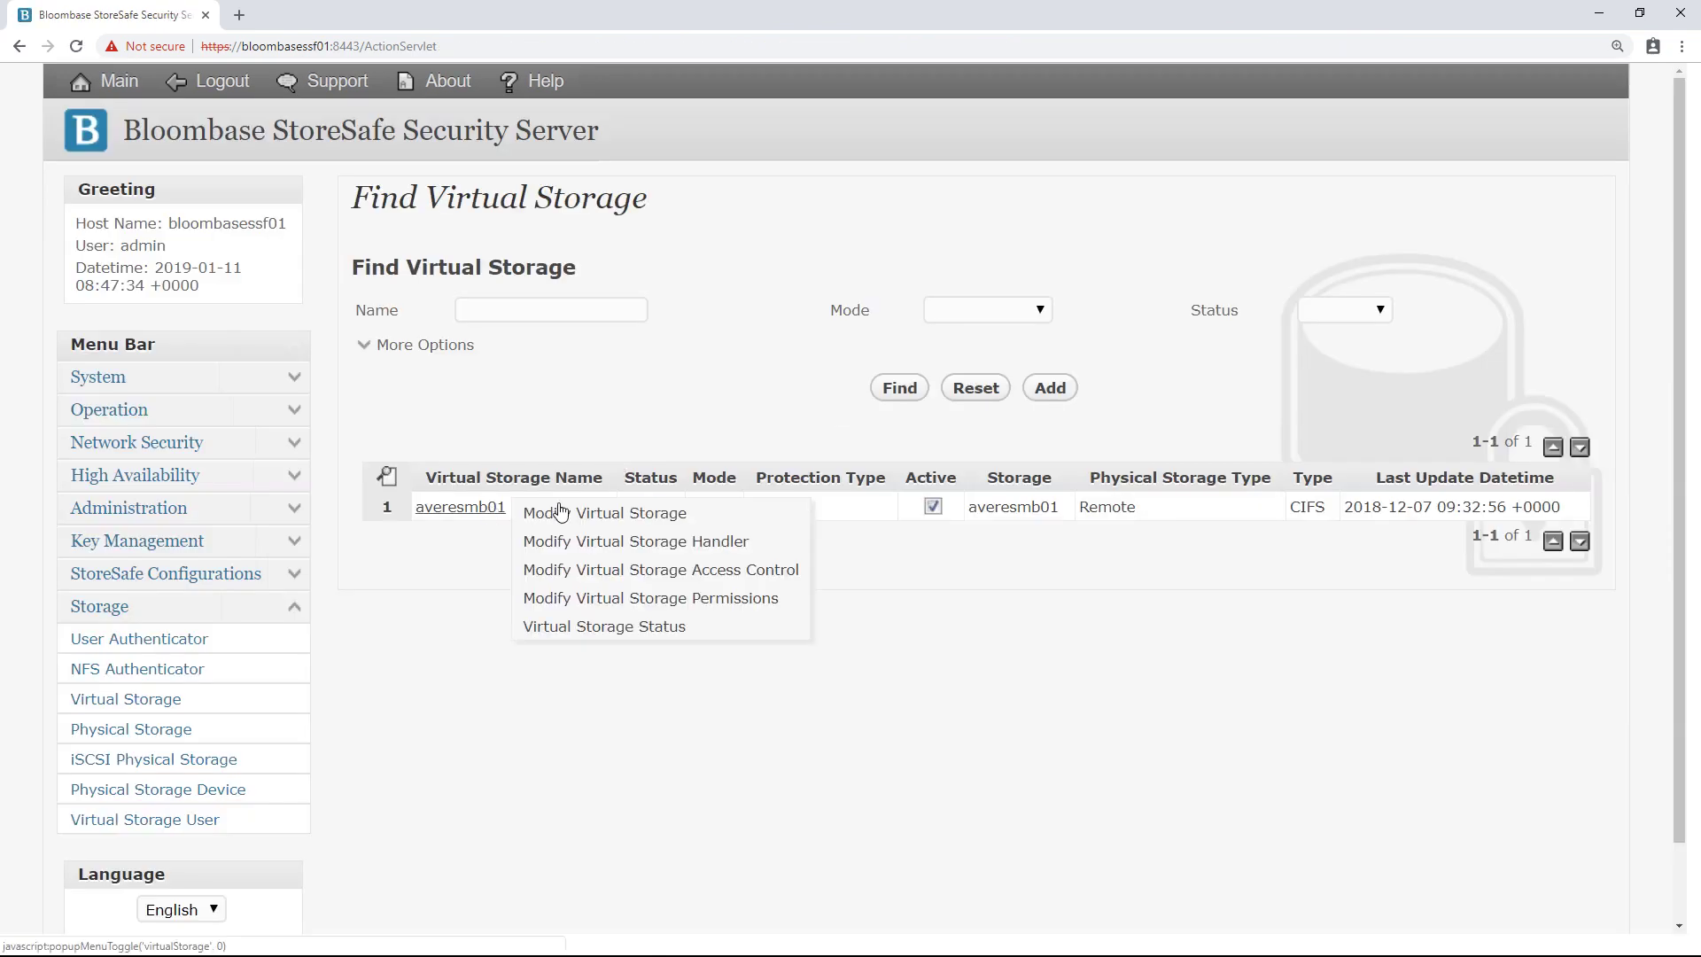
# Step: Open averesmb01's virtual storage settings and check its File mode and SMB protocol
pyautogui.click(603, 514)
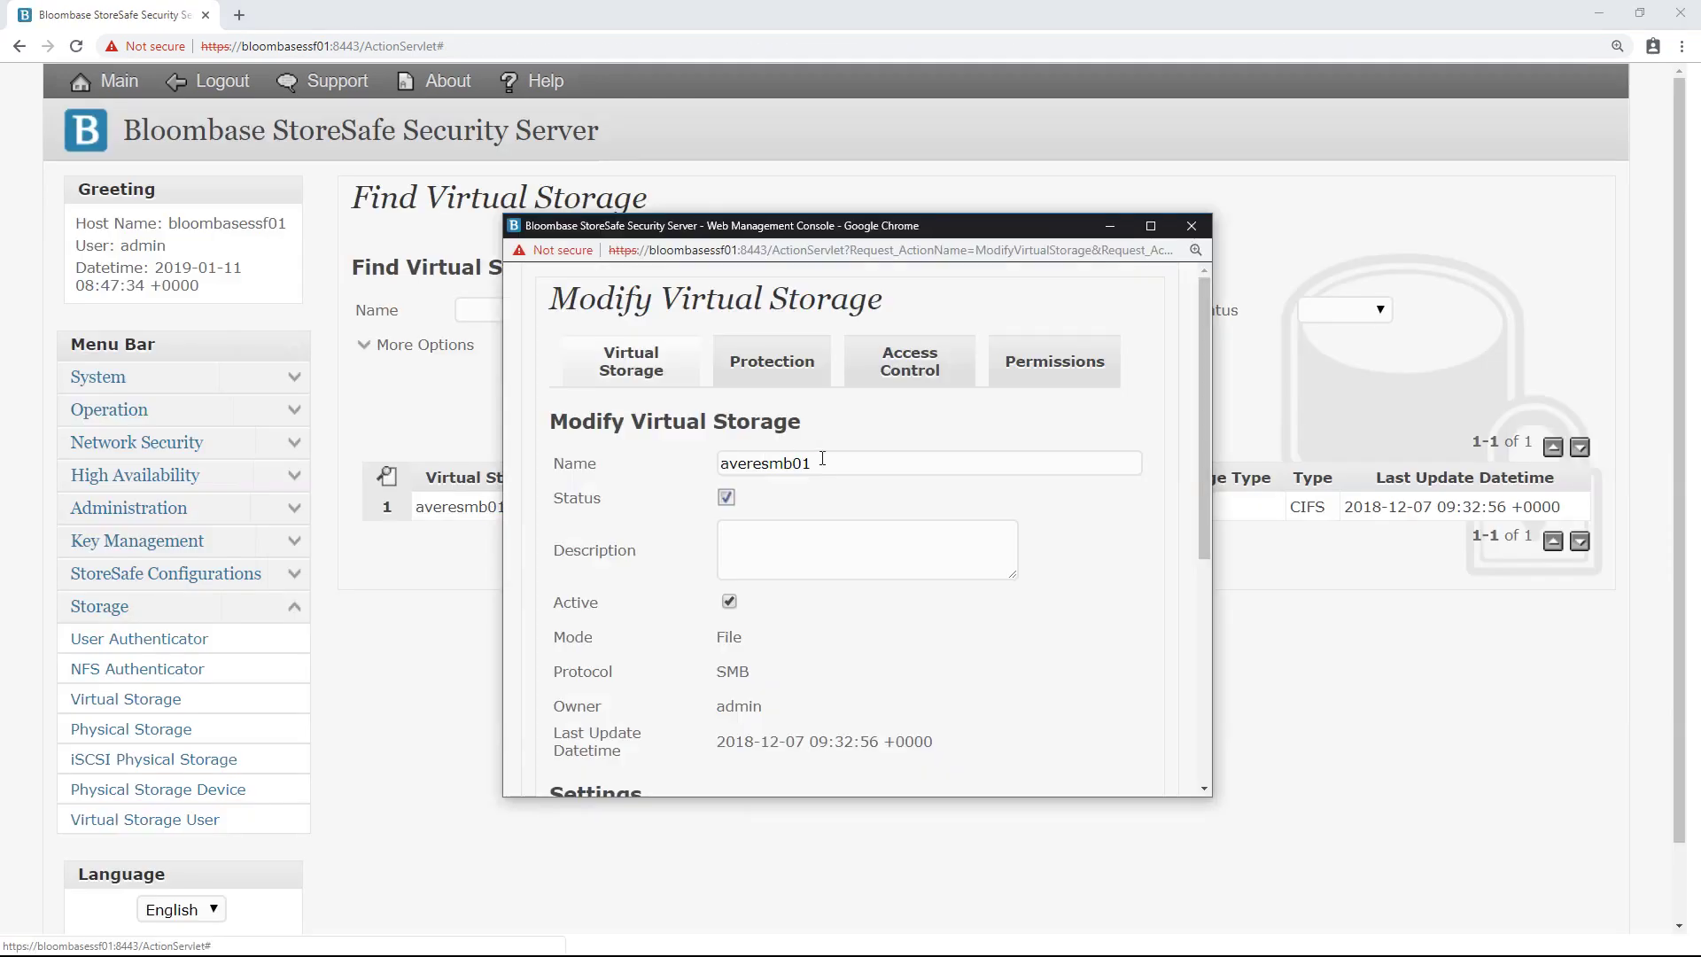
pyautogui.scroll(-2, 823, 458)
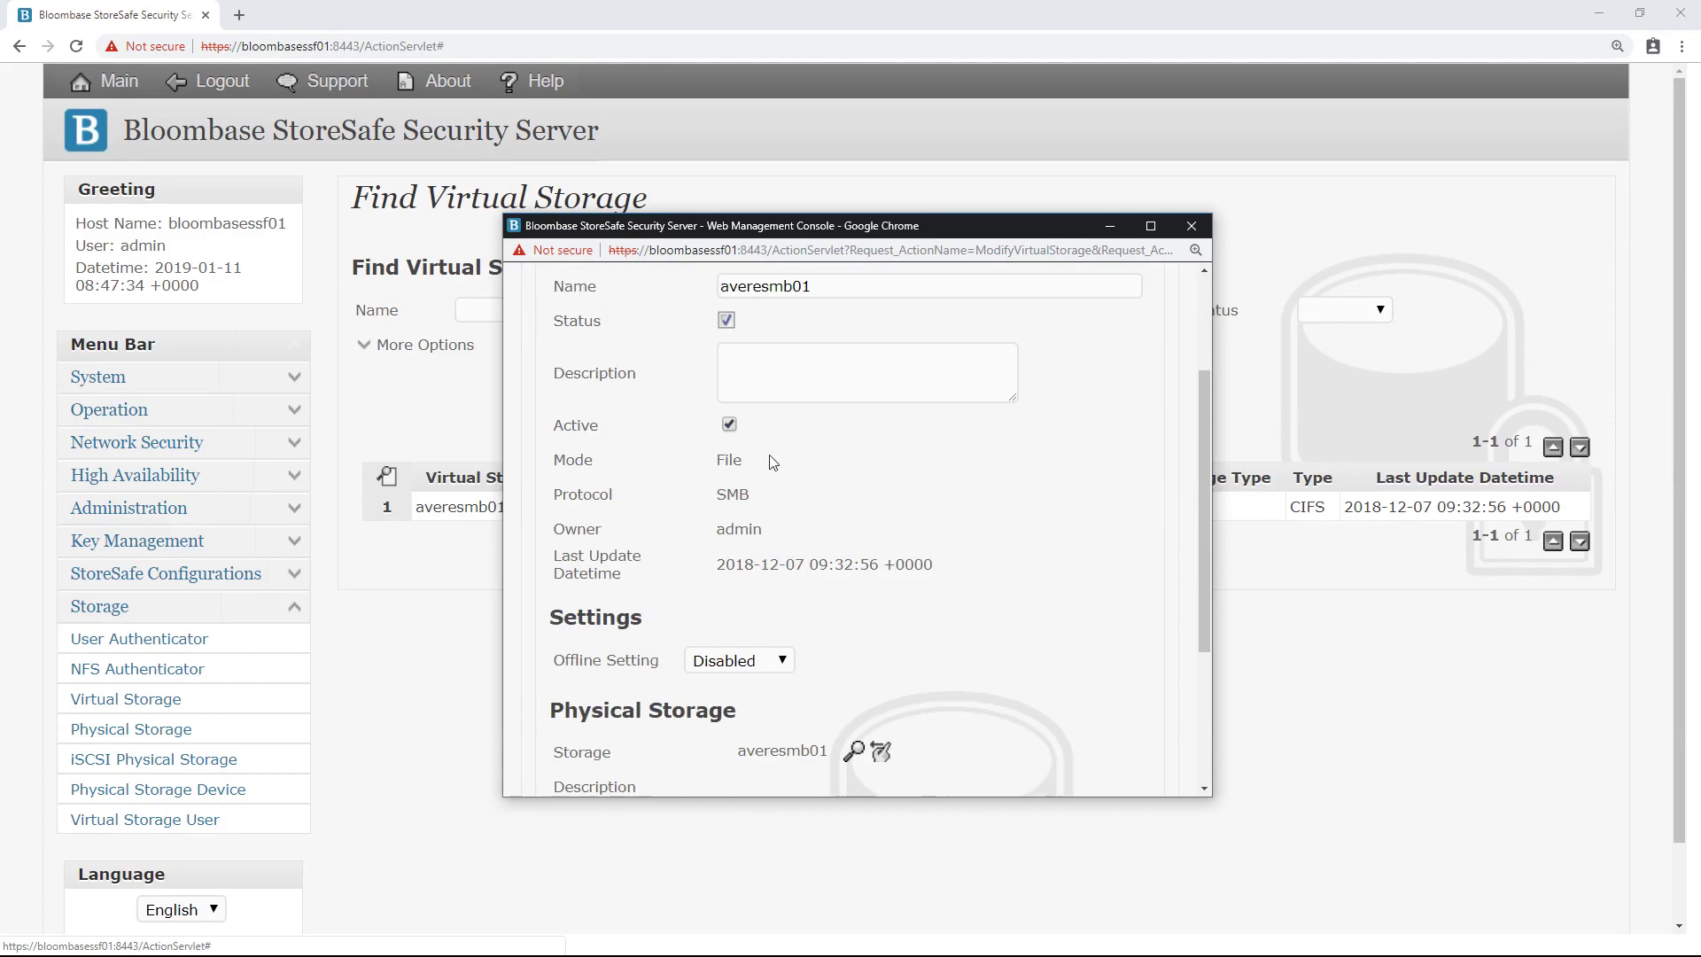
pyautogui.doubleClick(722, 467)
pyautogui.moveTo(753, 495); pyautogui.dragTo(713, 502)
pyautogui.scroll(-2, 689, 504)
# Step: Look up physical storages and pick averesmb01 as the backing storage
pyautogui.click(854, 574)
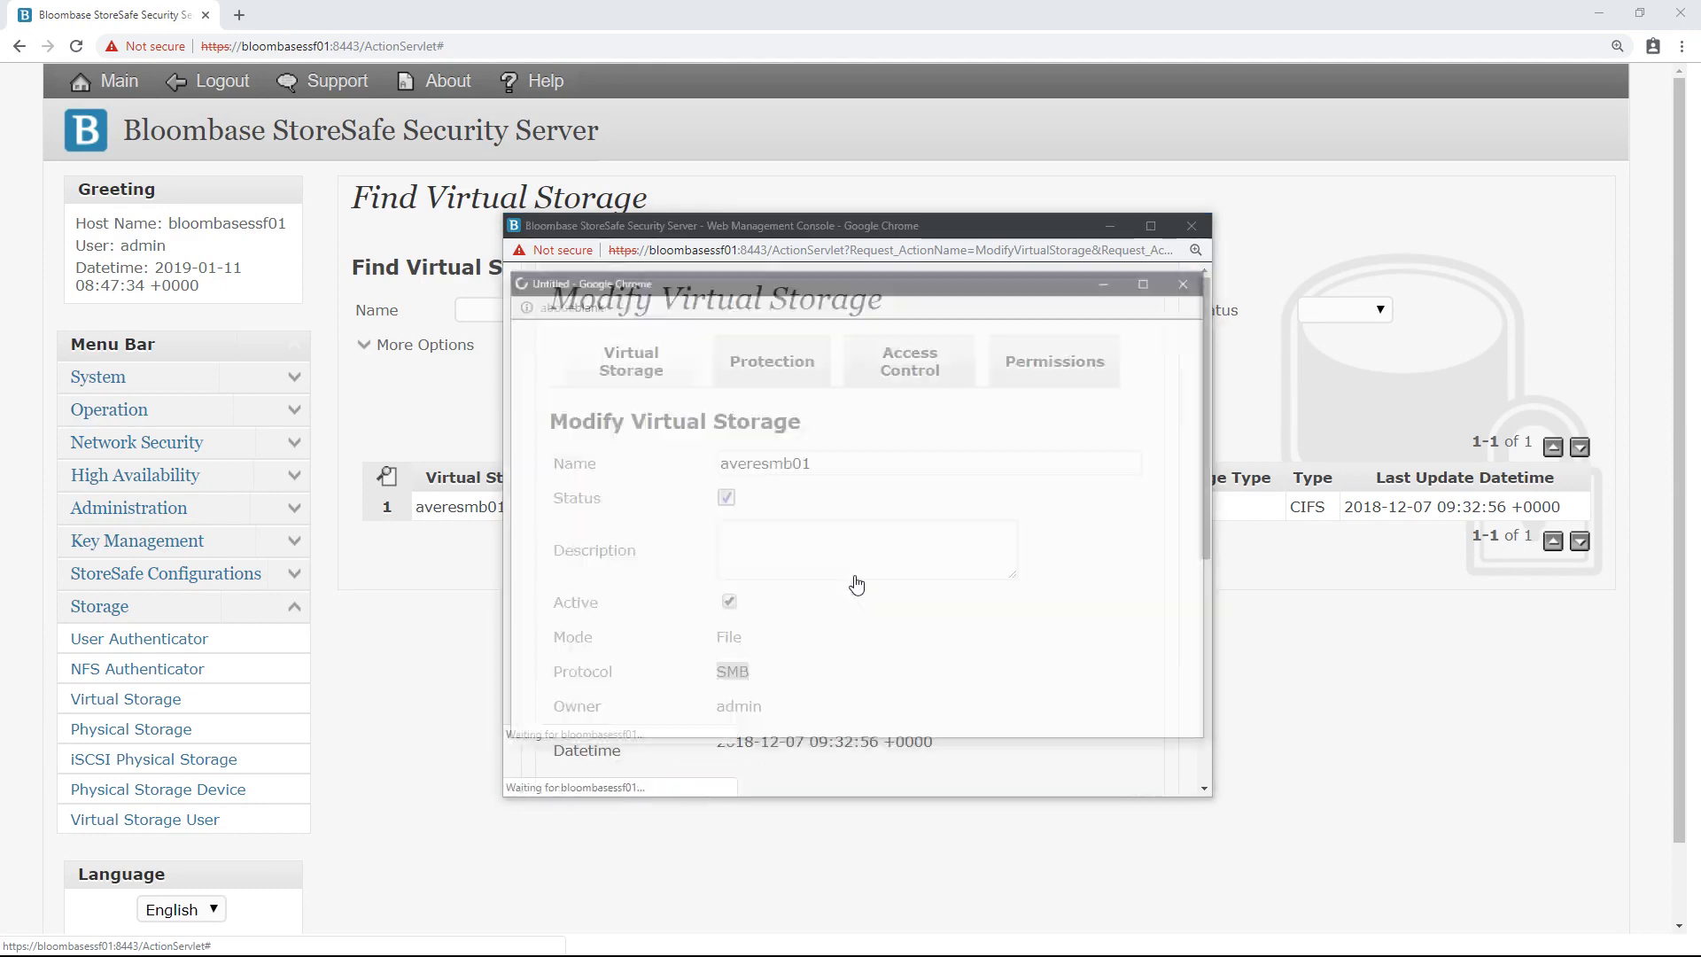
pyautogui.click(728, 516)
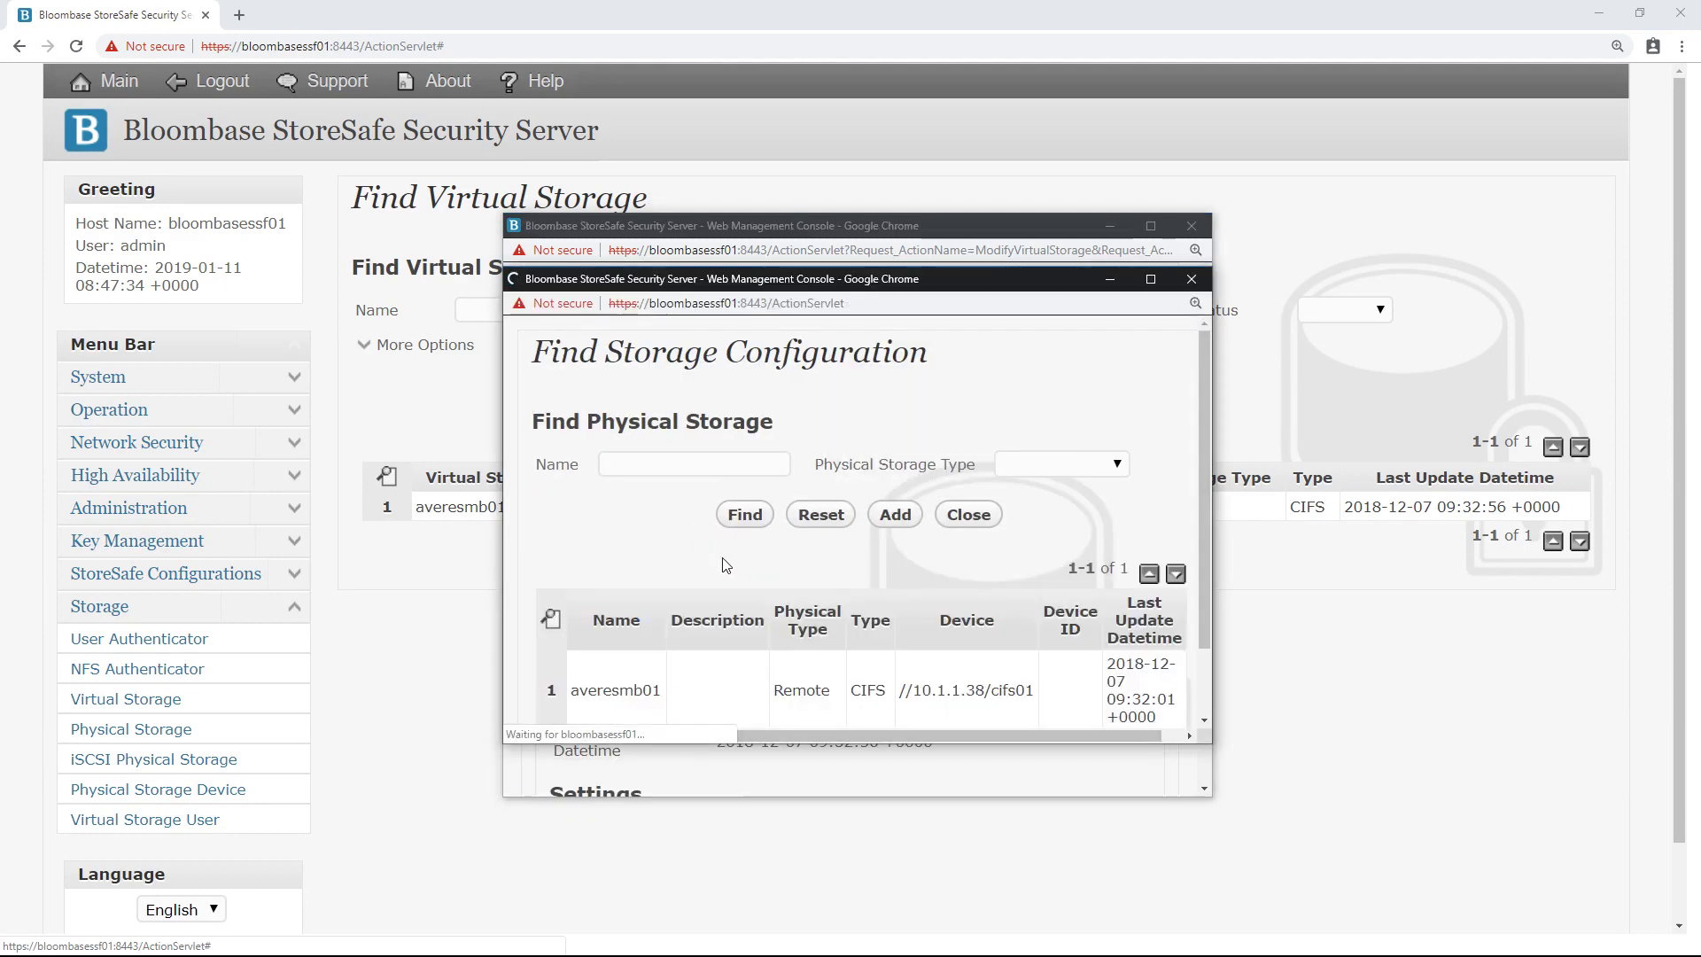
pyautogui.click(623, 700)
pyautogui.scroll(-5, 715, 657)
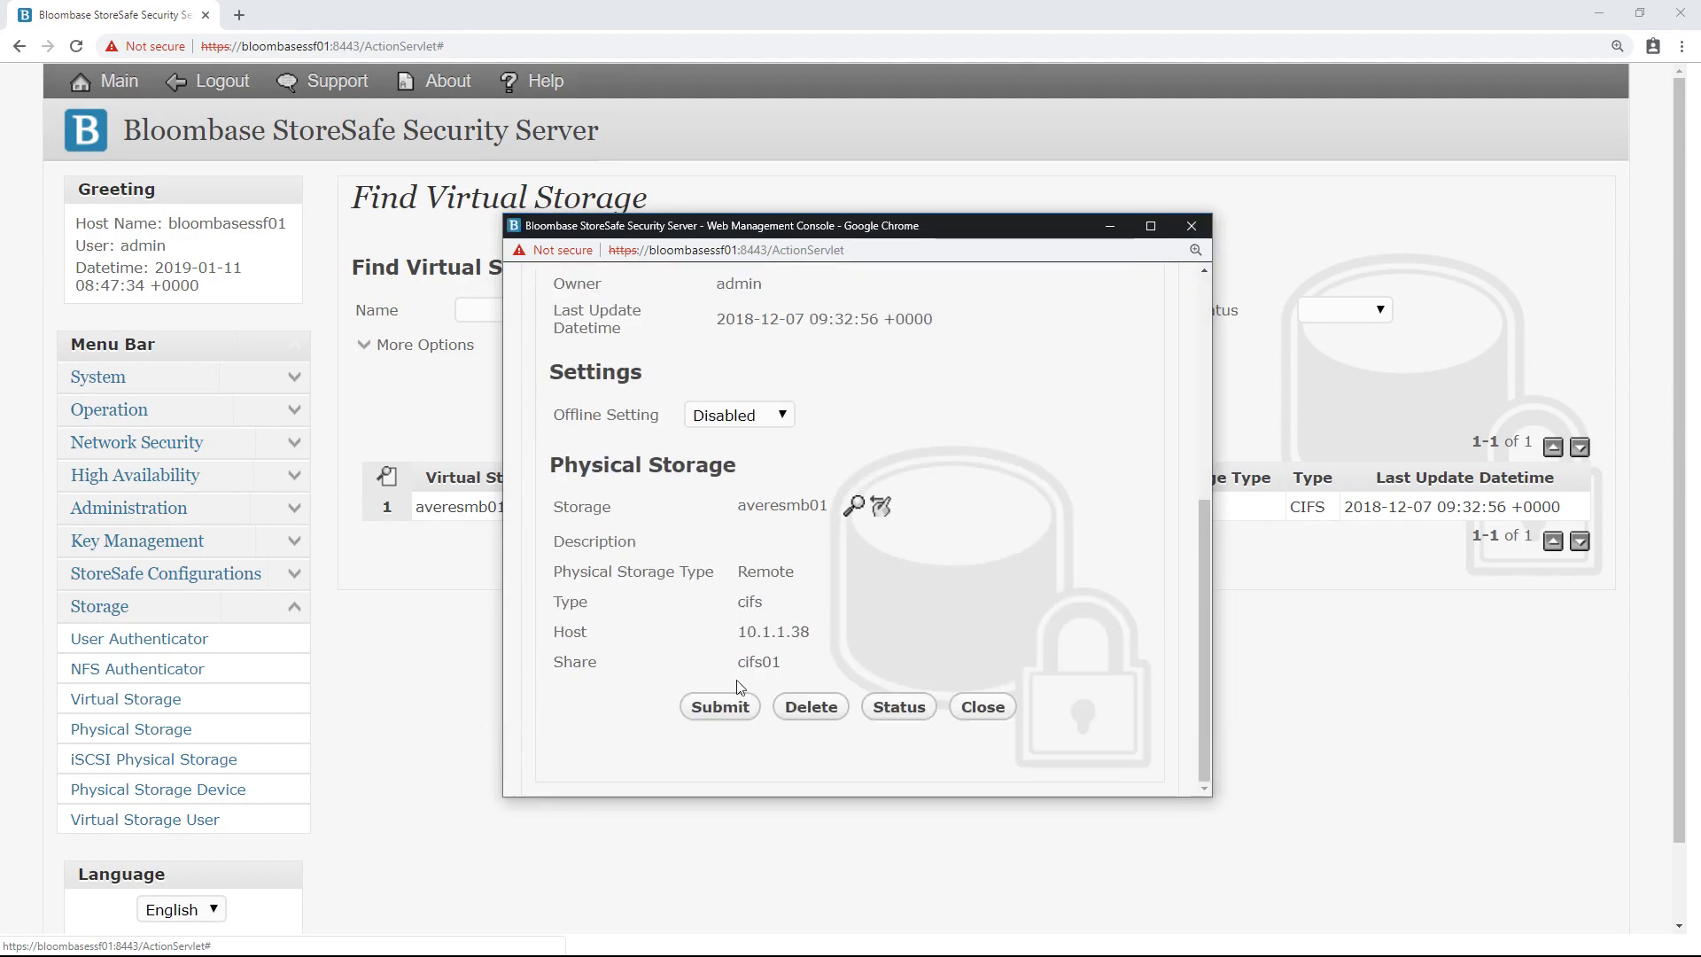
pyautogui.scroll(5, 769, 683)
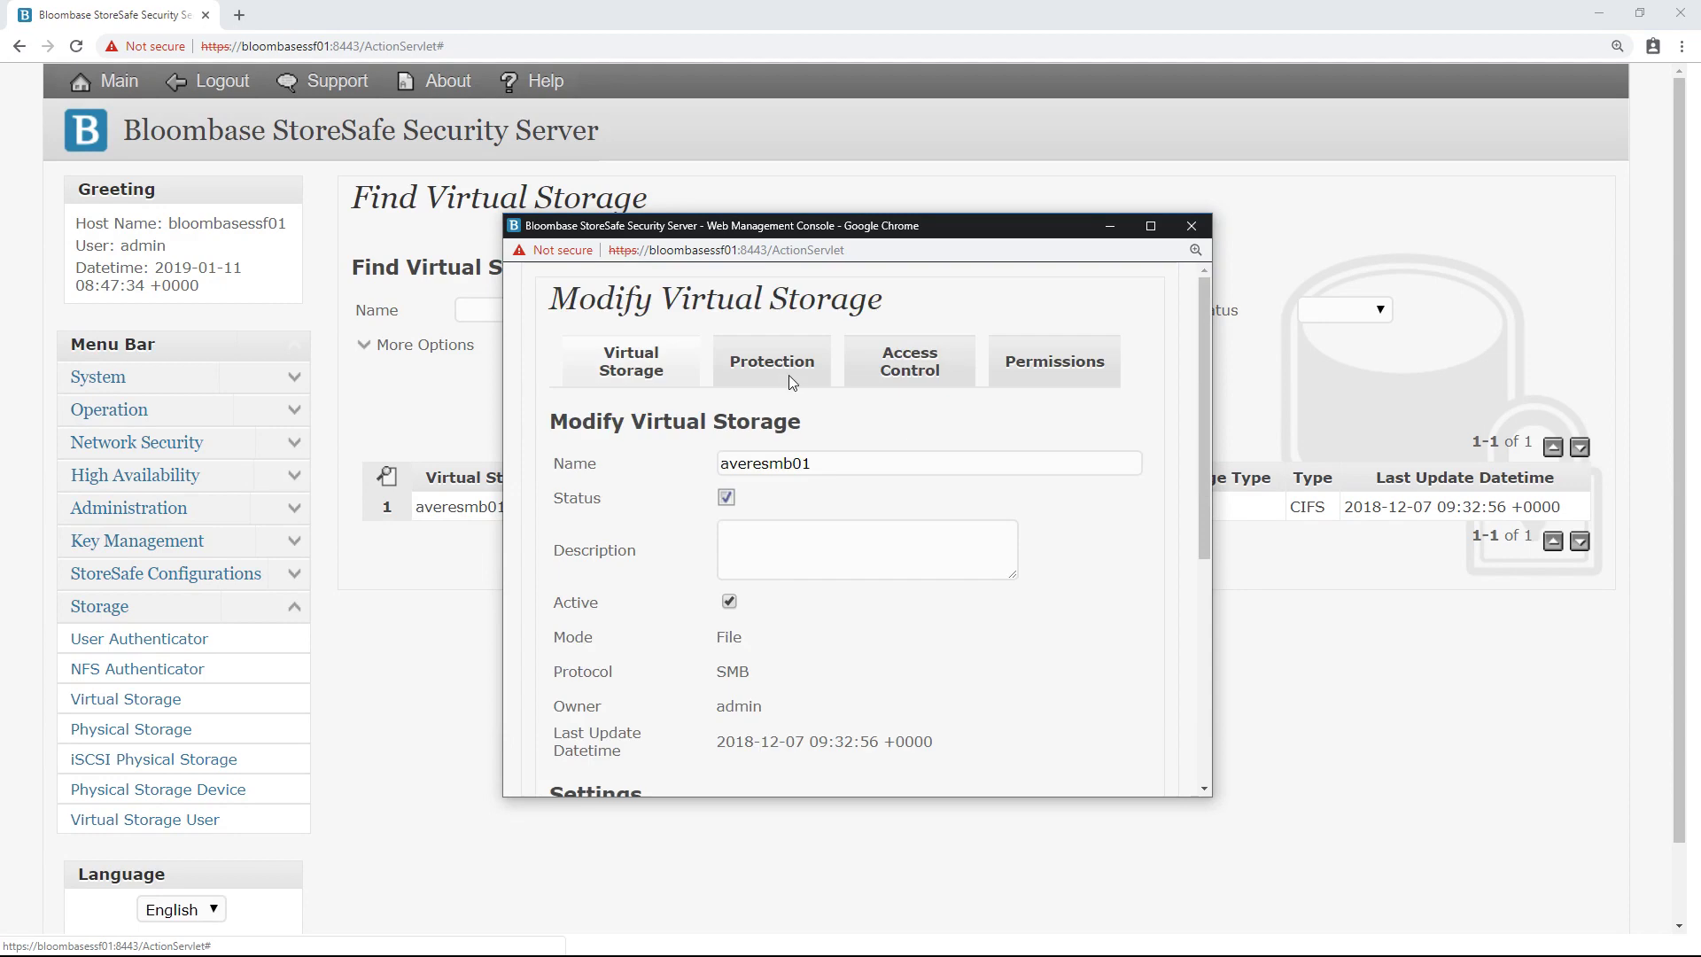
# Step: Keep averesmb01's protection as Privacy with the AES cipher, checking the bit length options
pyautogui.click(786, 375)
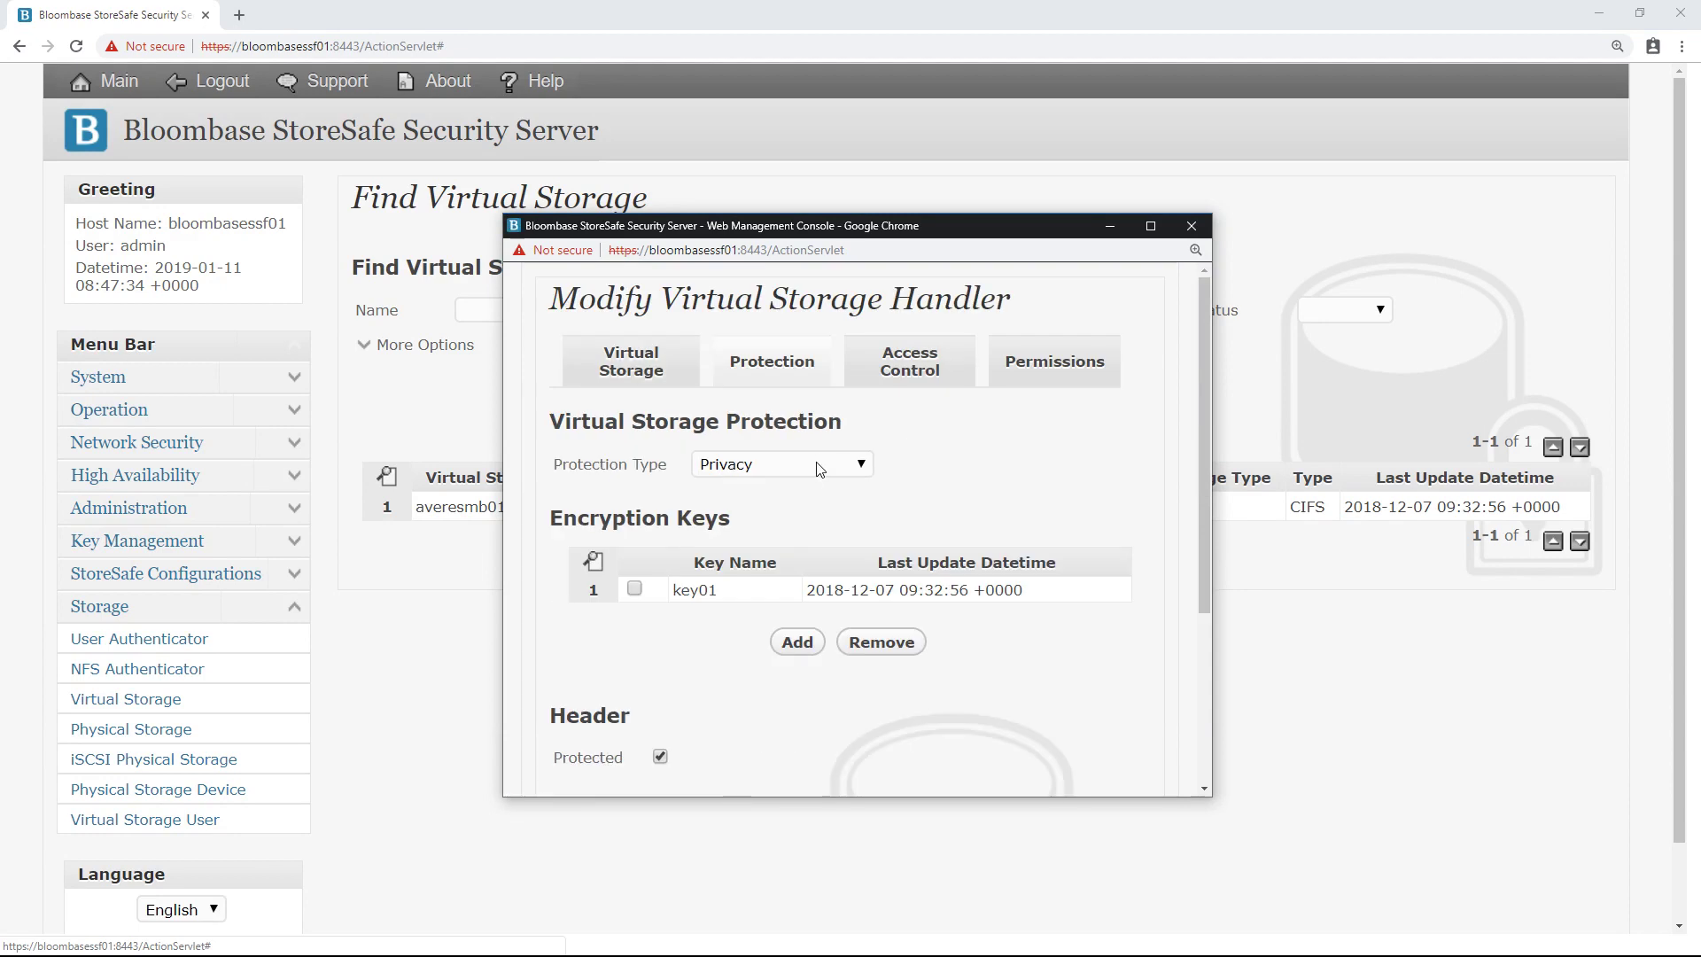
pyautogui.click(811, 468)
pyautogui.click(792, 526)
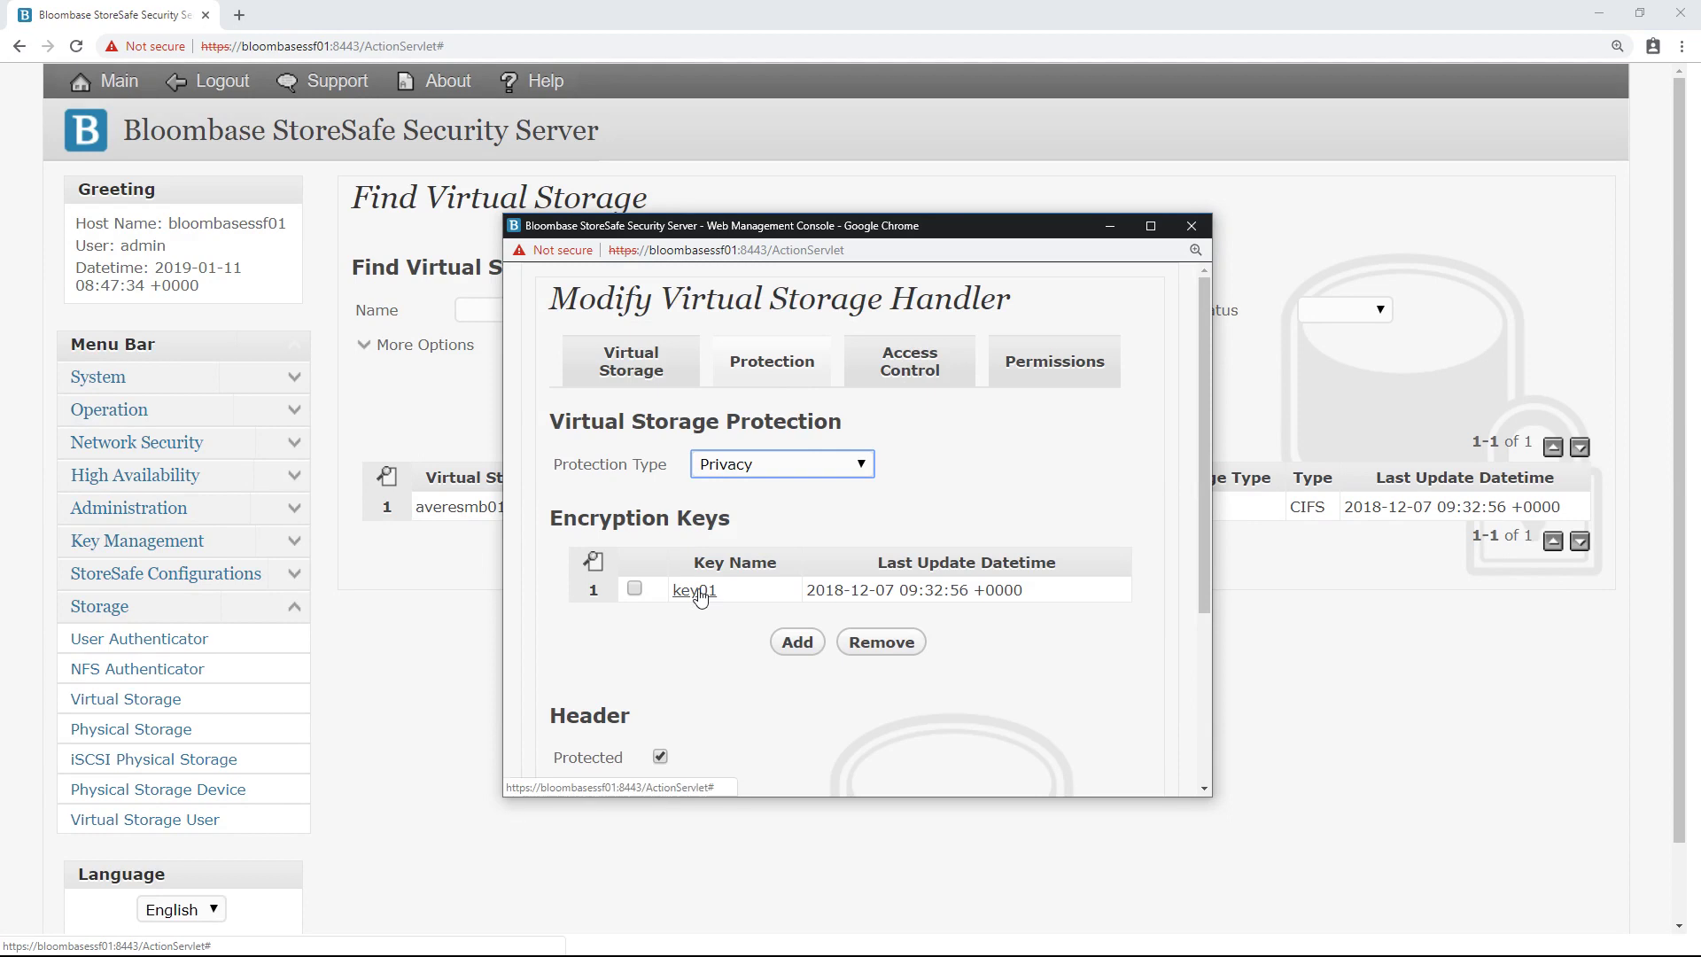
pyautogui.scroll(-3, 700, 598)
pyautogui.click(751, 586)
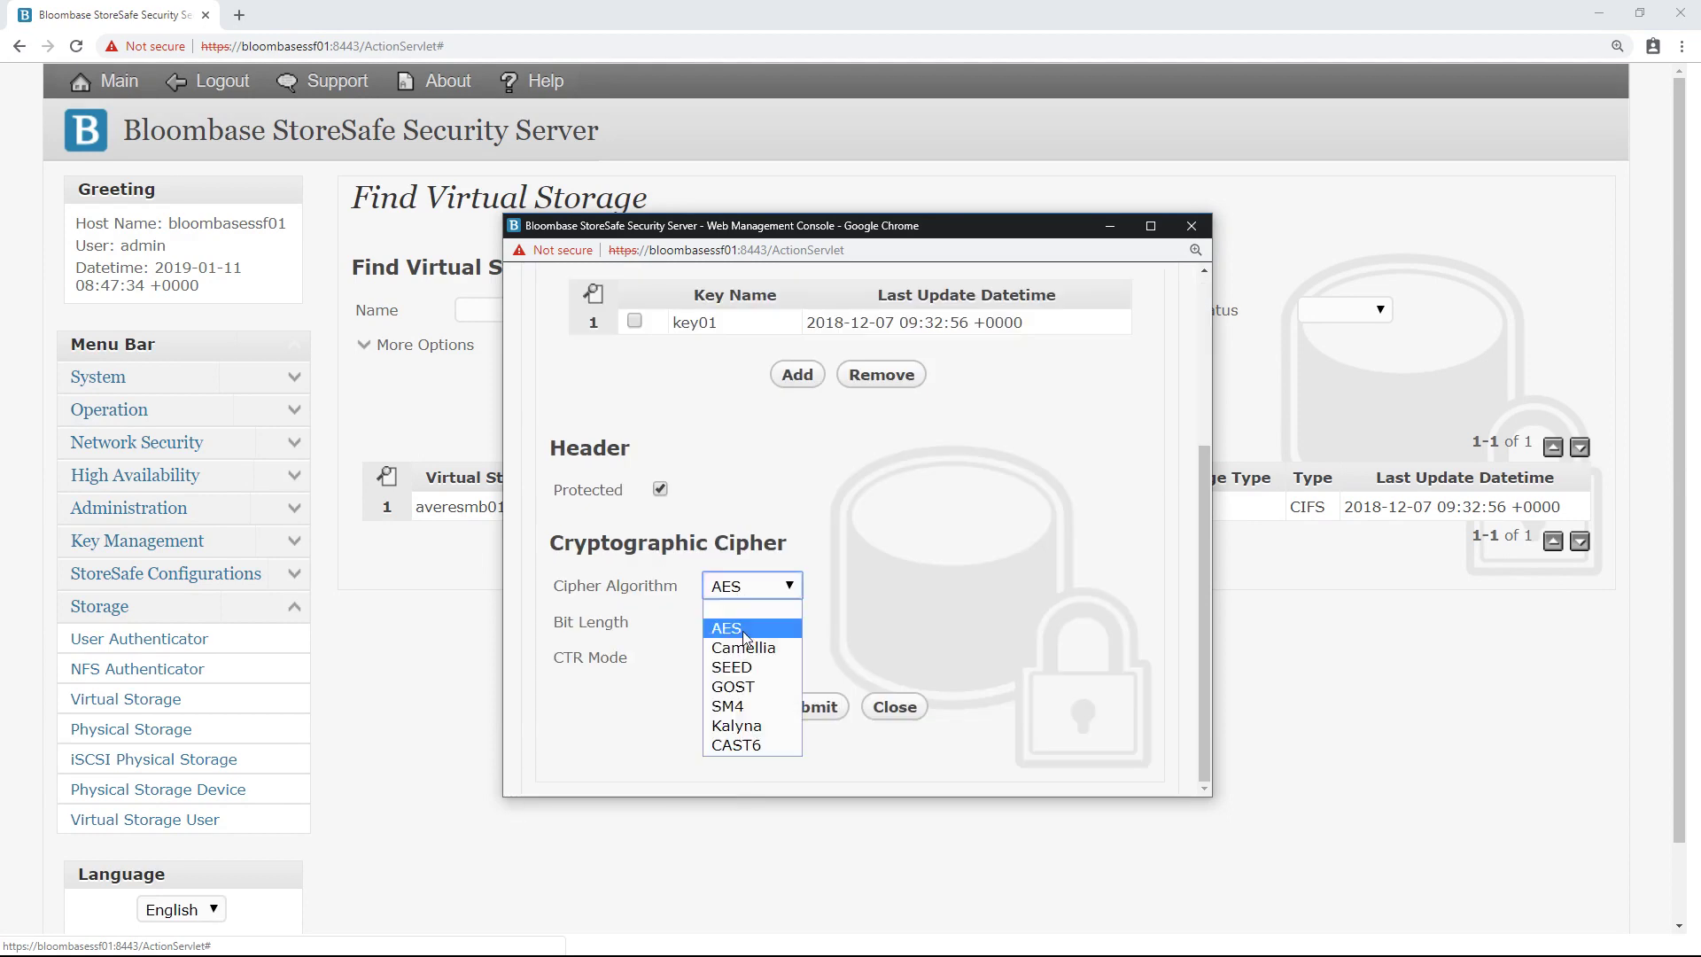
pyautogui.click(745, 631)
pyautogui.click(753, 622)
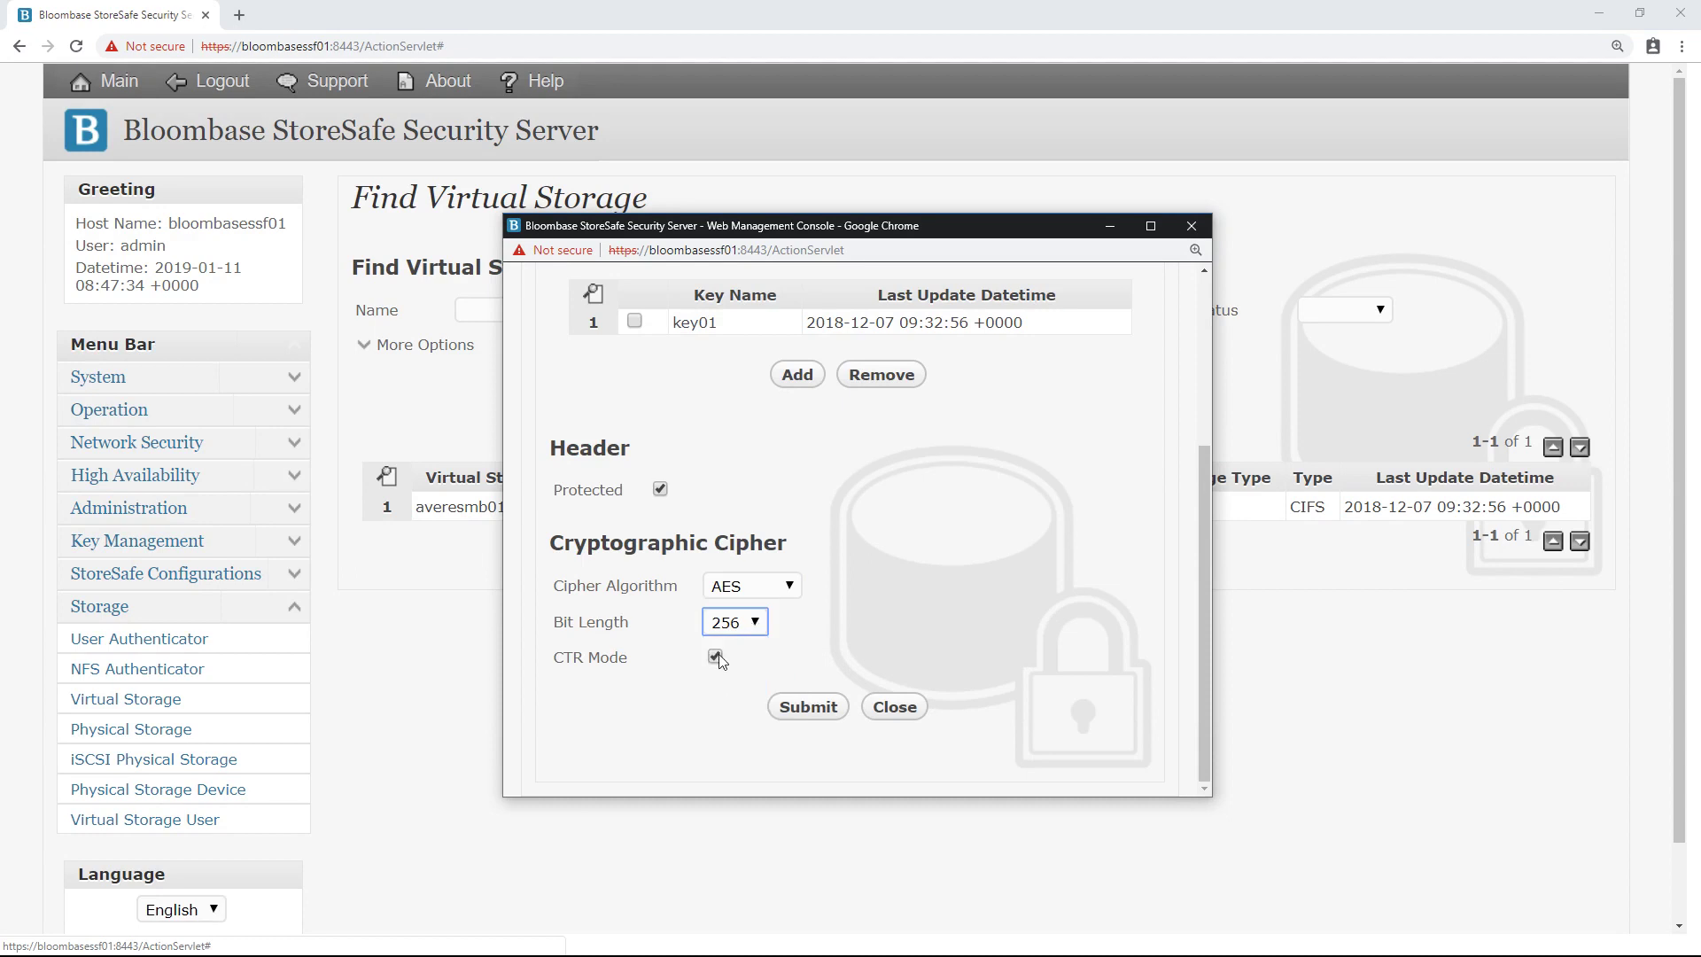
pyautogui.scroll(3, 719, 654)
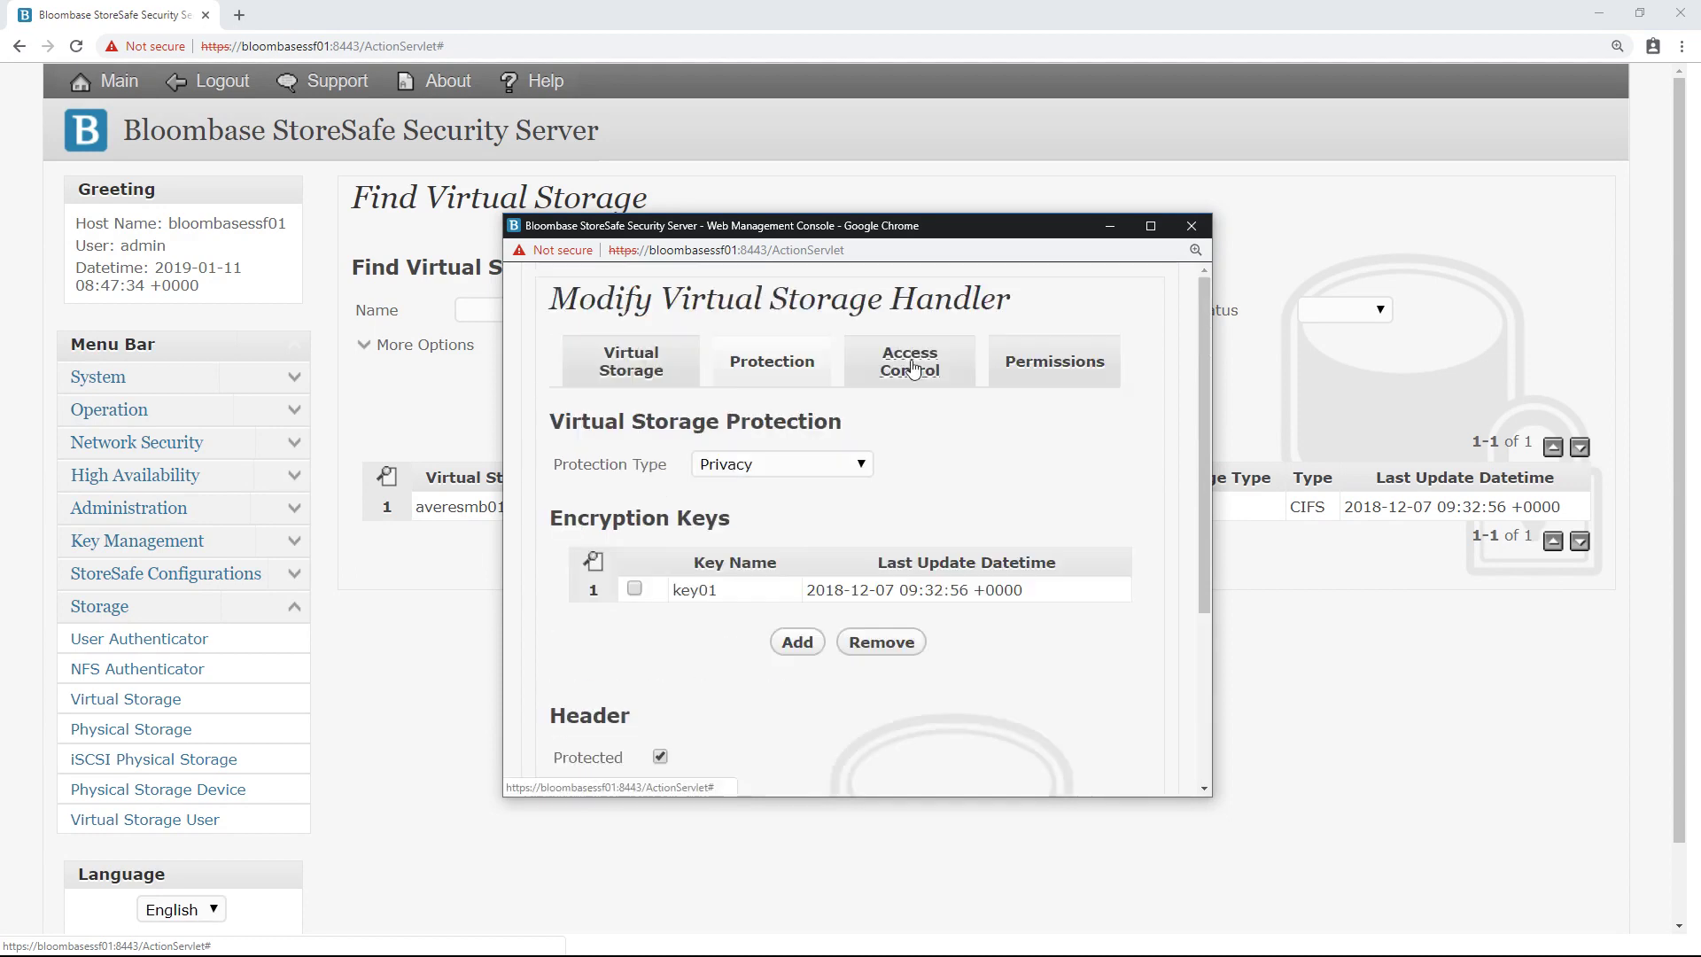
# Step: View averesmb01's Access Control settings, close the window, and bring up its actions
pyautogui.click(912, 368)
pyautogui.scroll(-1, 886, 386)
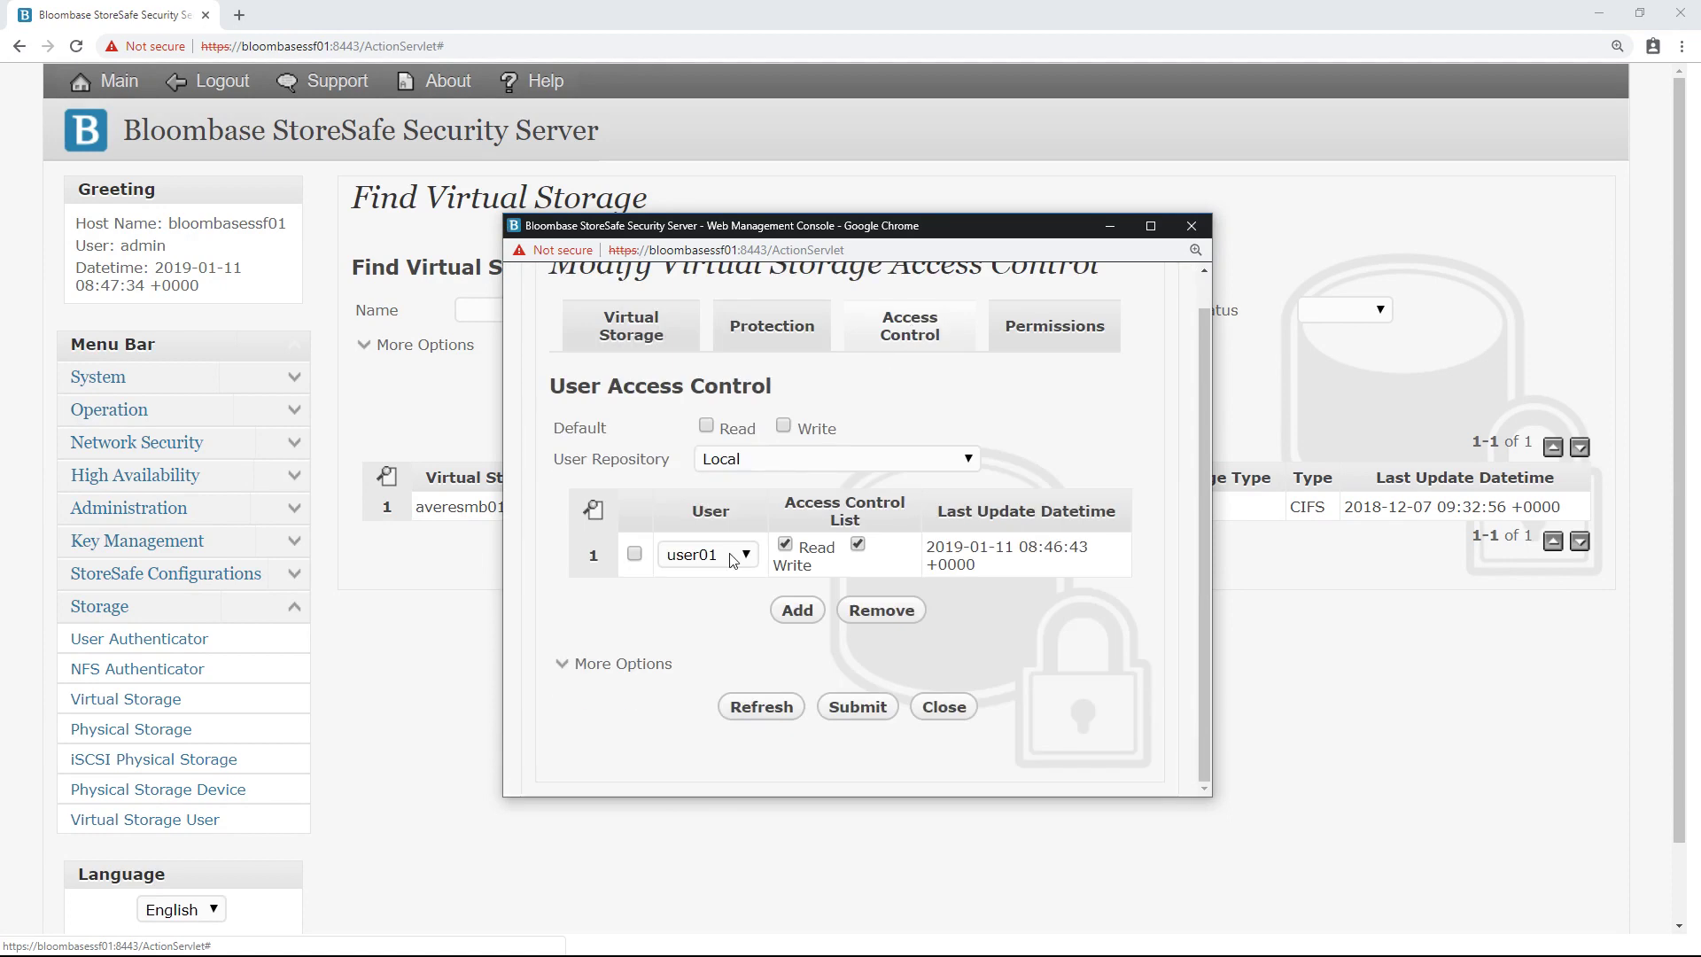
pyautogui.click(945, 706)
pyautogui.click(485, 514)
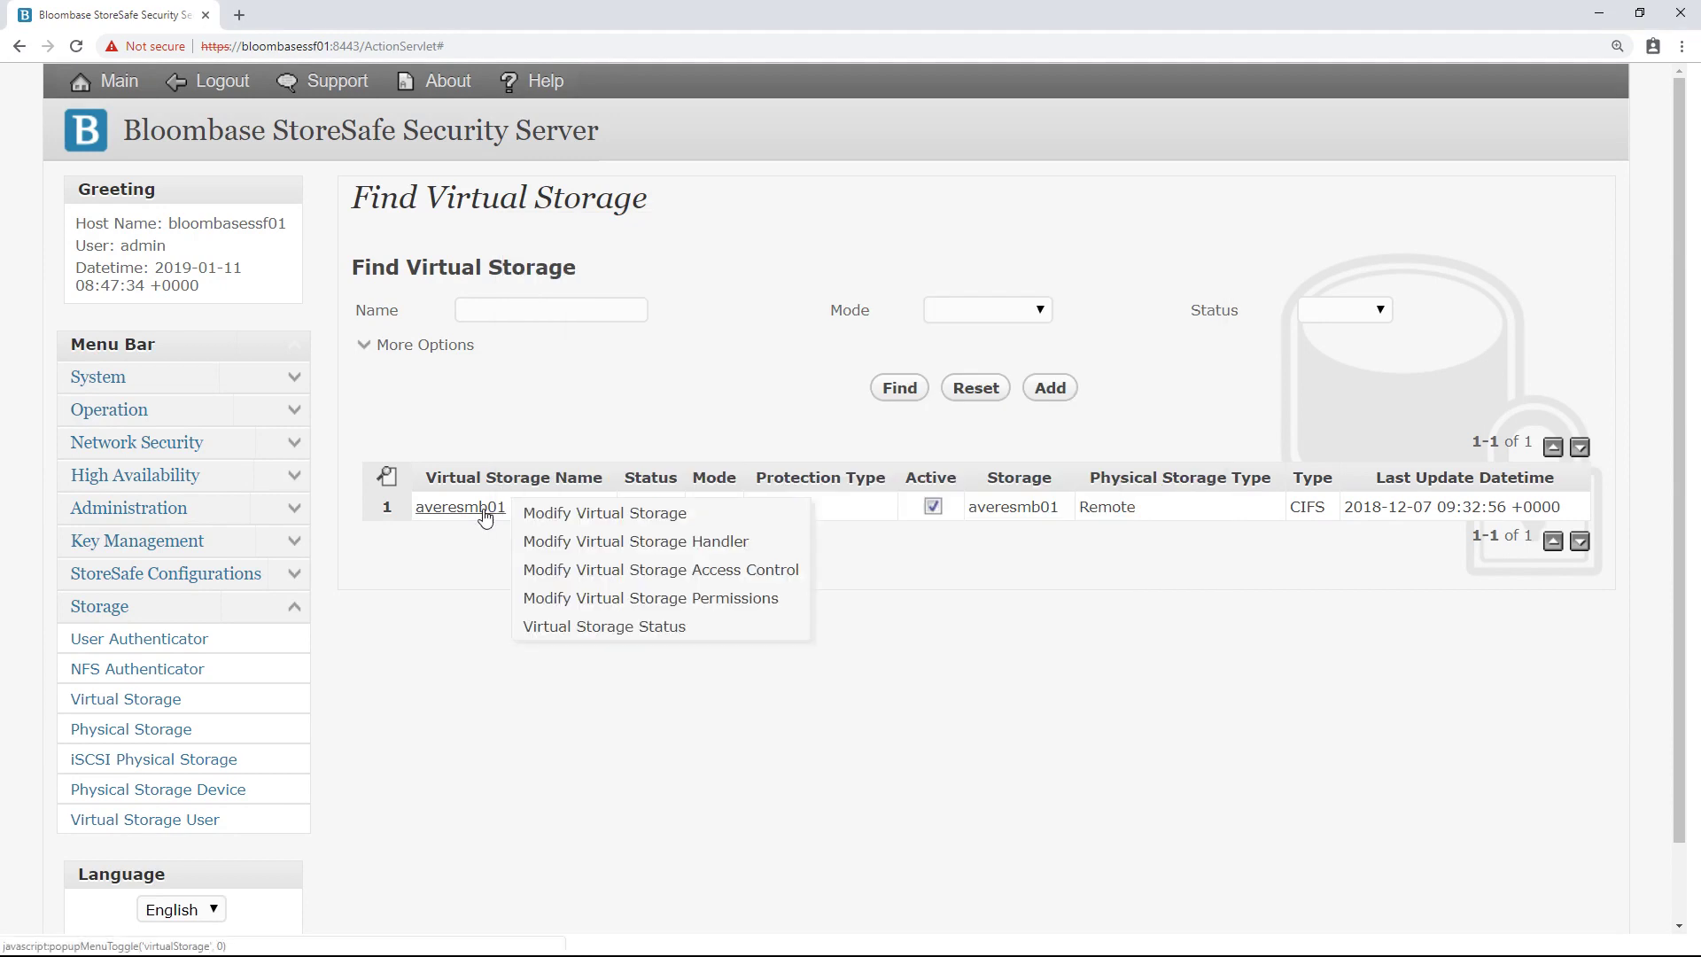
pyautogui.click(583, 628)
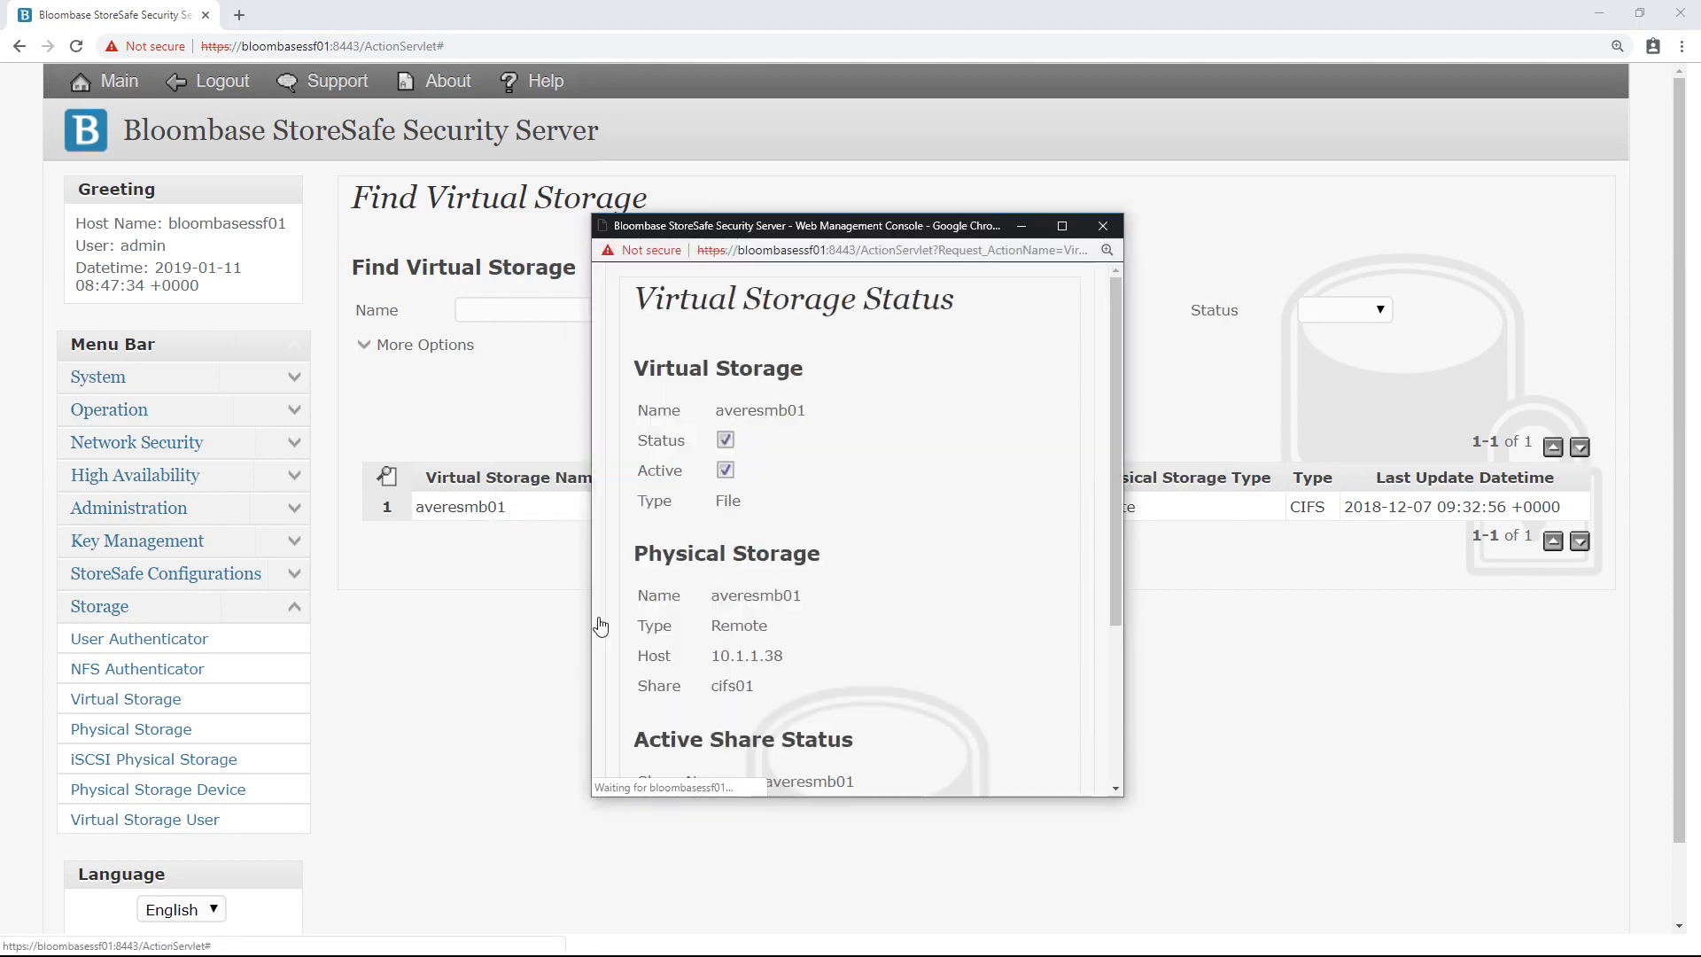
pyautogui.scroll(-1, 833, 485)
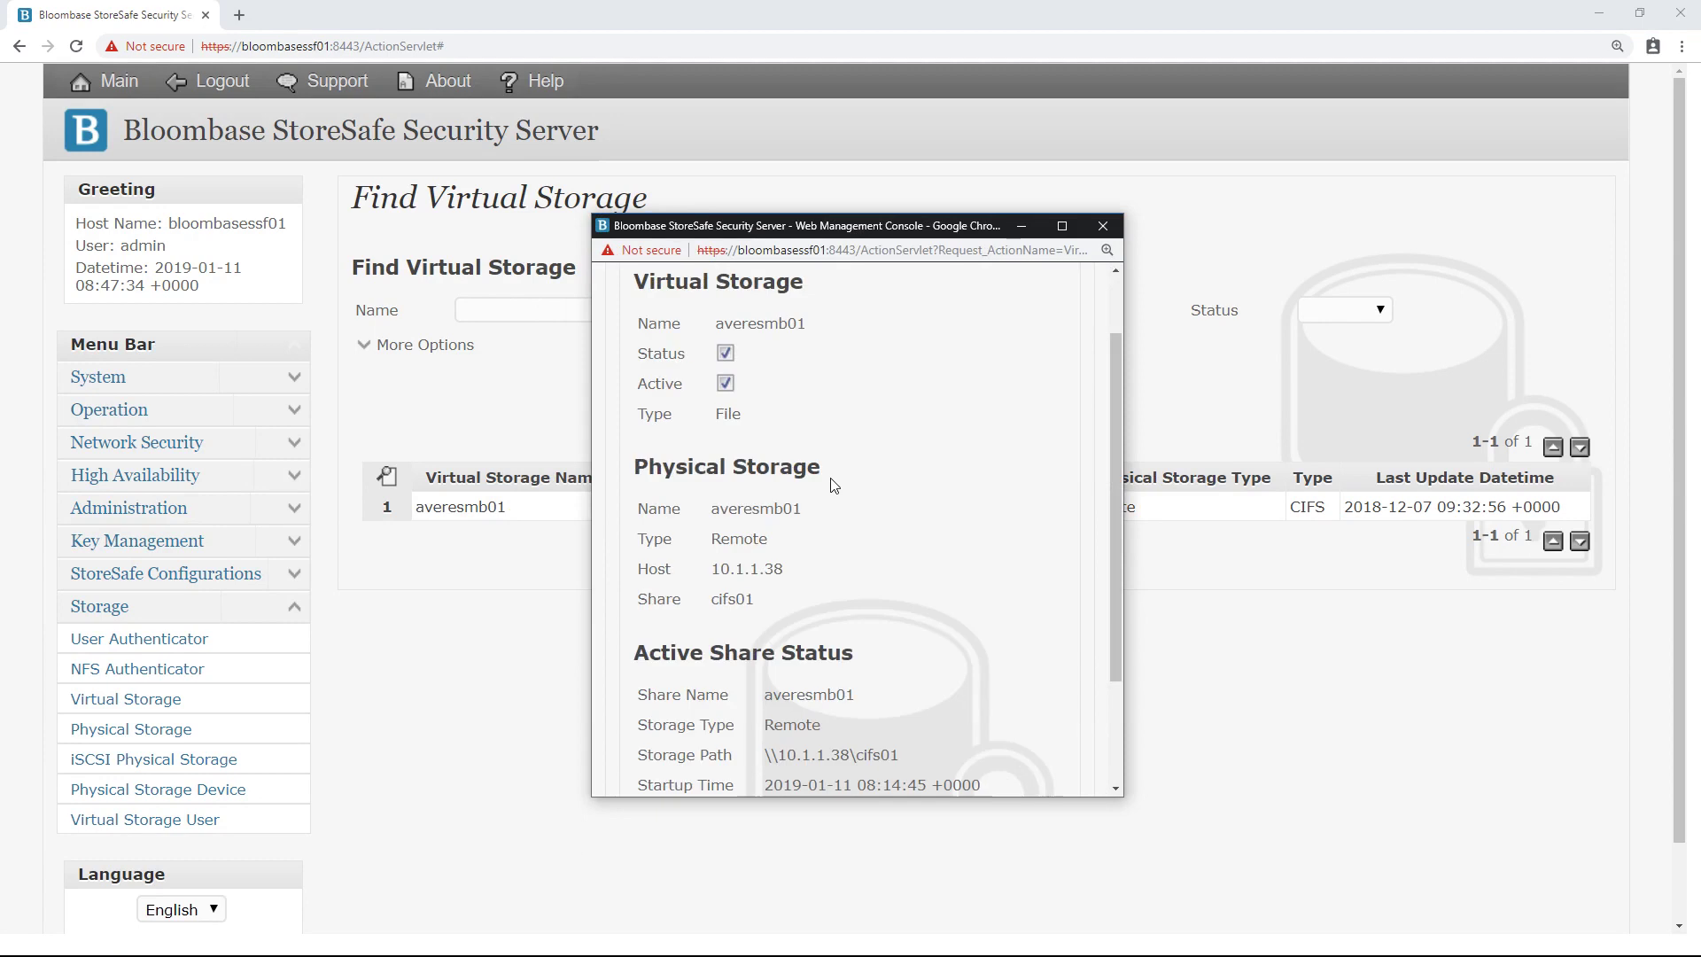
pyautogui.scroll(-2, 833, 485)
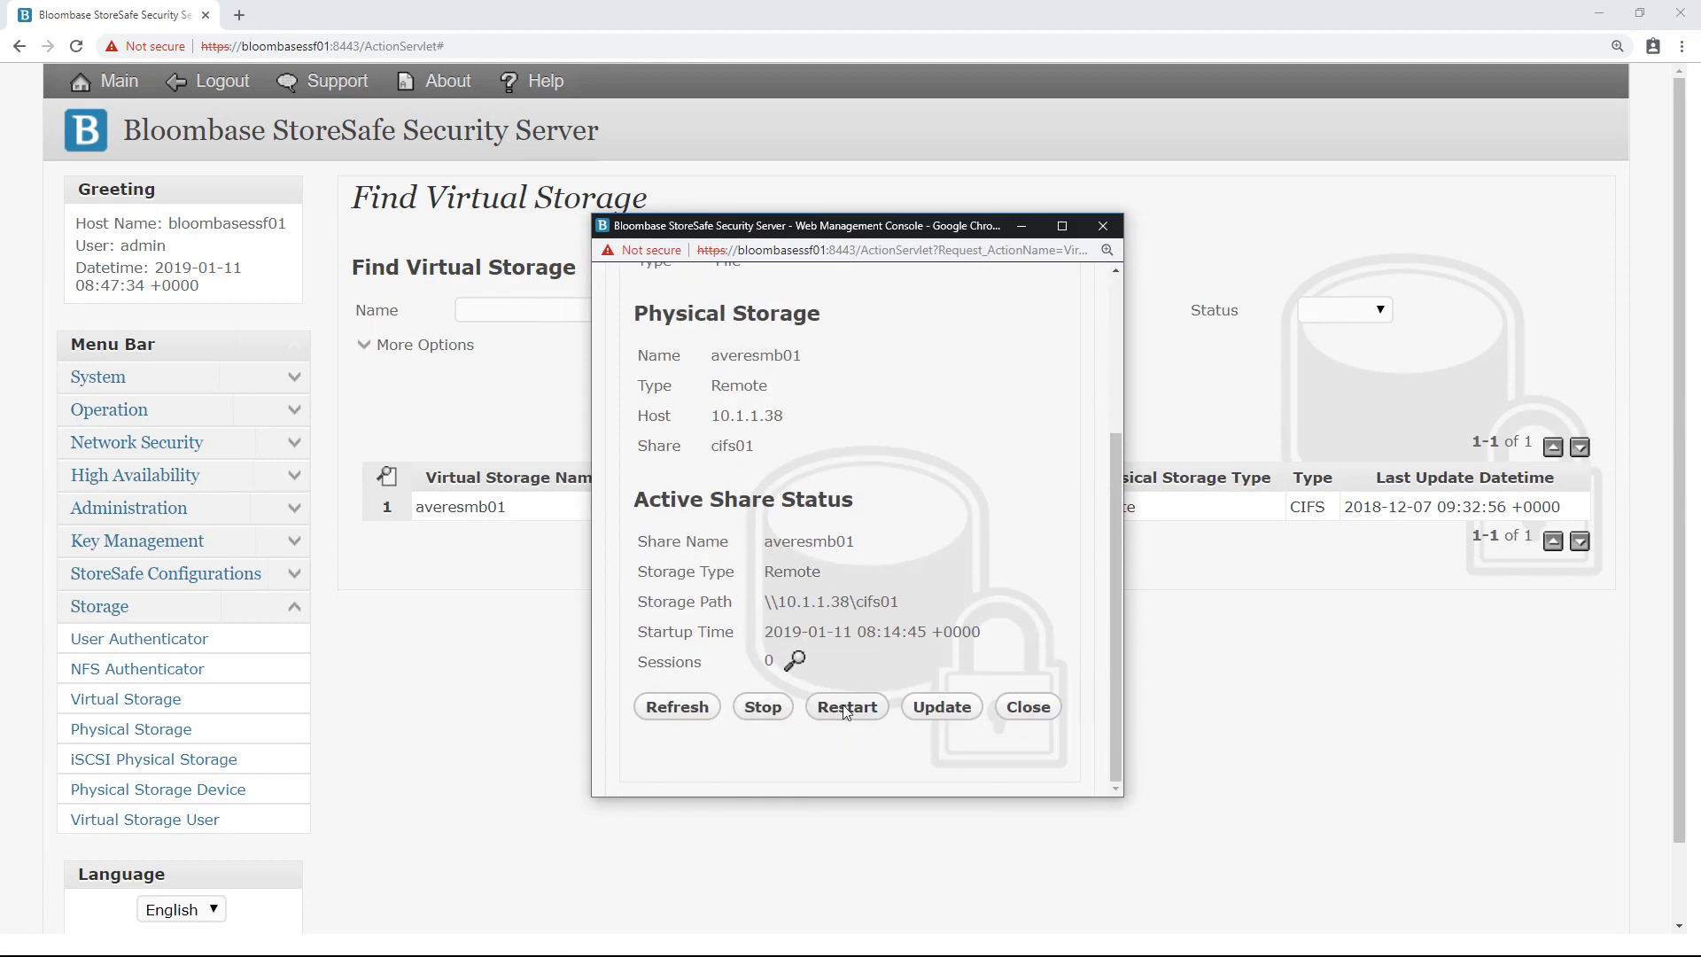
pyautogui.click(1025, 708)
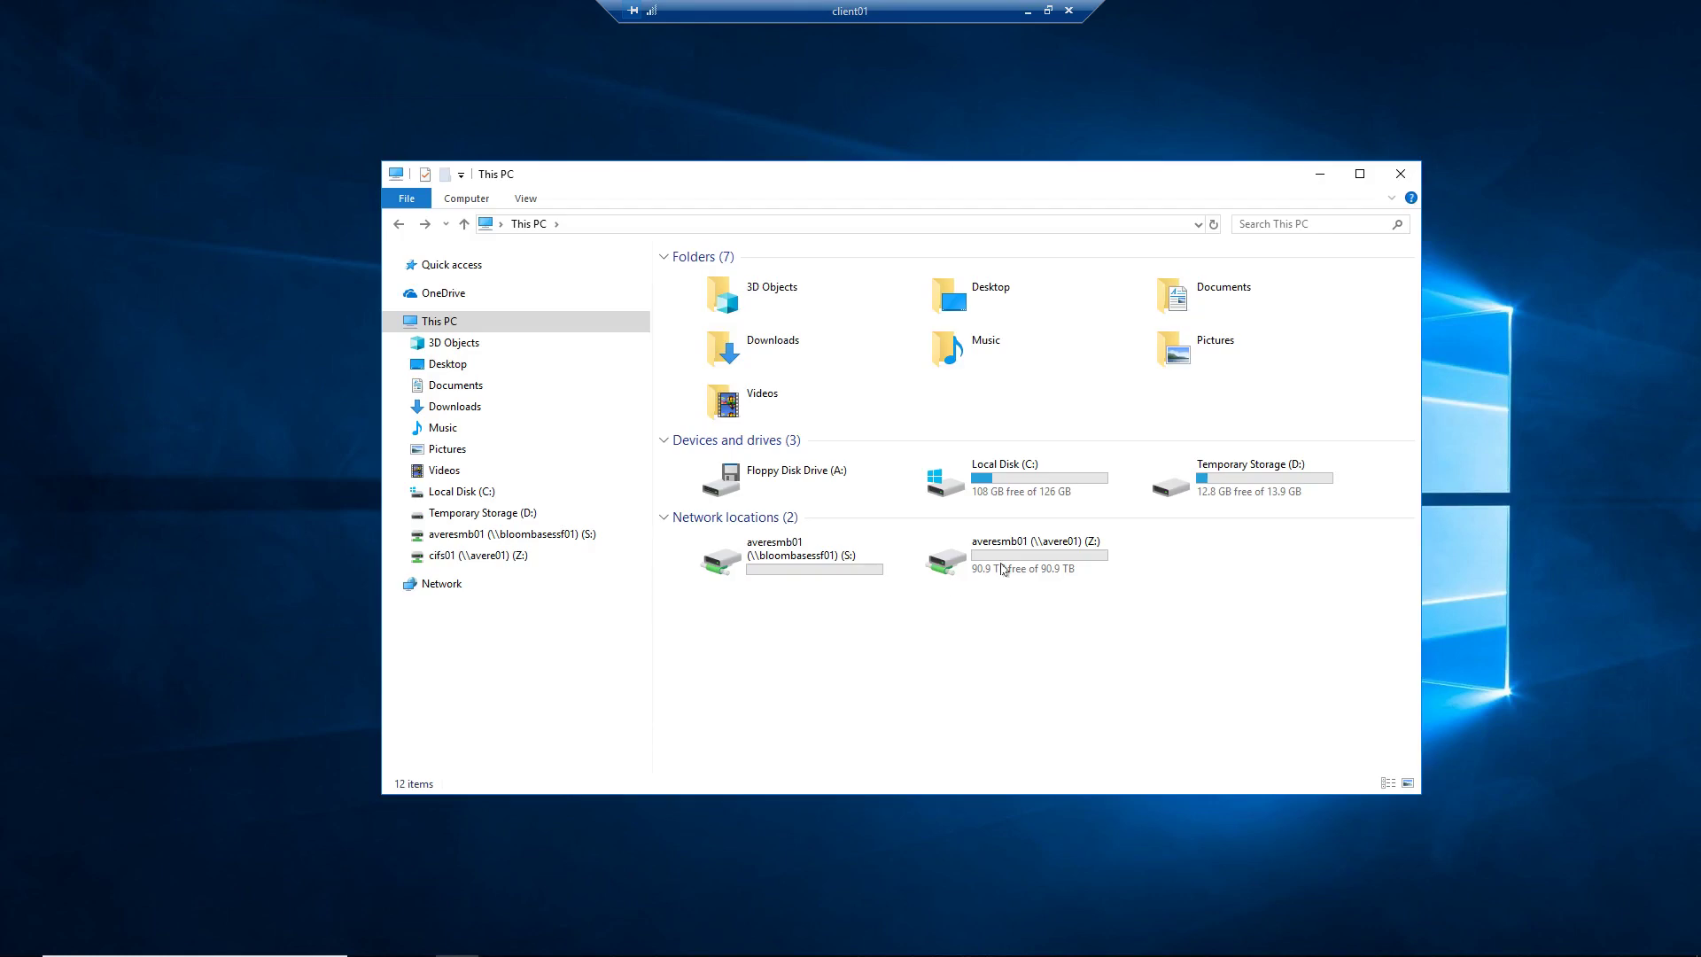
# Step: On the bloombasessf01 S: drive, create a new text document named password.txt
pyautogui.click(1054, 553)
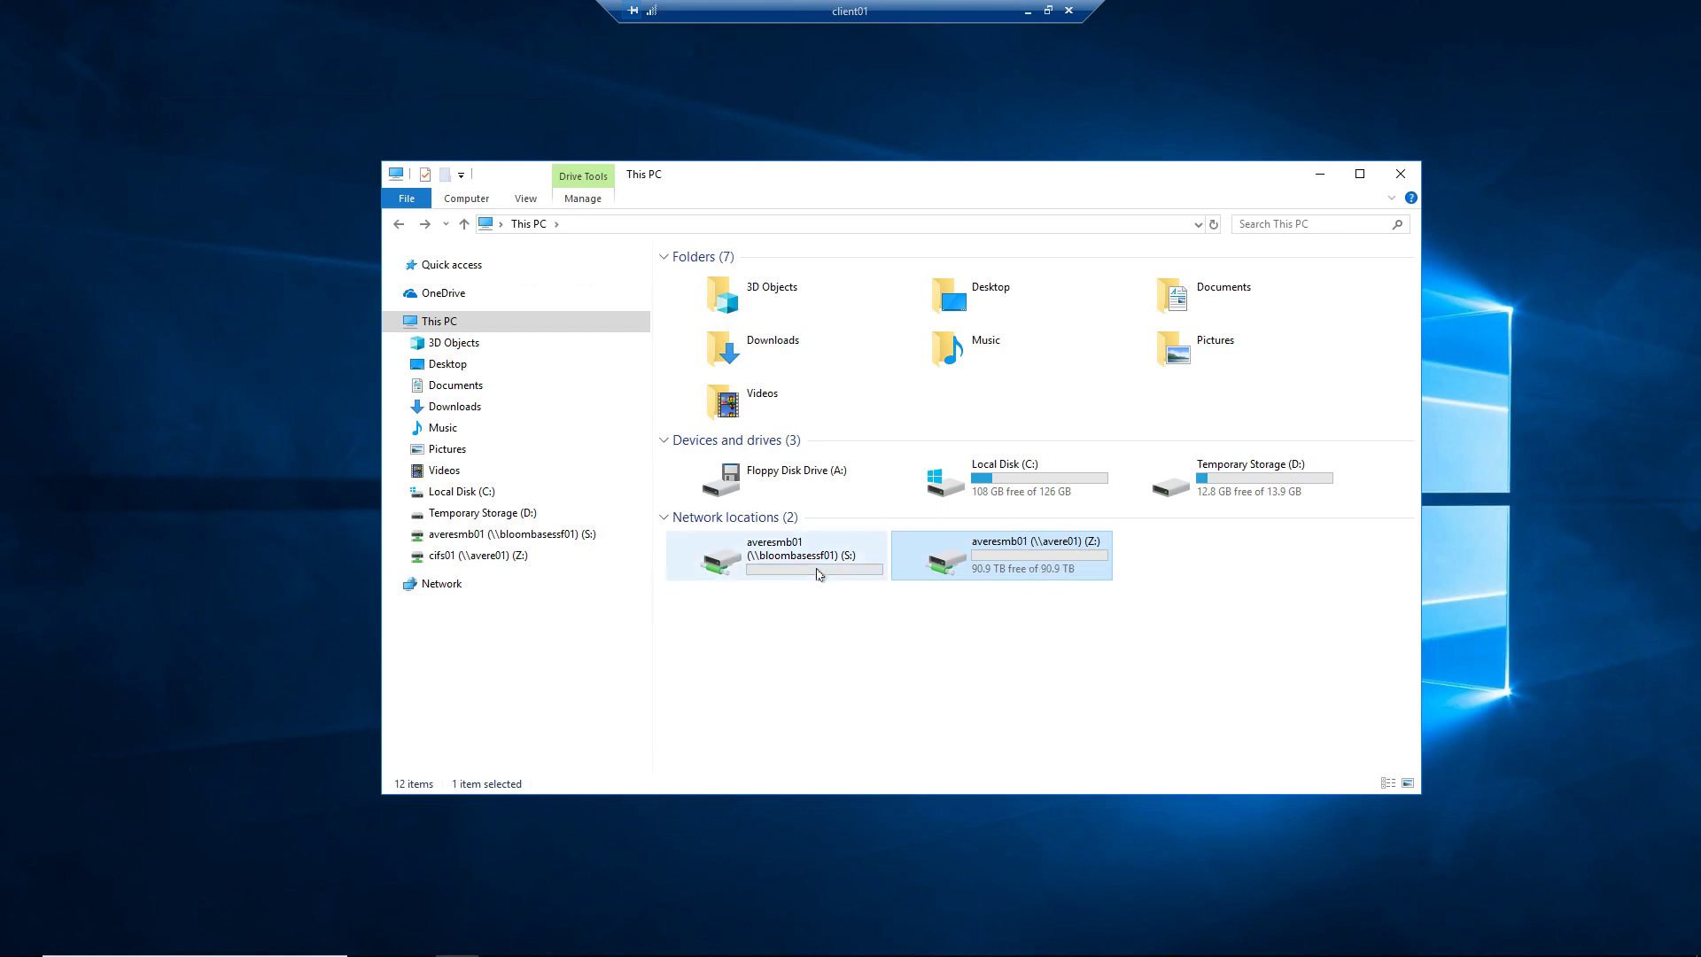
pyautogui.click(760, 564)
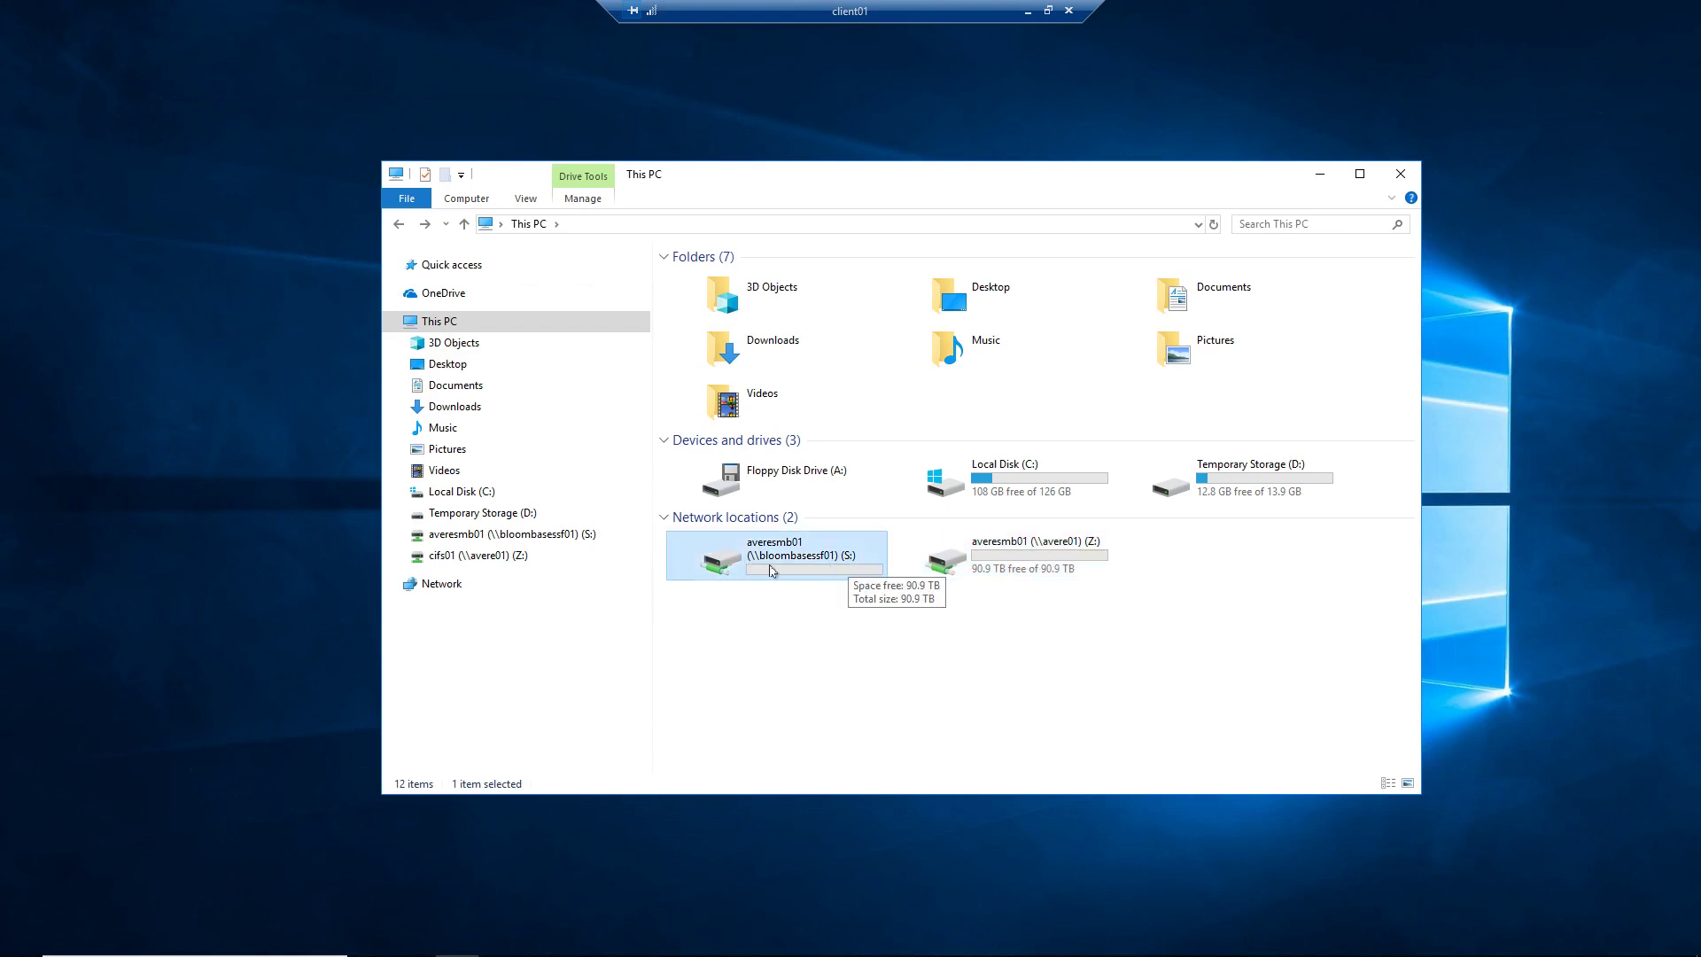
pyautogui.doubleClick(833, 571)
pyautogui.rightClick(888, 424)
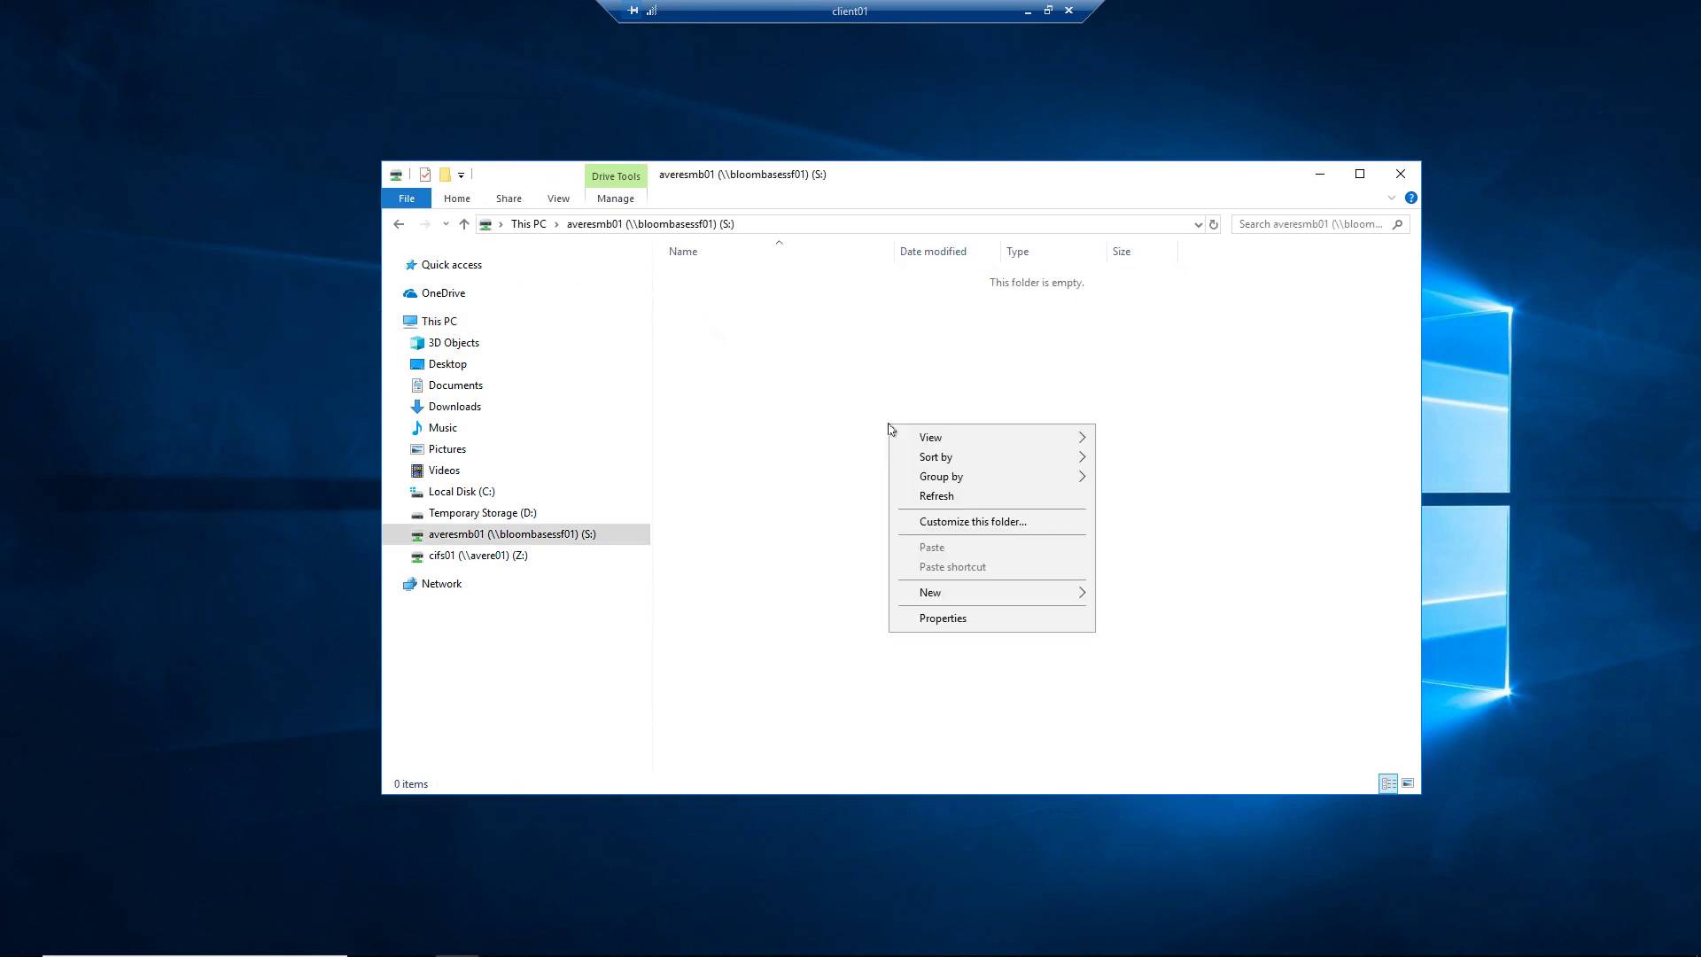
pyautogui.moveTo(948, 592)
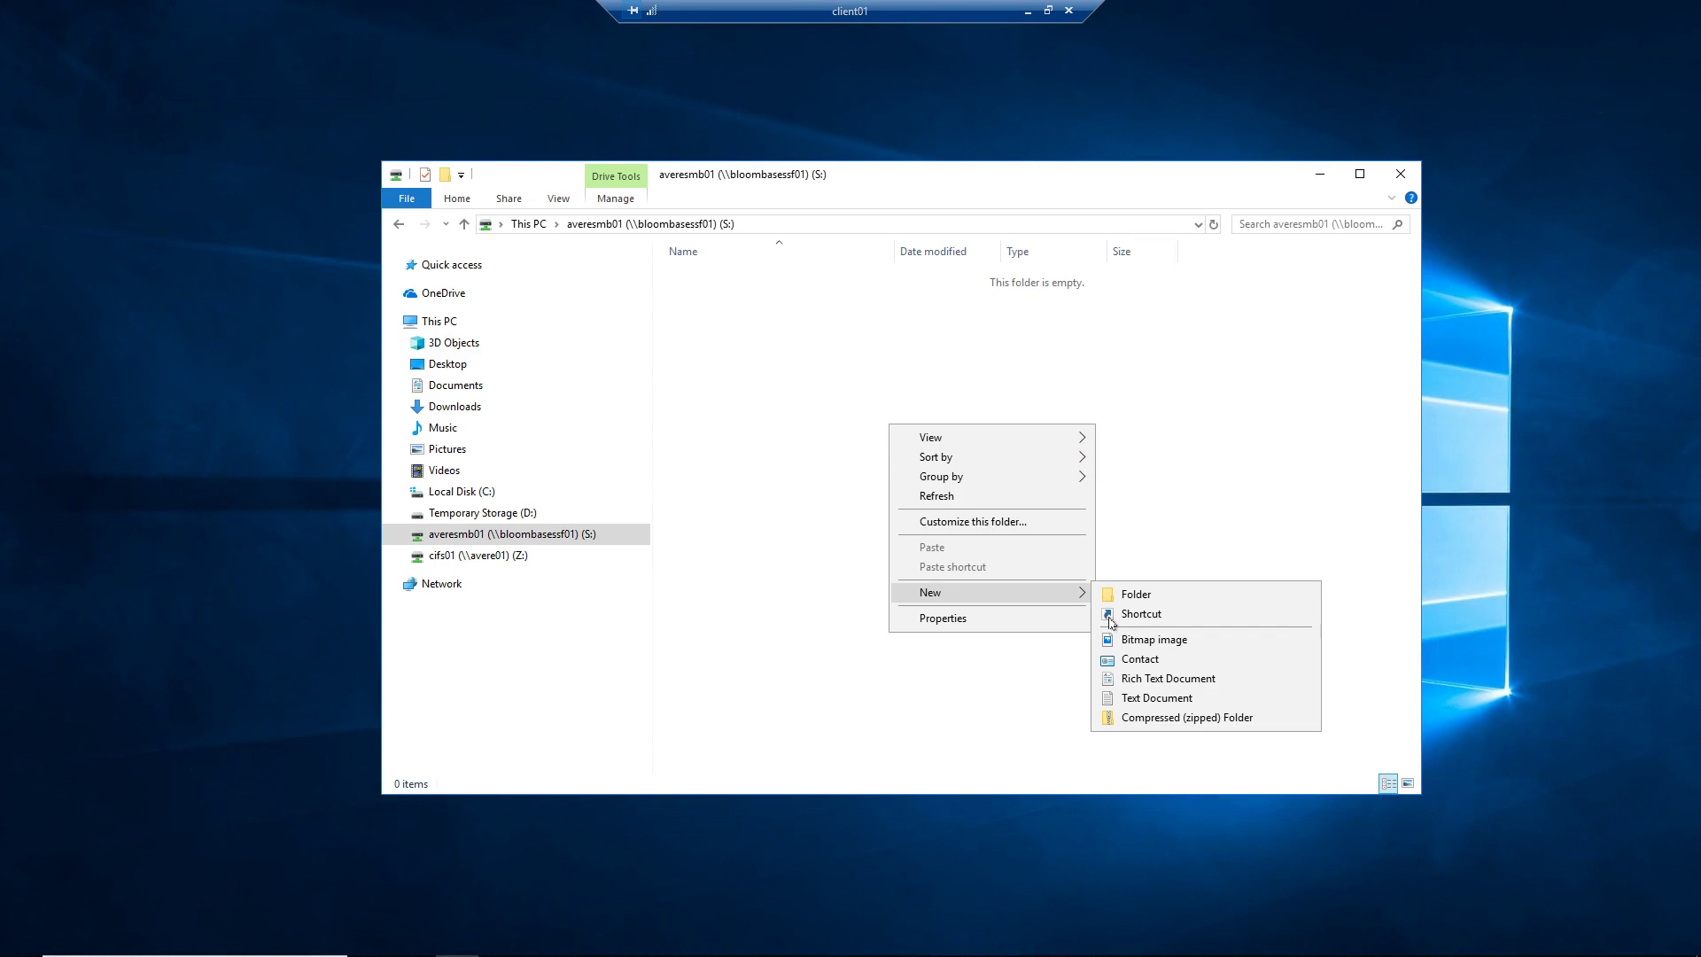
pyautogui.click(1129, 698)
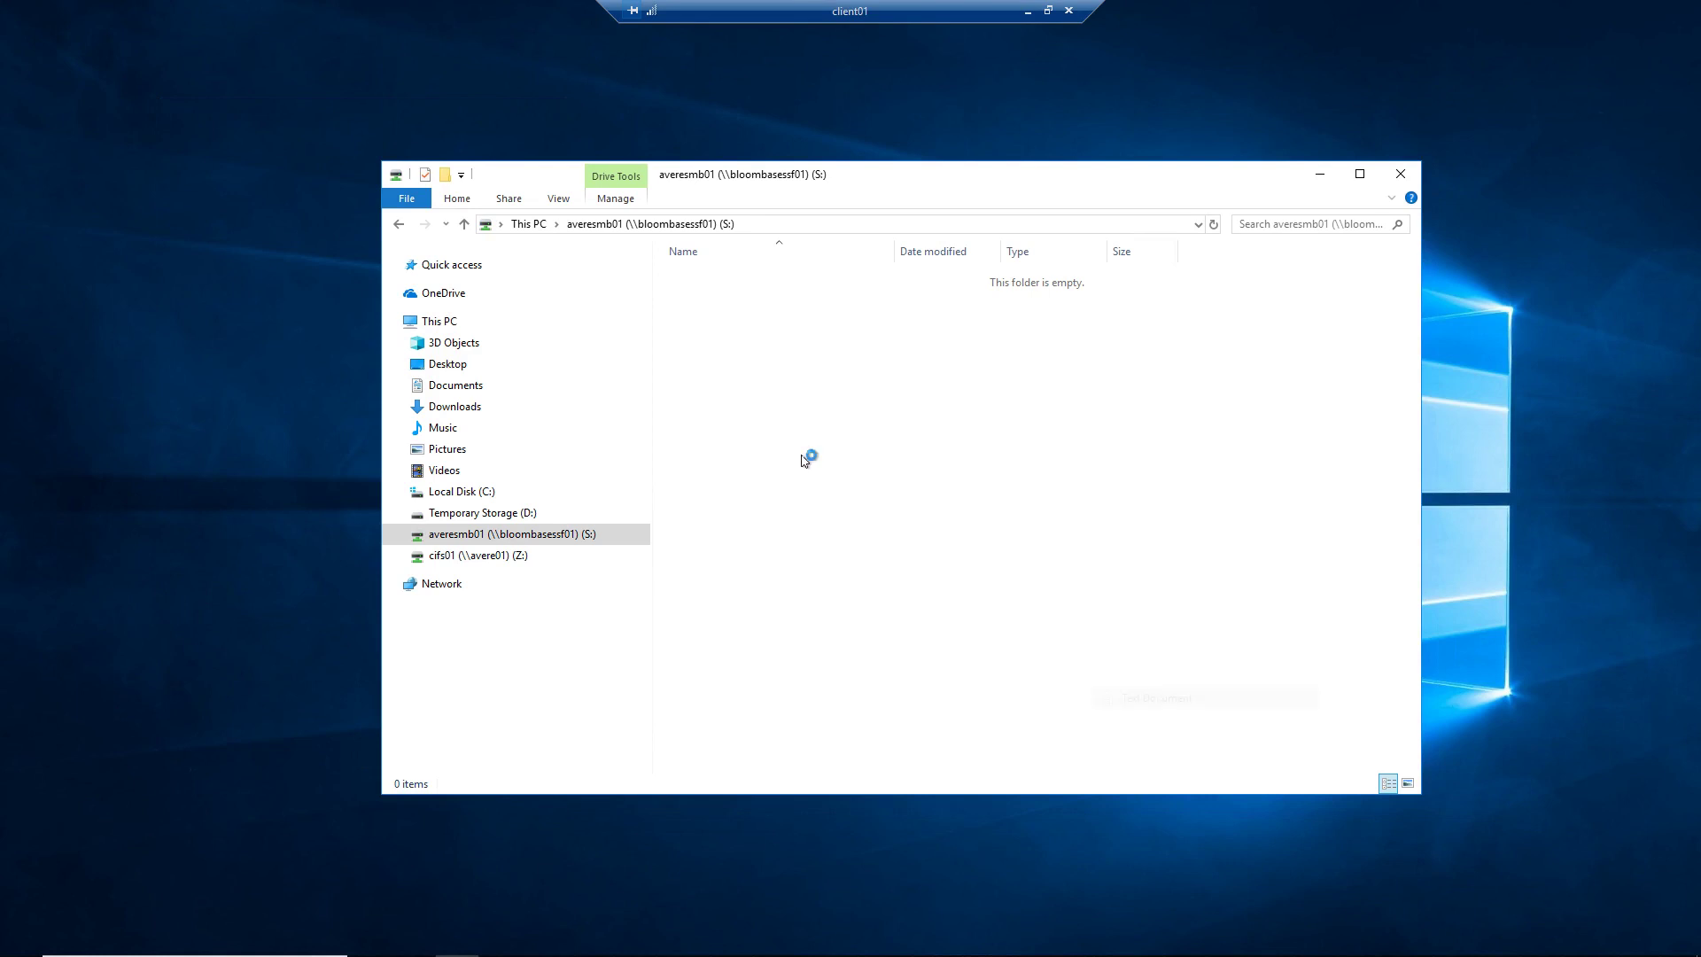
pyautogui.write('pas')
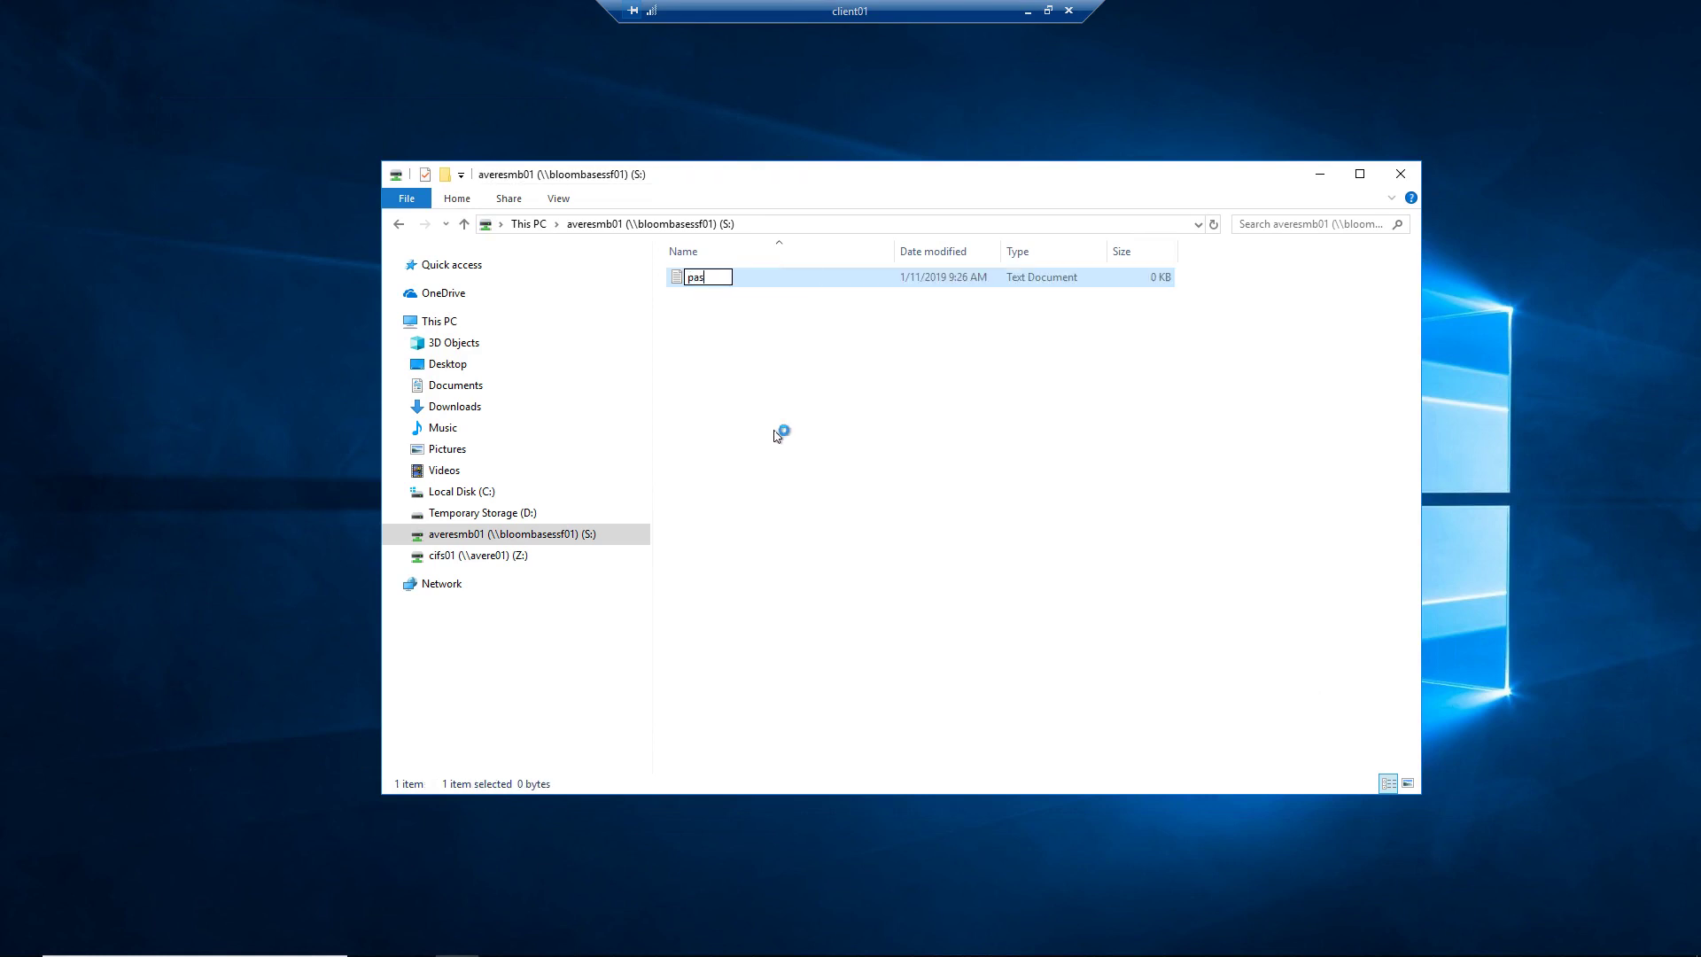
pyautogui.write('sword.txt')
pyautogui.press('Return')
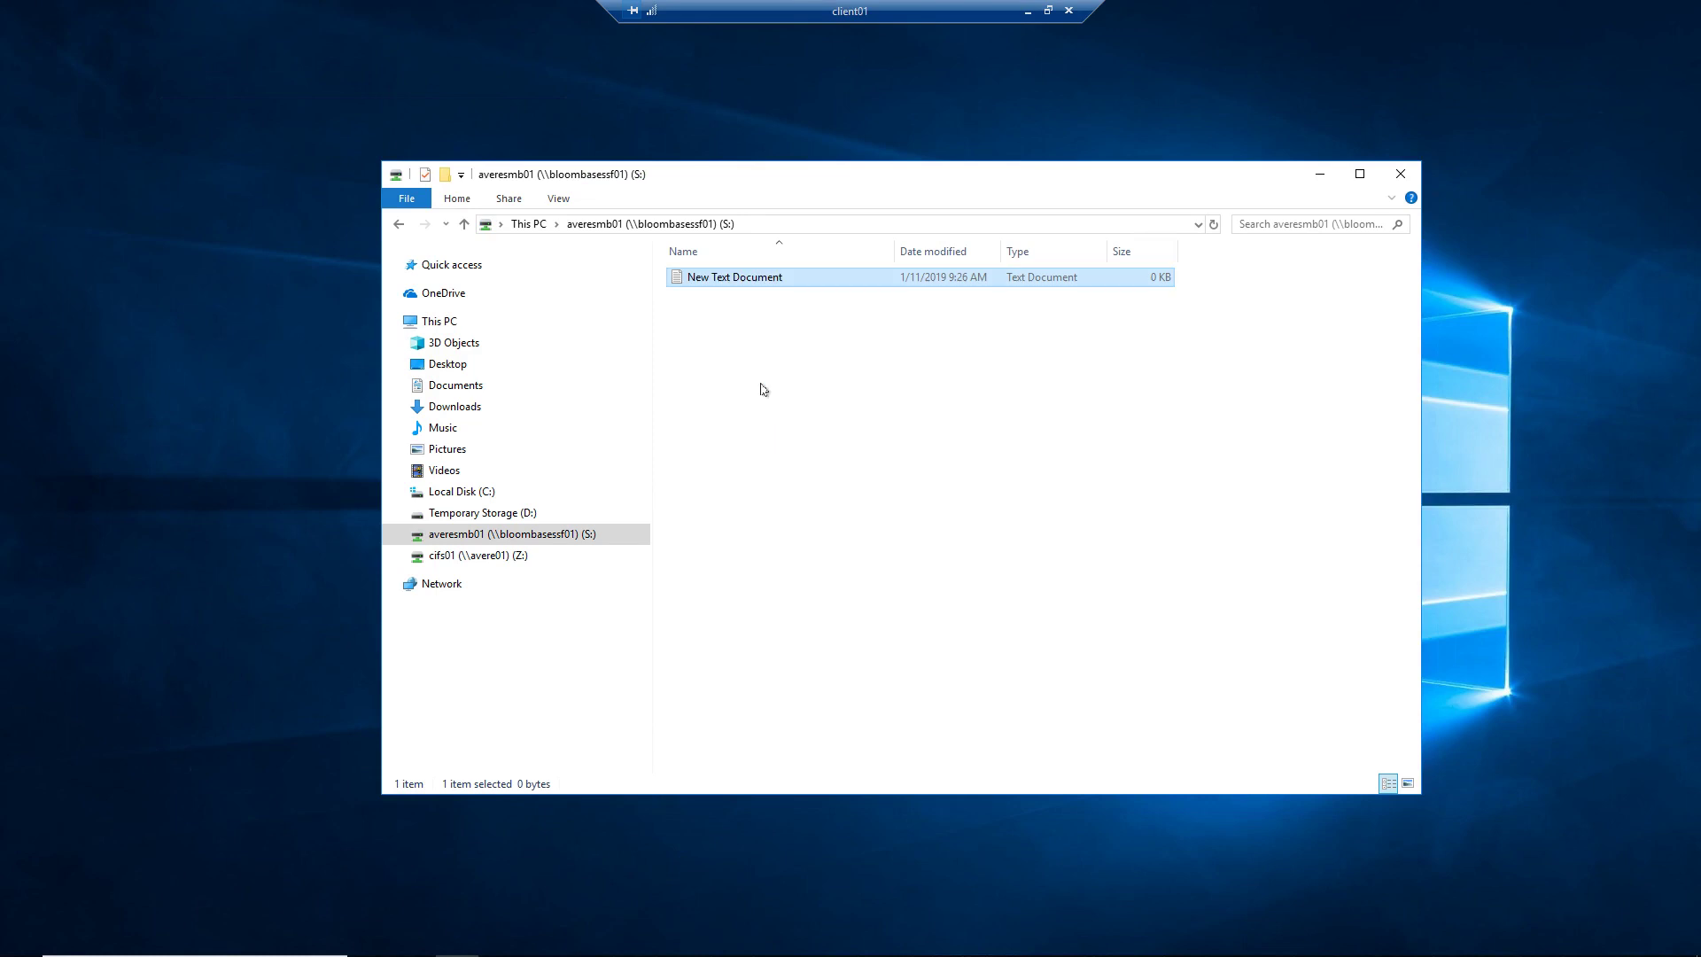
# Step: Write a sample bank-password line into password.txt in Notepad and save it
pyautogui.doubleClick(718, 278)
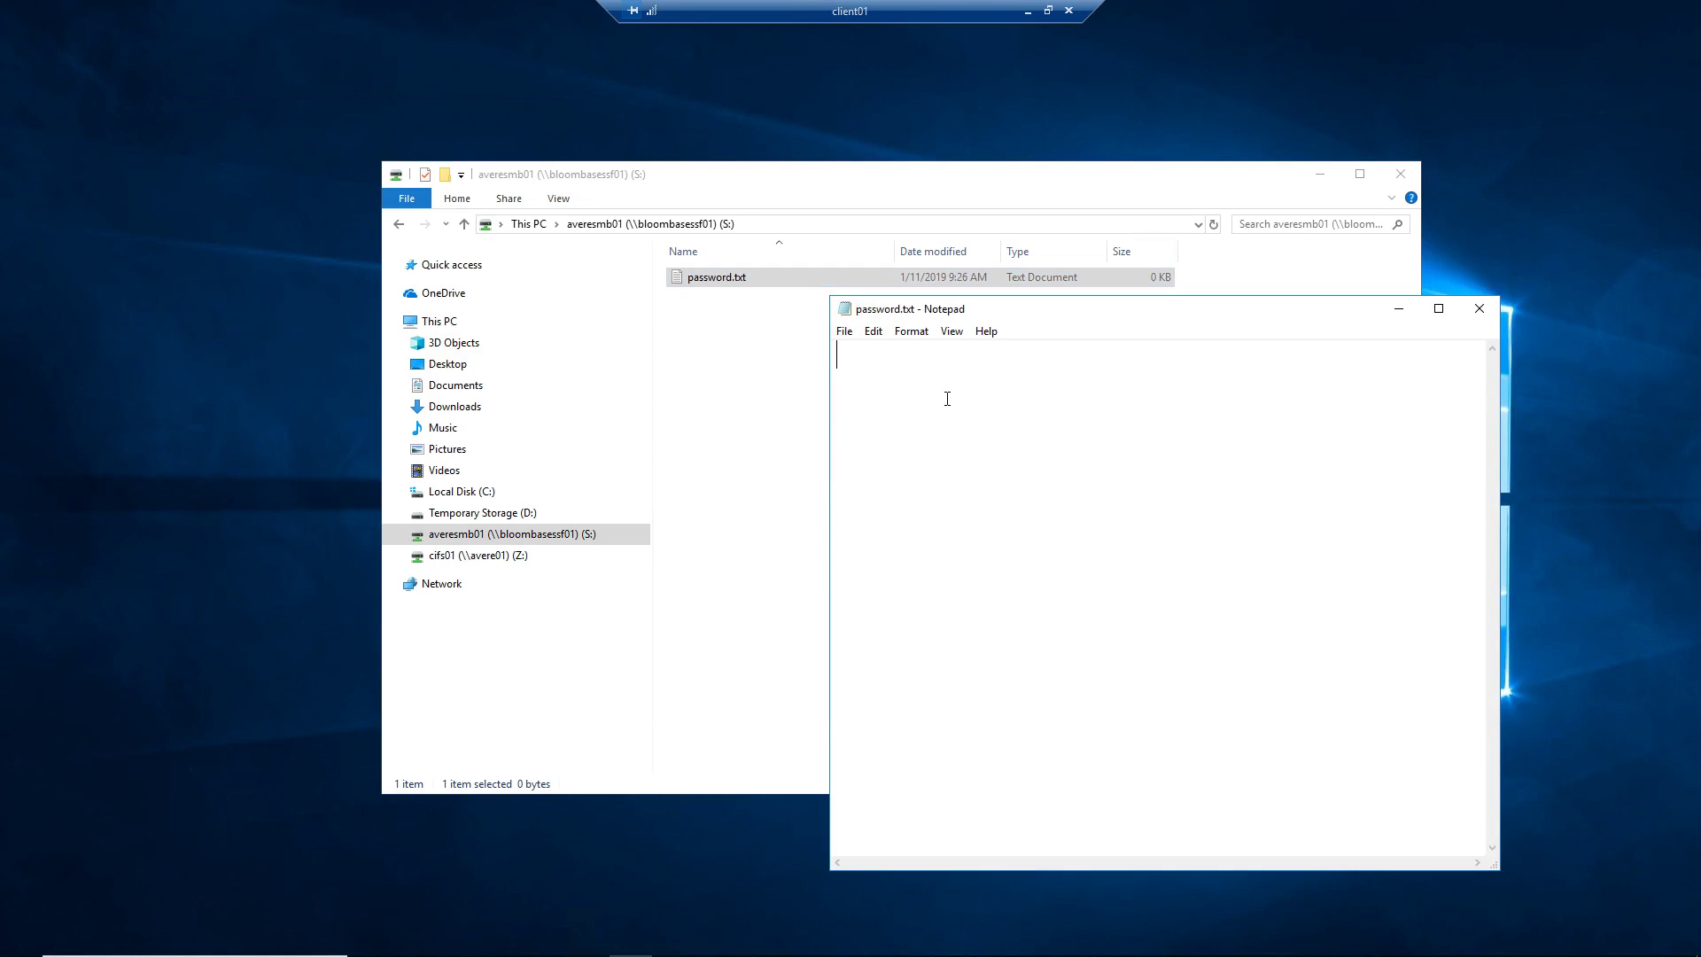
pyautogui.write('my citibank password')
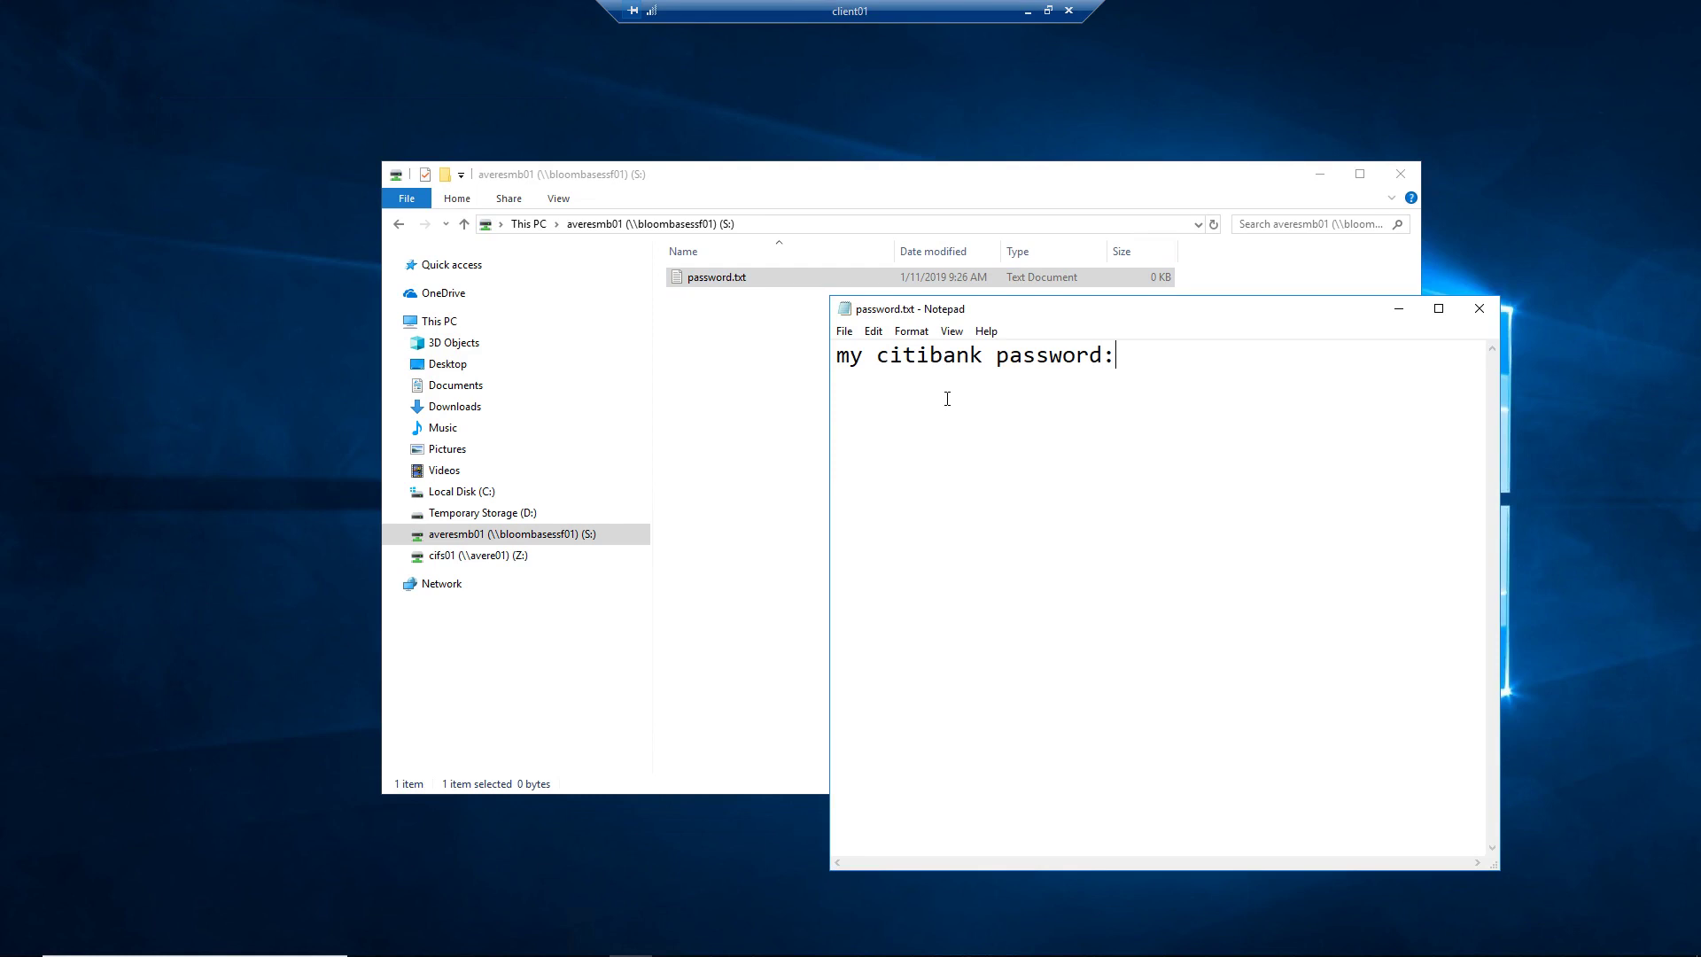
pyautogui.write(': iloveyou')
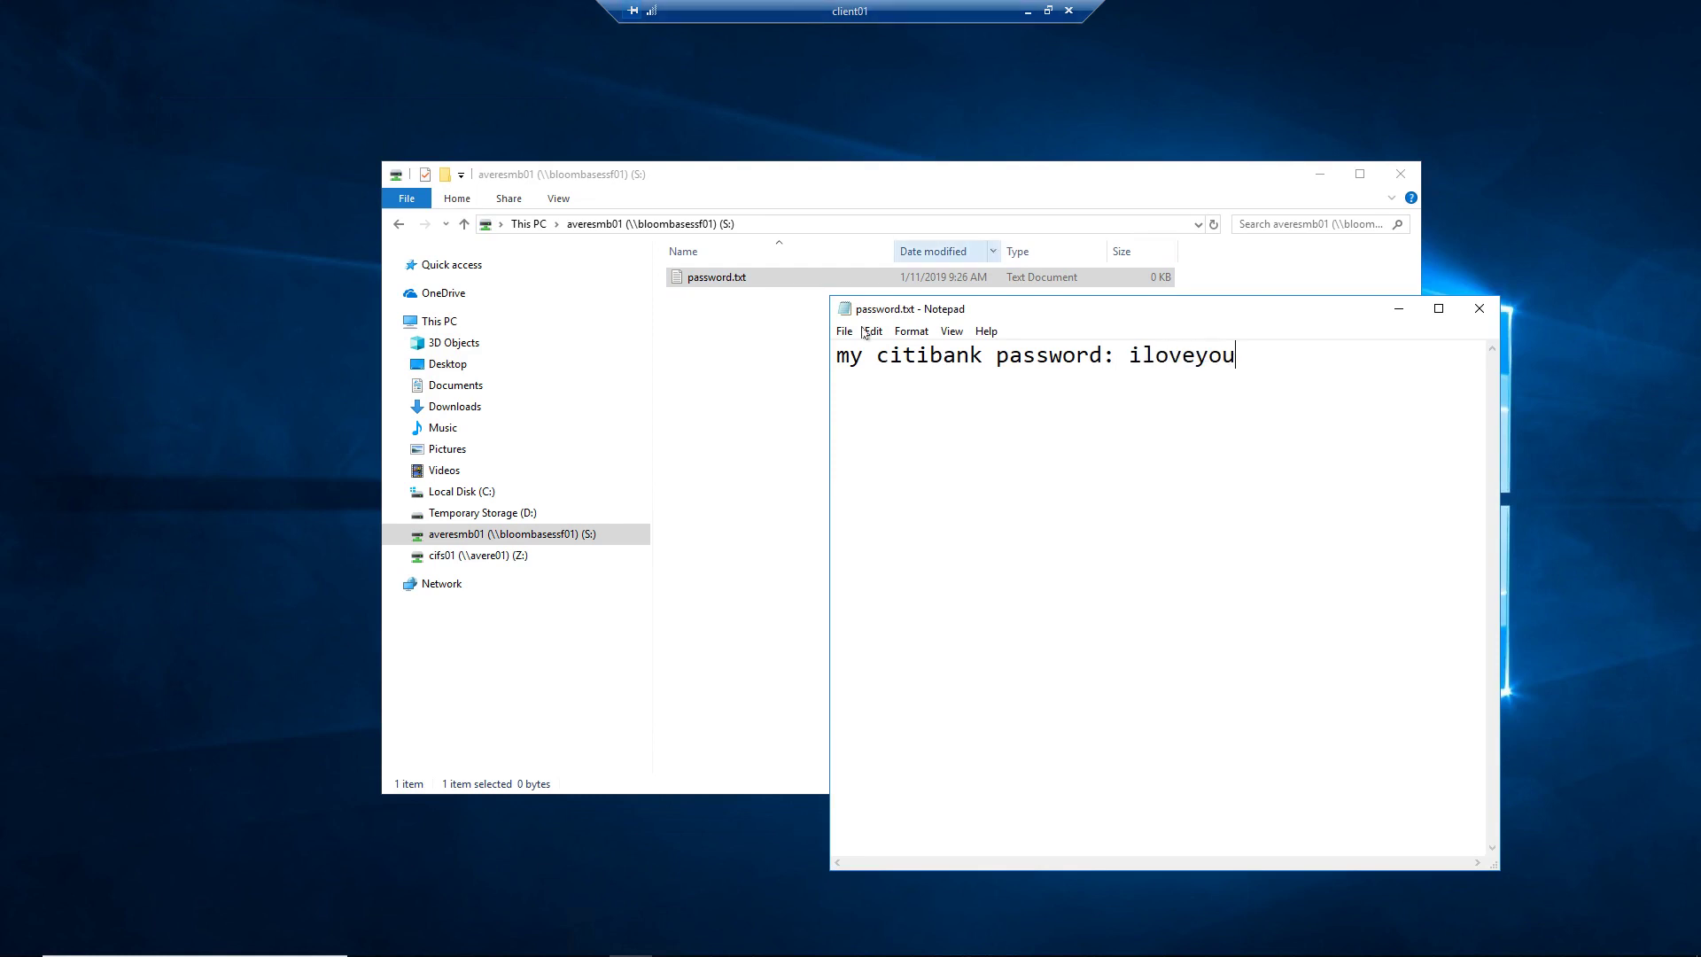
pyautogui.click(845, 336)
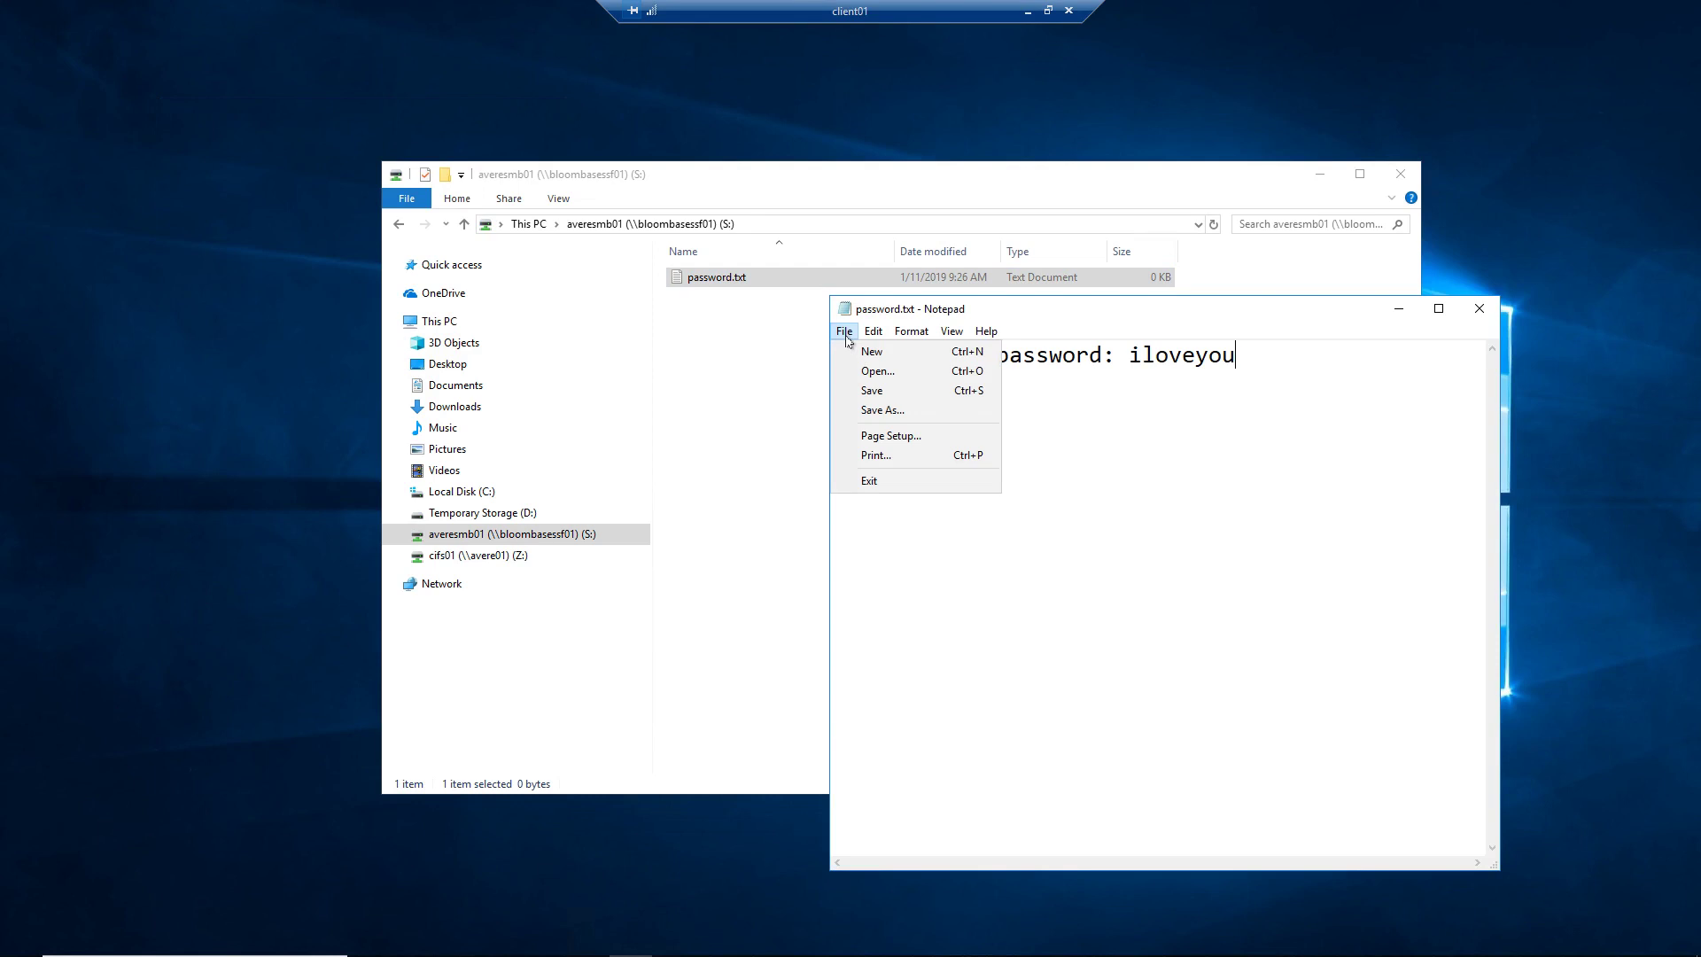
pyautogui.click(880, 390)
pyautogui.click(1479, 308)
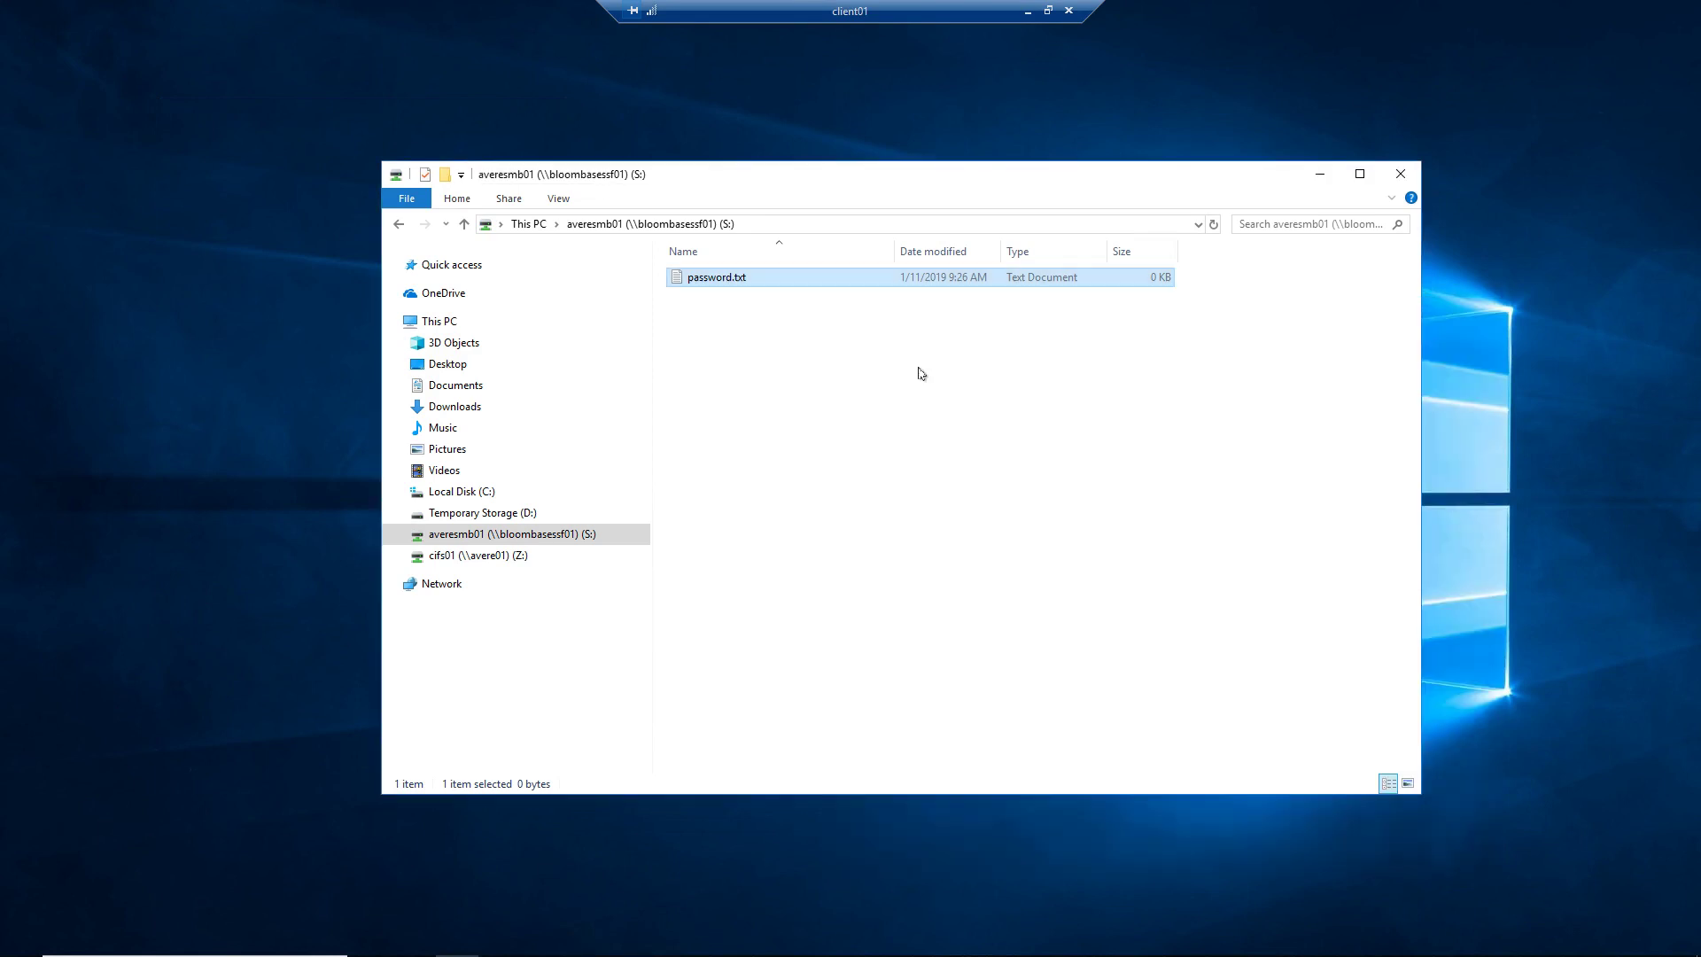
# Step: Reopen password.txt to confirm the saved line, then return File Explorer to This PC
pyautogui.doubleClick(735, 280)
pyautogui.moveTo(1293, 364); pyautogui.dragTo(836, 356)
pyautogui.click(1479, 310)
pyautogui.click(826, 402)
pyautogui.click(522, 224)
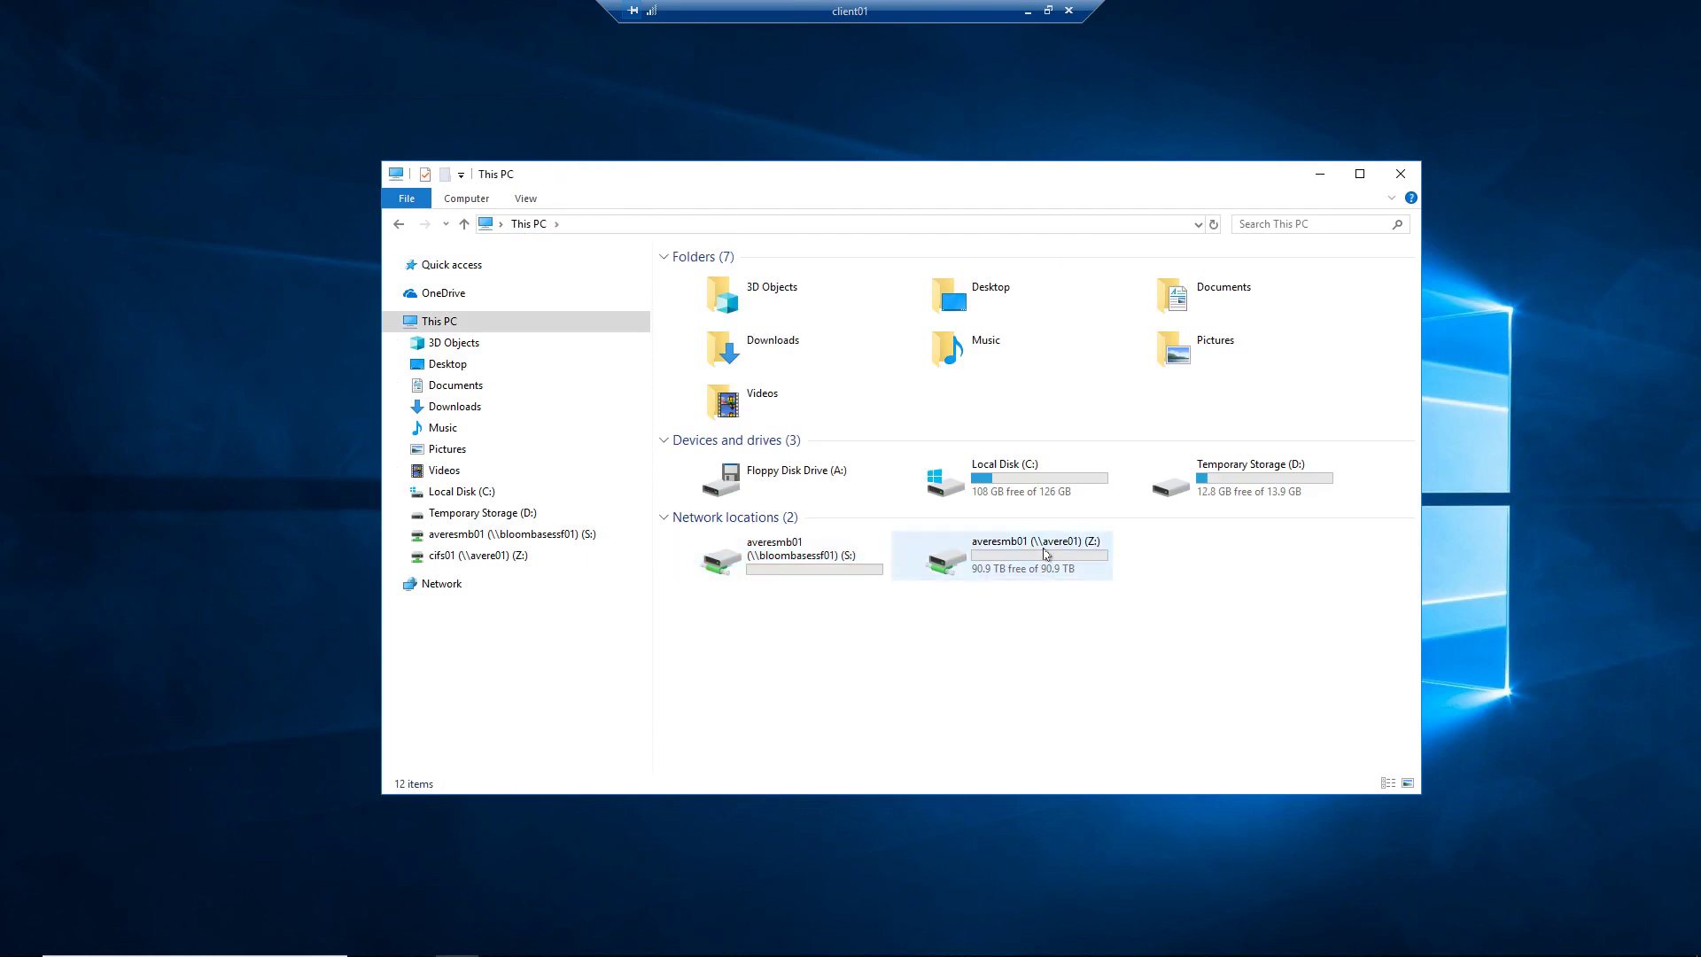
# Step: Open password.txt from the avere01 Z: drive and confirm its contents appear as encrypted gibberish
pyautogui.click(1043, 553)
pyautogui.doubleClick(1043, 554)
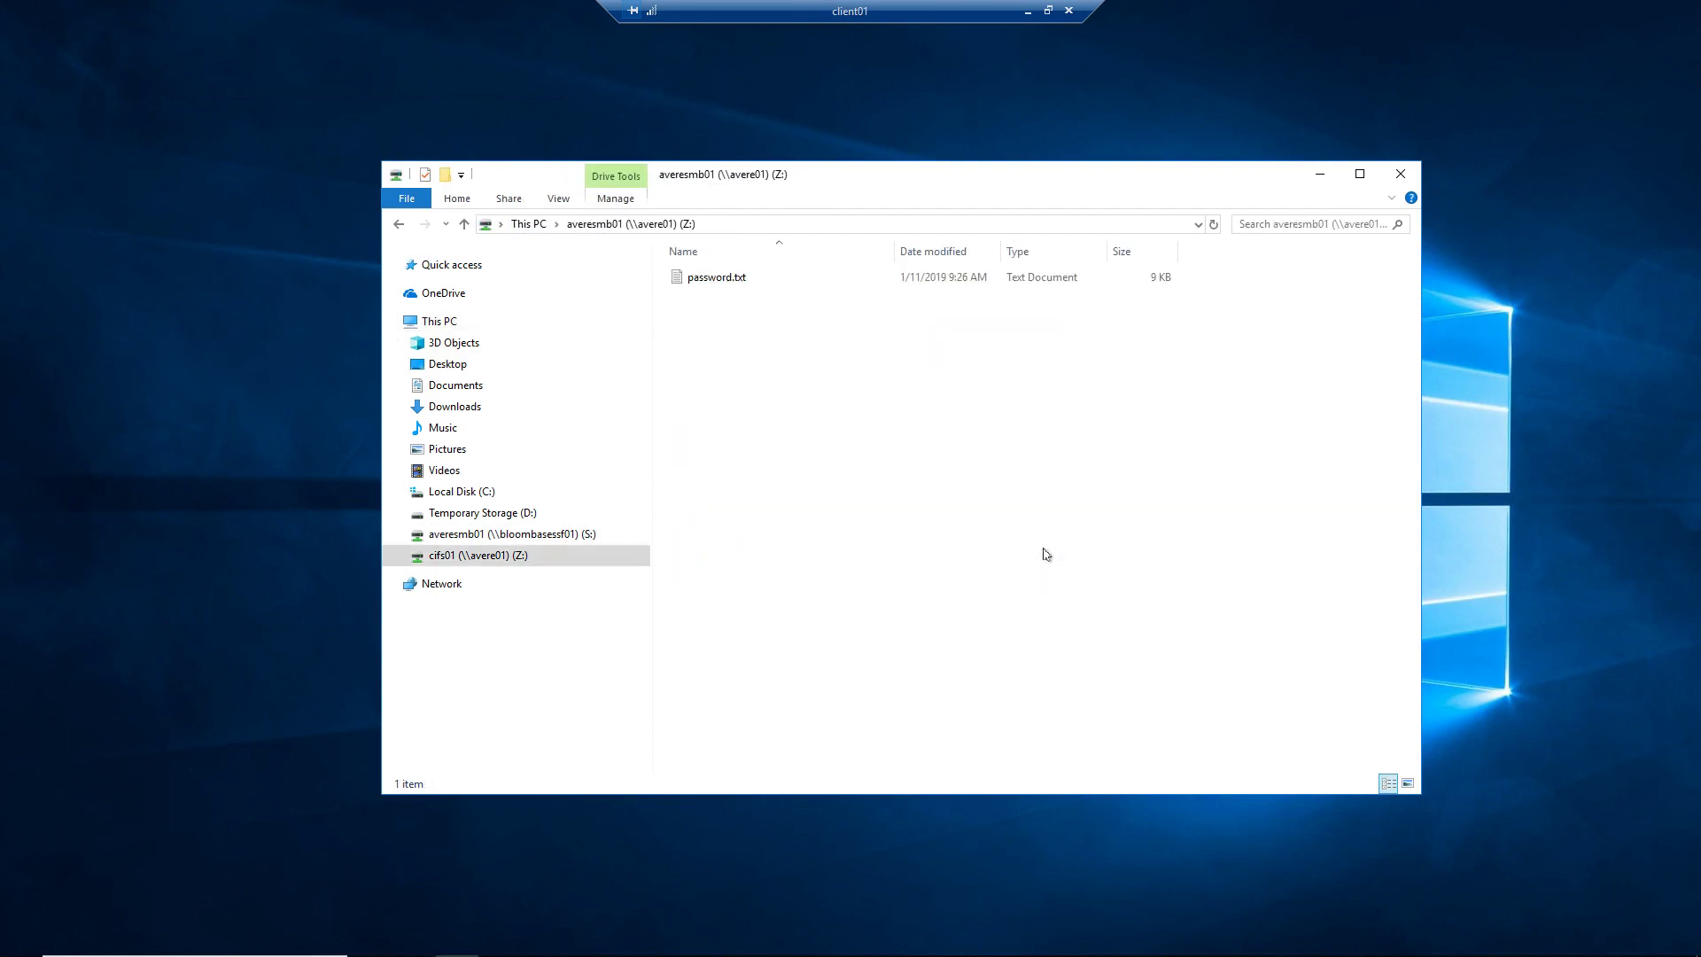
pyautogui.doubleClick(742, 280)
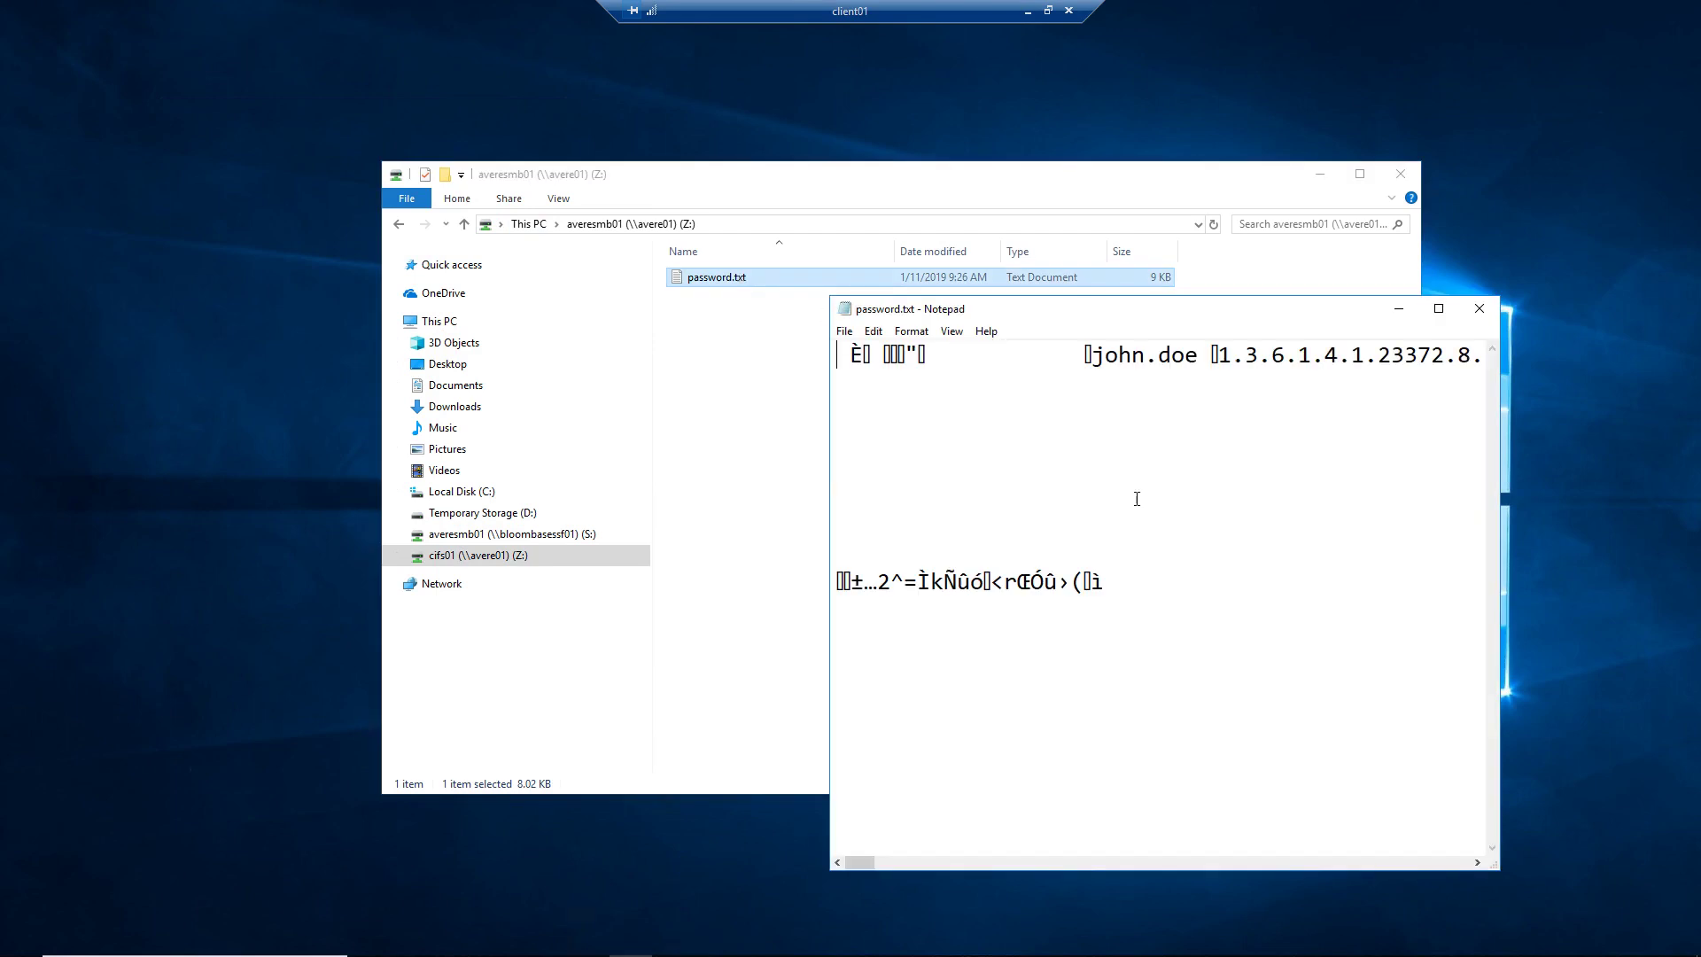
pyautogui.moveTo(1161, 588); pyautogui.dragTo(771, 321)
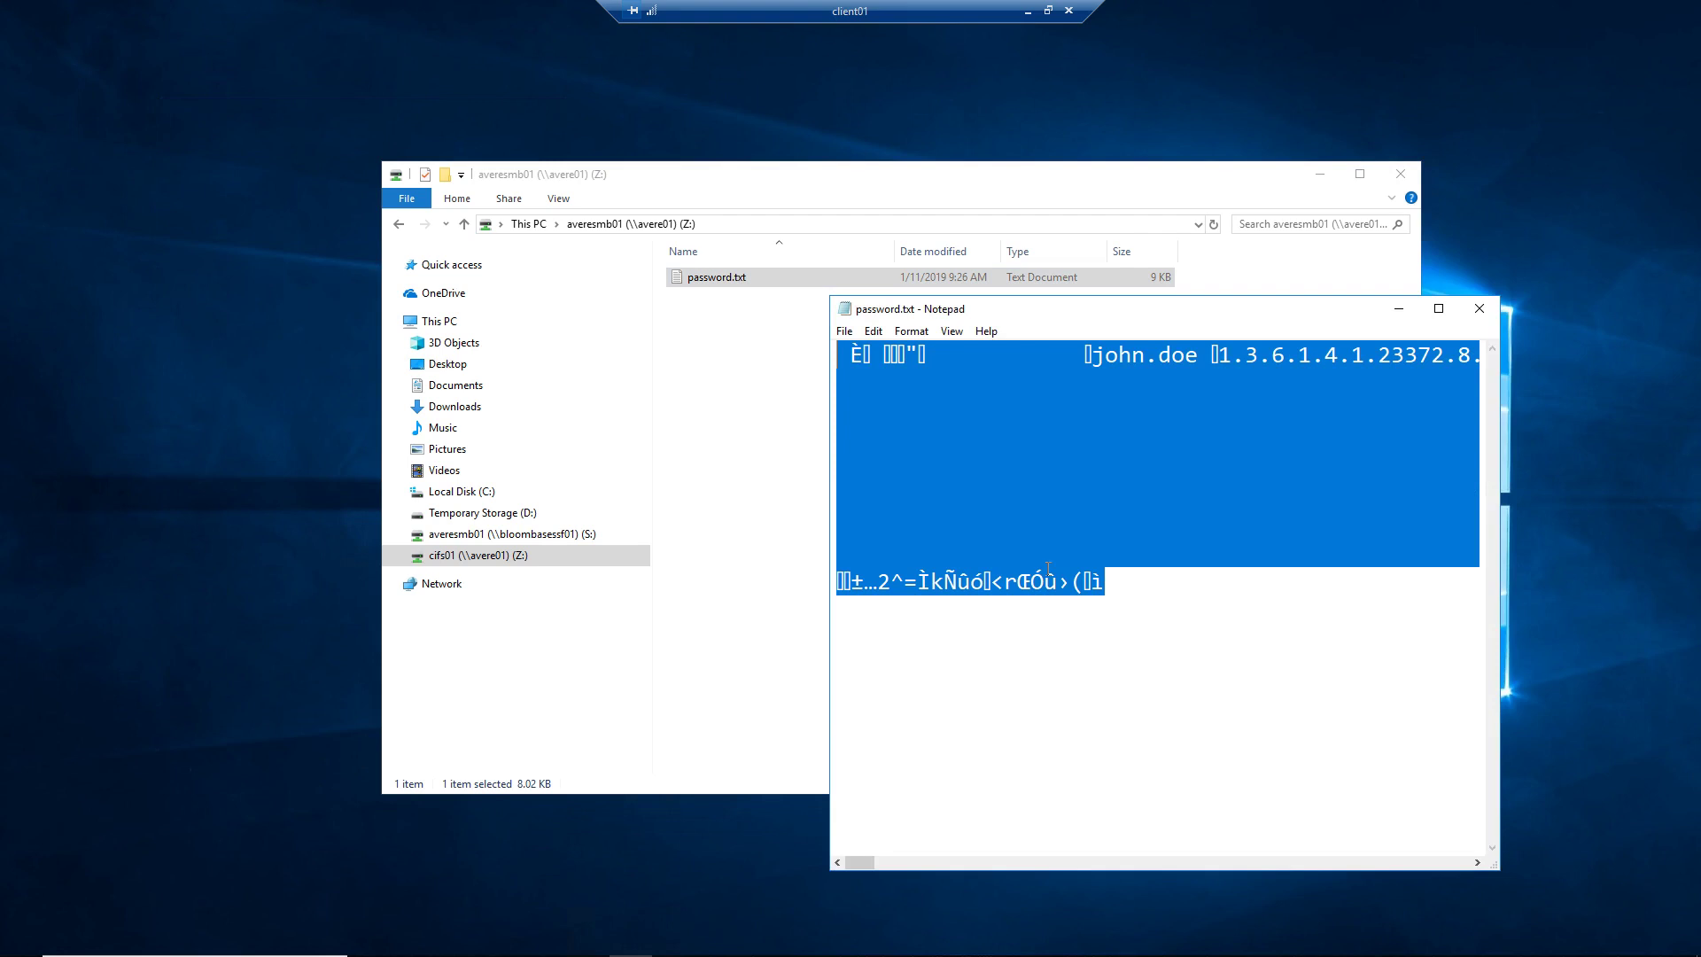
pyautogui.click(1123, 648)
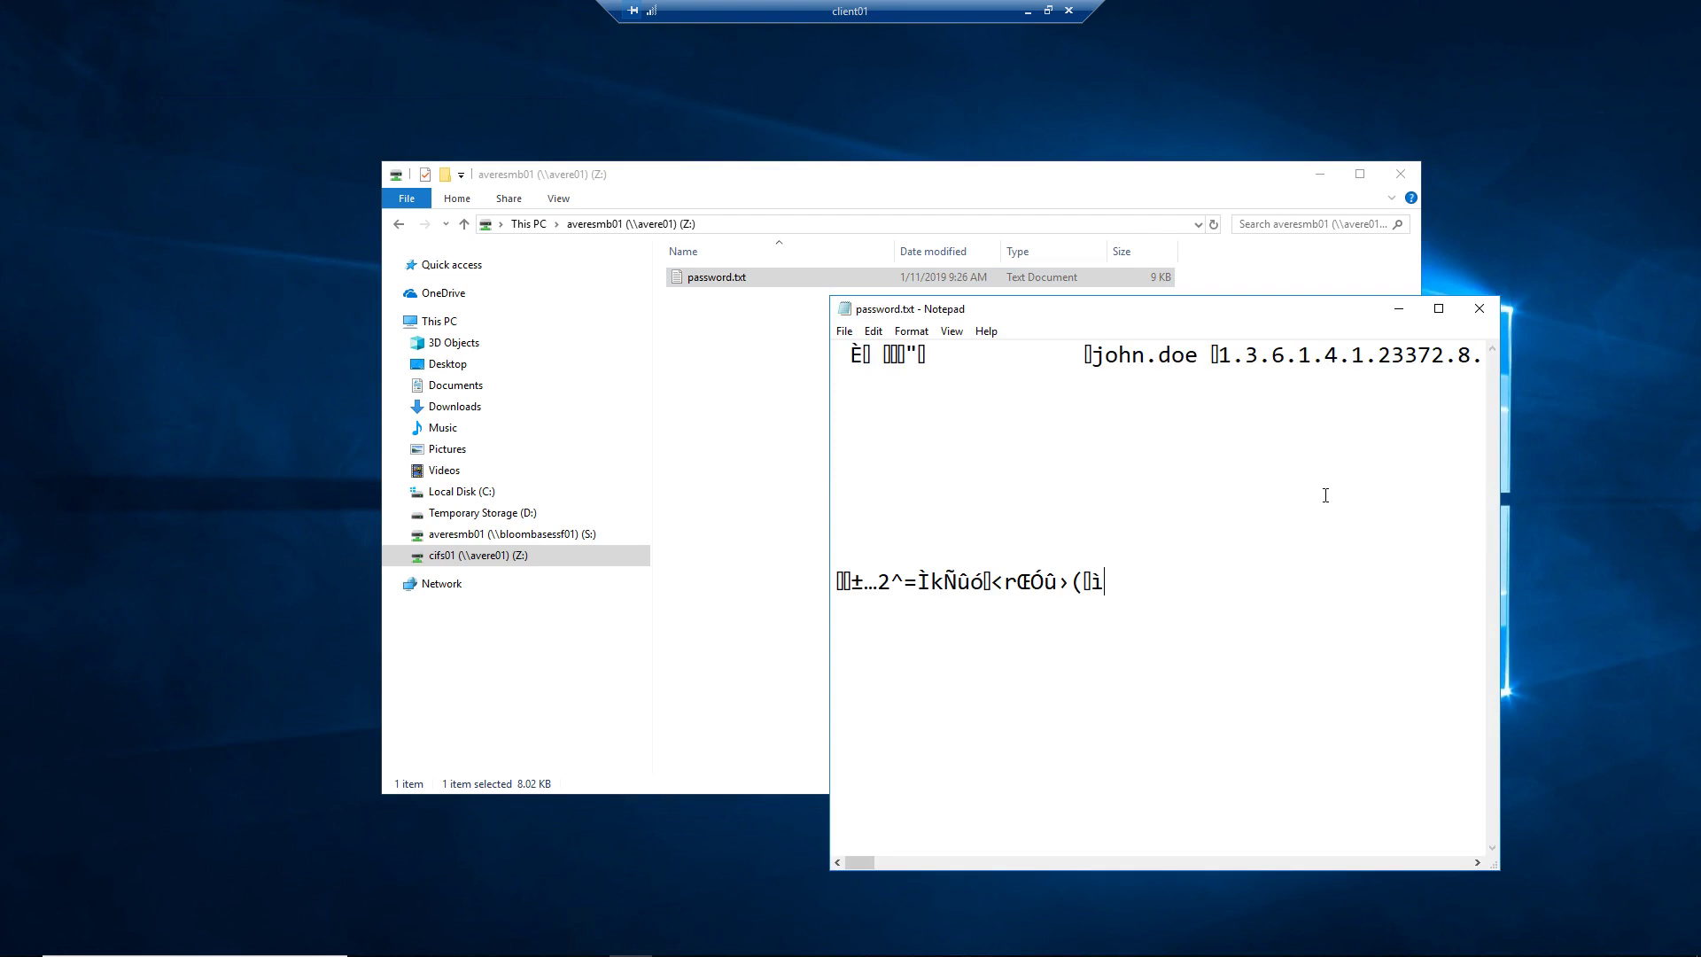
pyautogui.click(1476, 312)
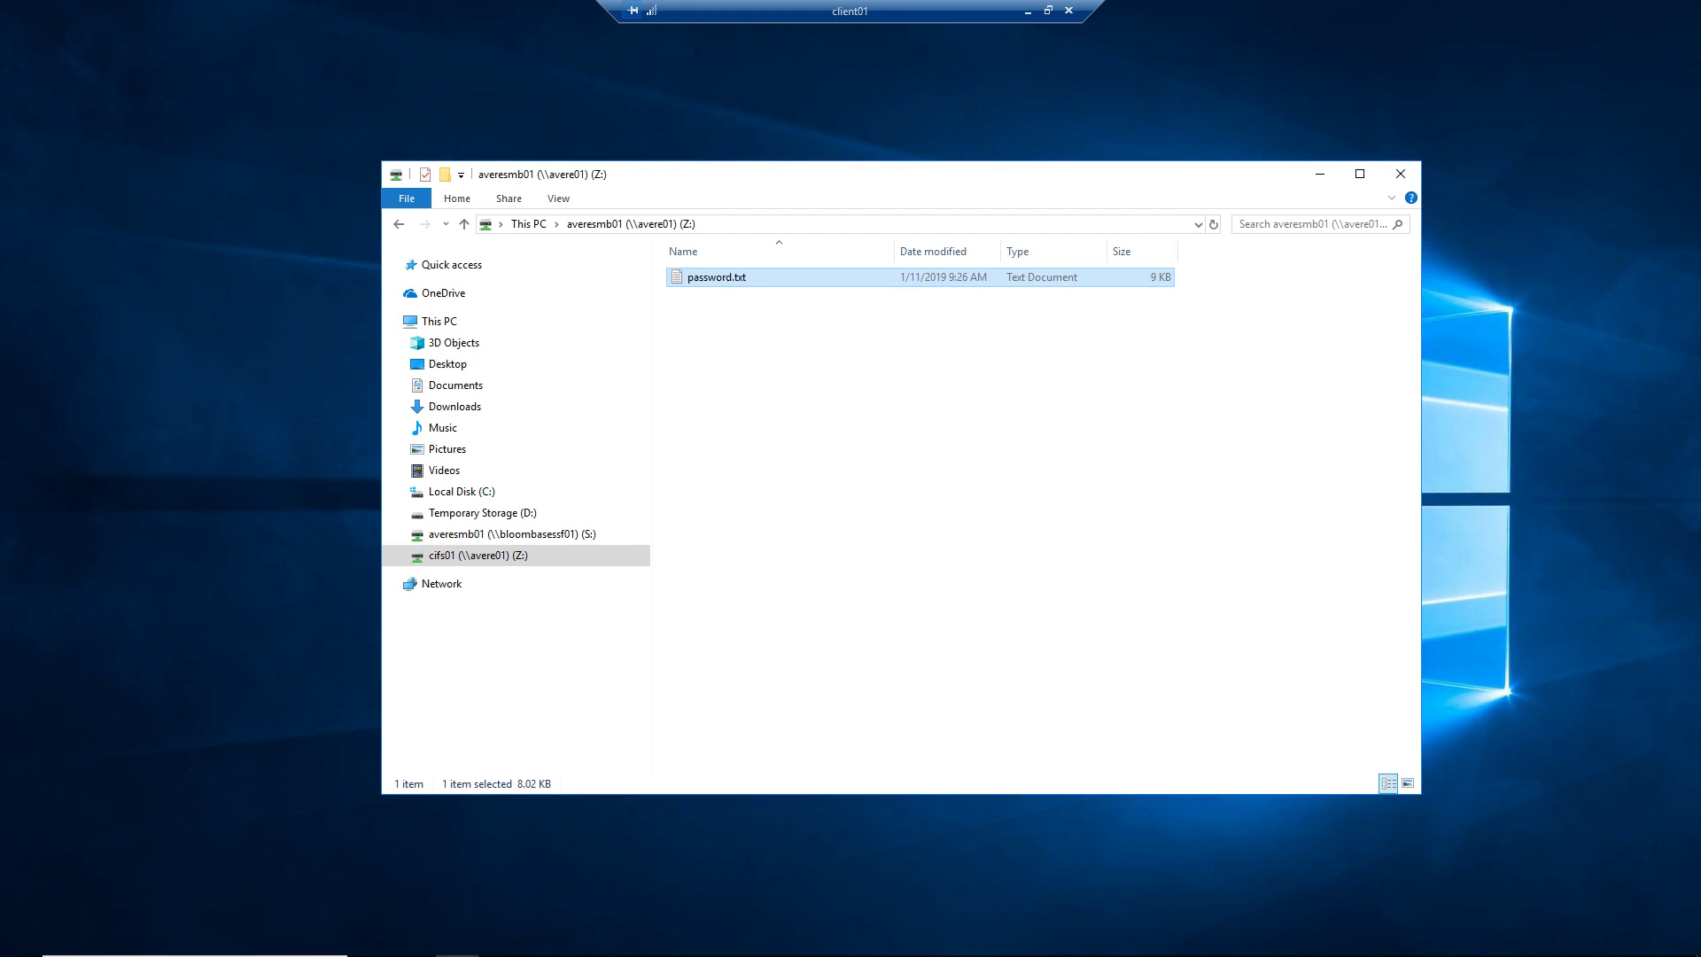